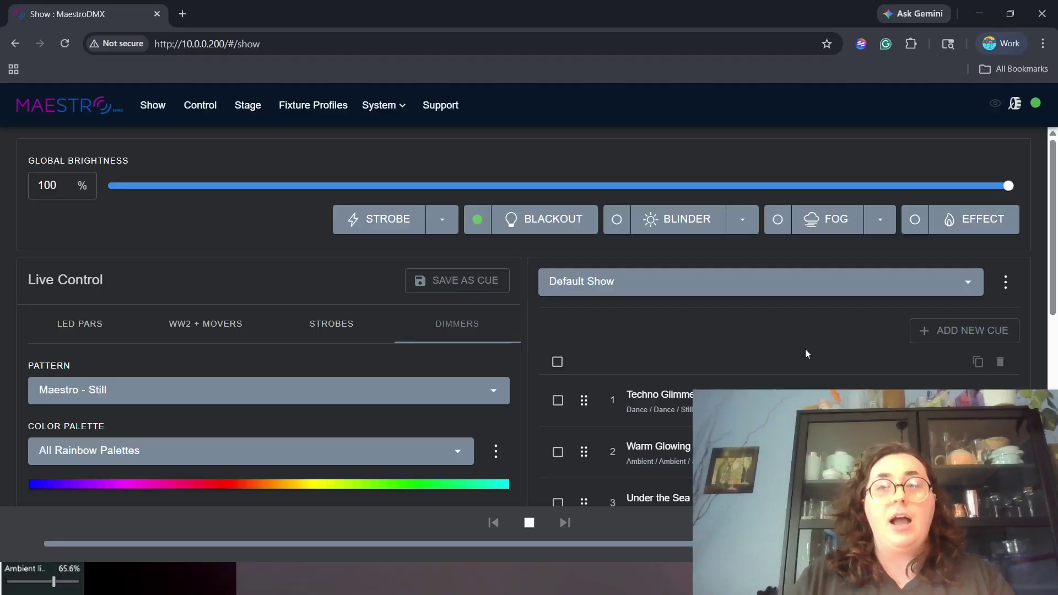
Step: Start adding a new show and give it a fixed default cue duration of 18 minutes
{"action": "left_click", "coordinate": [1005, 282]}
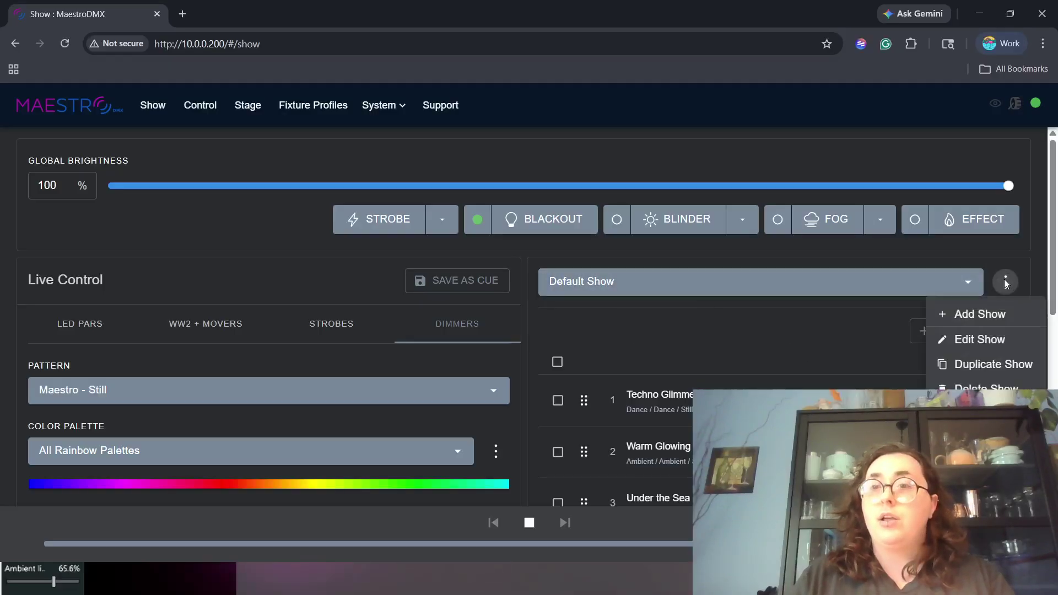
{"action": "left_click", "coordinate": [998, 314]}
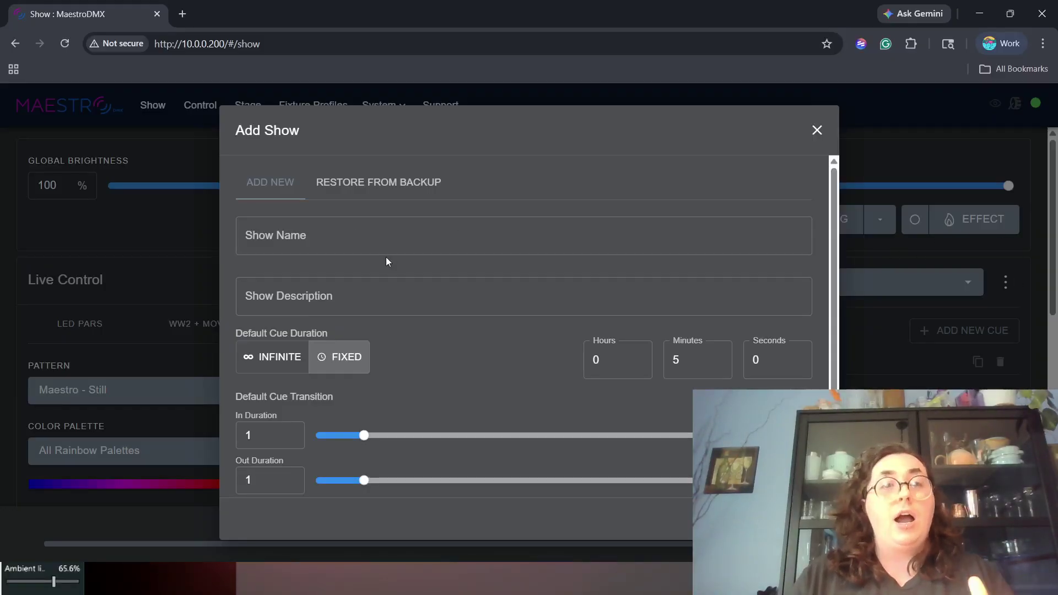
{"action": "scroll", "coordinate": [386, 256], "scroll_direction": "down", "scroll_amount": 1}
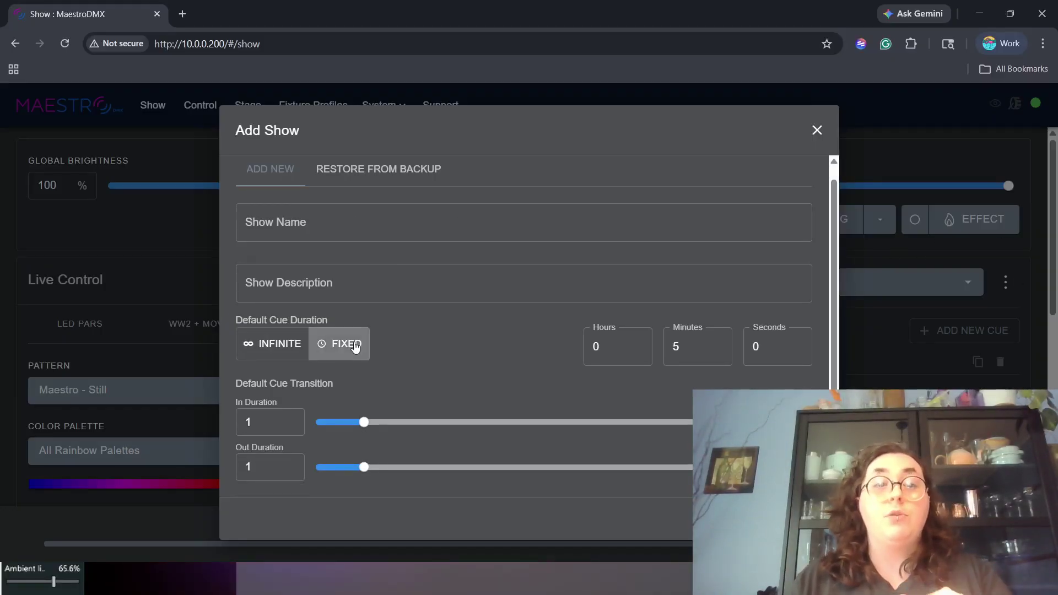
{"action": "left_click", "coordinate": [285, 350]}
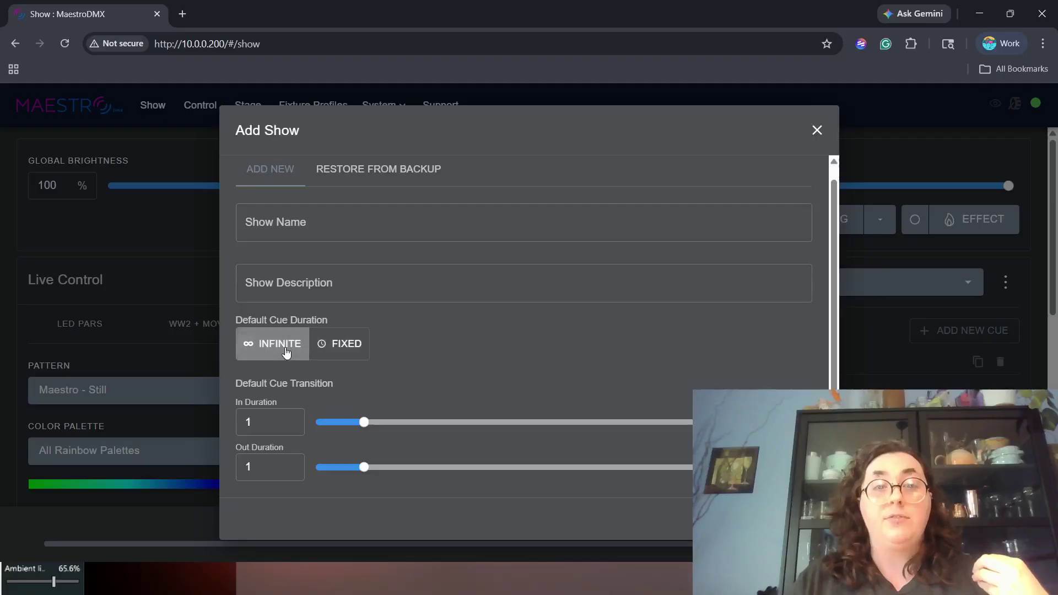
{"action": "left_click", "coordinate": [339, 344]}
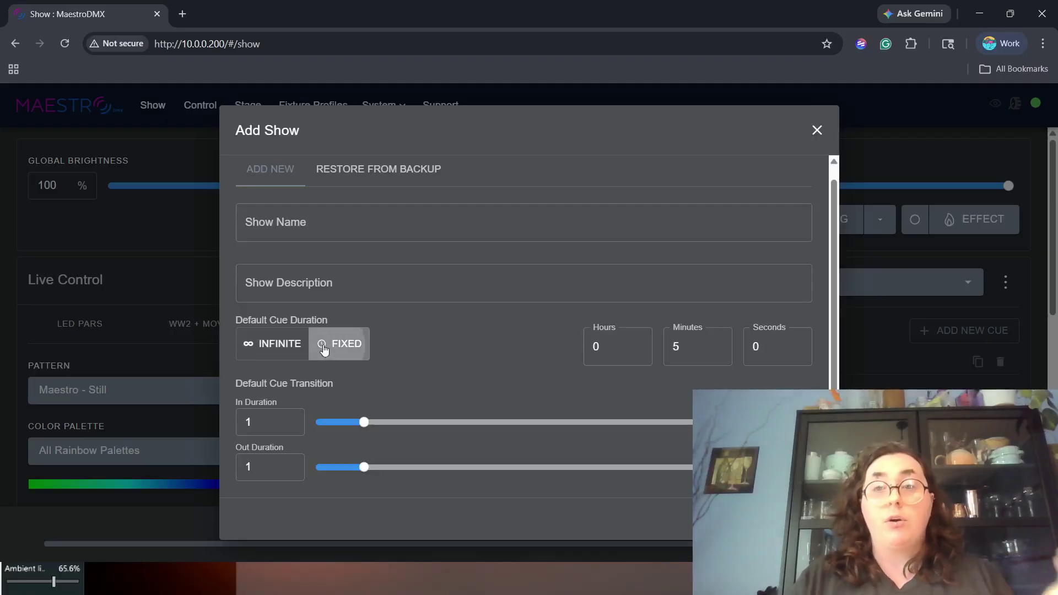
{"action": "type", "text": "18"}
{"action": "left_click", "coordinate": [510, 351]}
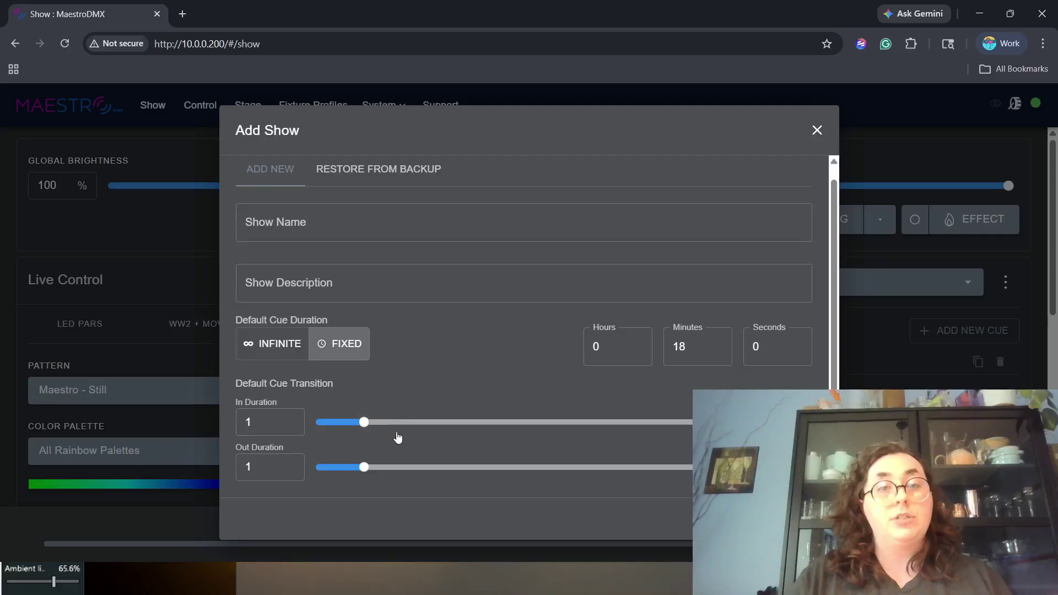
Step: Set the show's default cue transition to an in duration of 0 and an out duration of 5
{"action": "left_click_drag", "start_coordinate": [373, 435], "coordinate": [170, 427]}
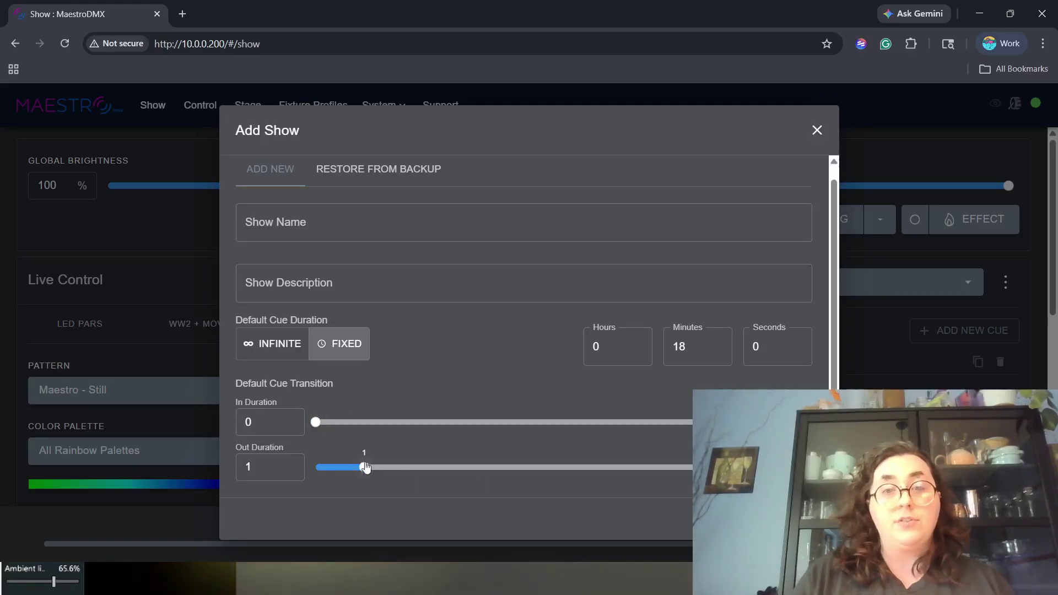
{"action": "left_click_drag", "start_coordinate": [364, 468], "coordinate": [564, 477]}
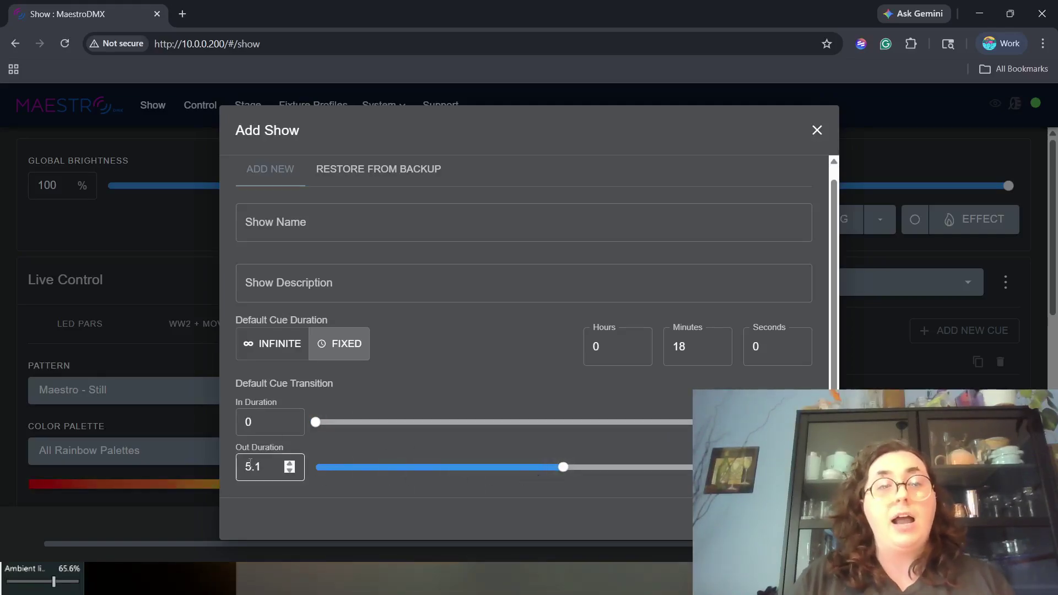
{"action": "key", "text": "BackSpace"}
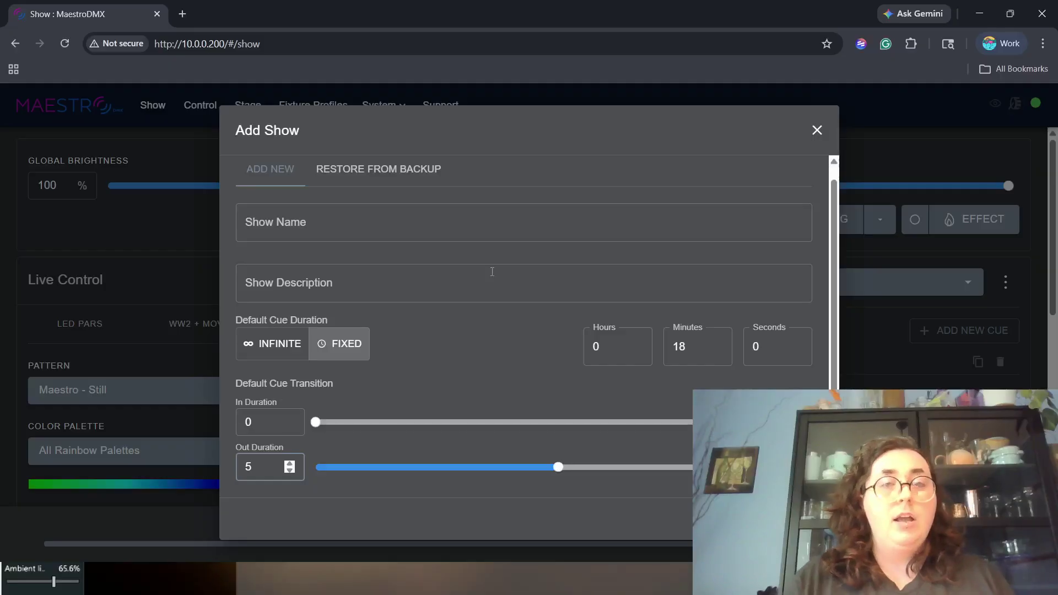
Step: Title the show with the owner's first name plus "amazing show", describe it as "for the amazing facebook livestream veiwers", and create and load it
{"action": "left_click", "coordinate": [495, 228]}
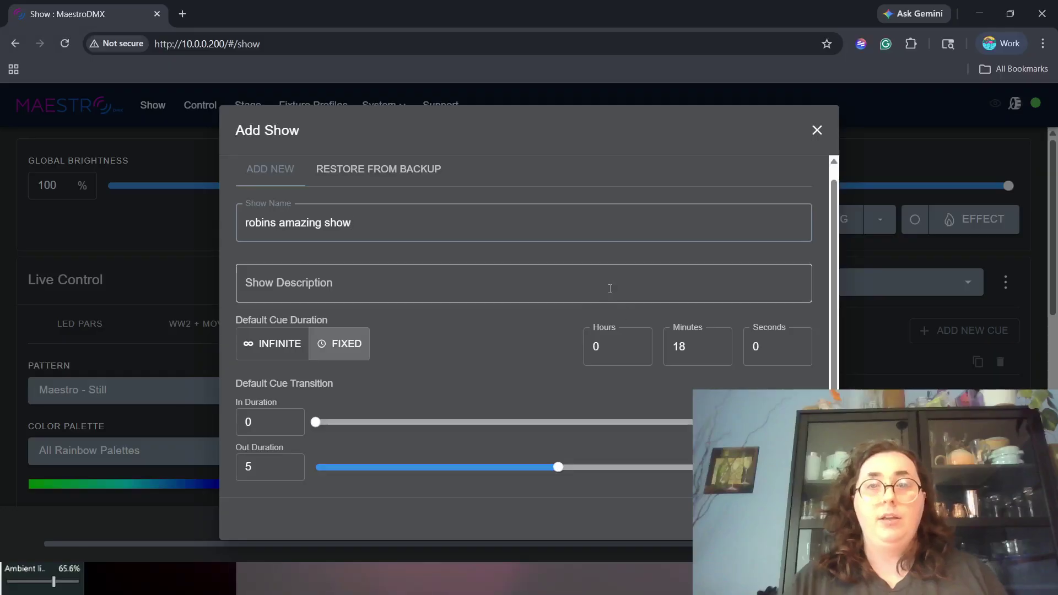
{"action": "left_click", "coordinate": [608, 287]}
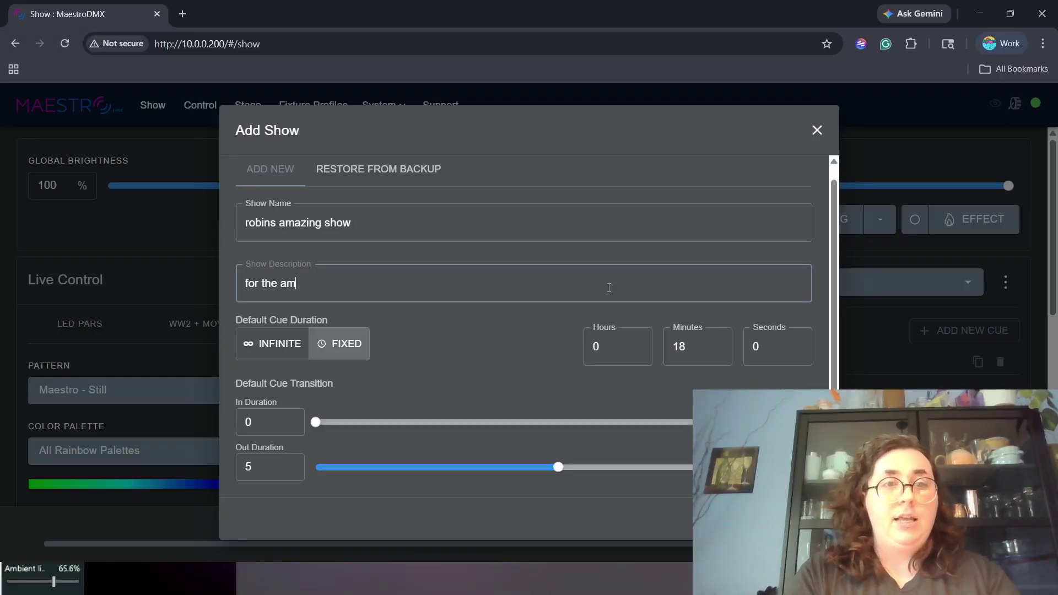
{"action": "type", "text": "for the amazing facebook livestream veiwers"}
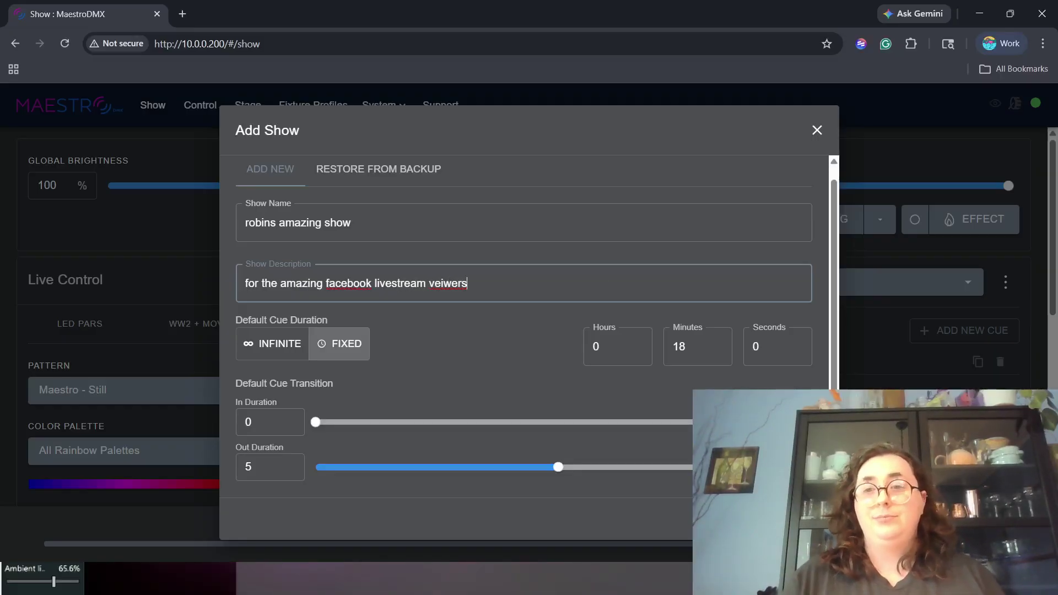
{"action": "left_click", "coordinate": [801, 519]}
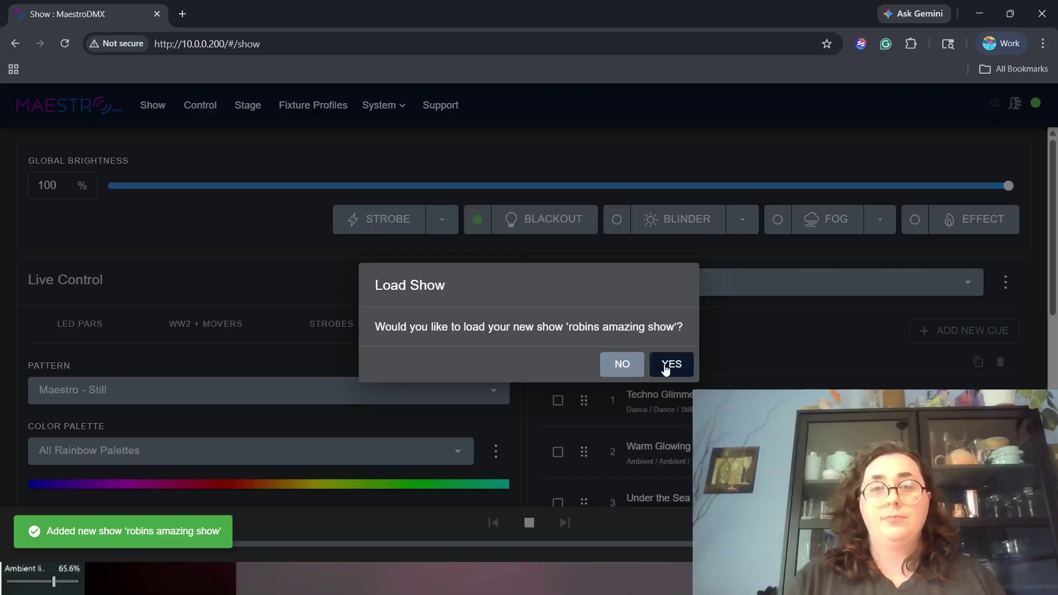
{"action": "left_click", "coordinate": [665, 365]}
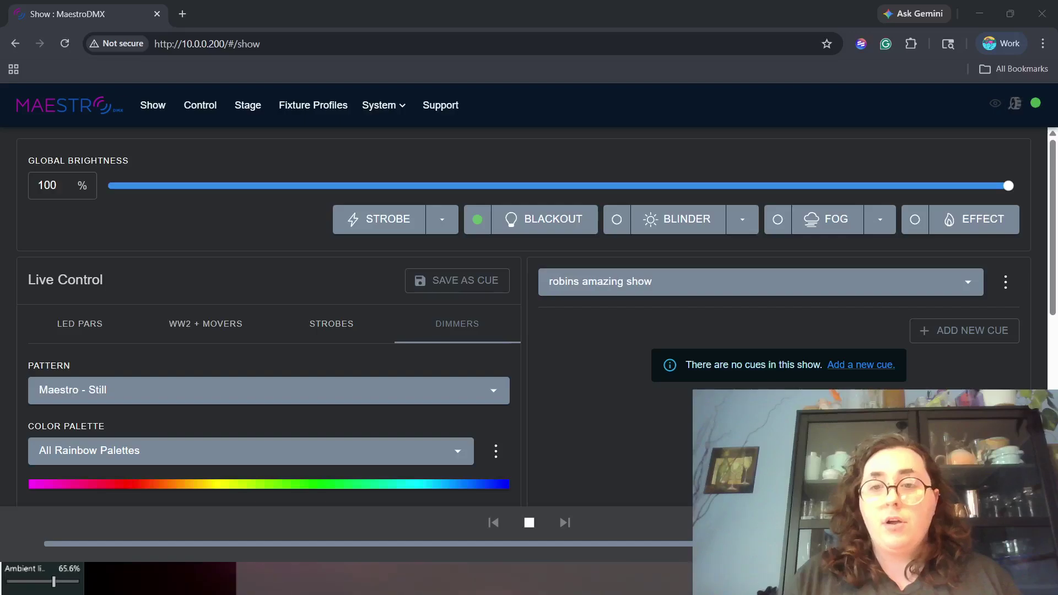
Step: Set the LED Pars group's live control pattern to Maestro - Energetic
{"action": "left_click", "coordinate": [139, 303]}
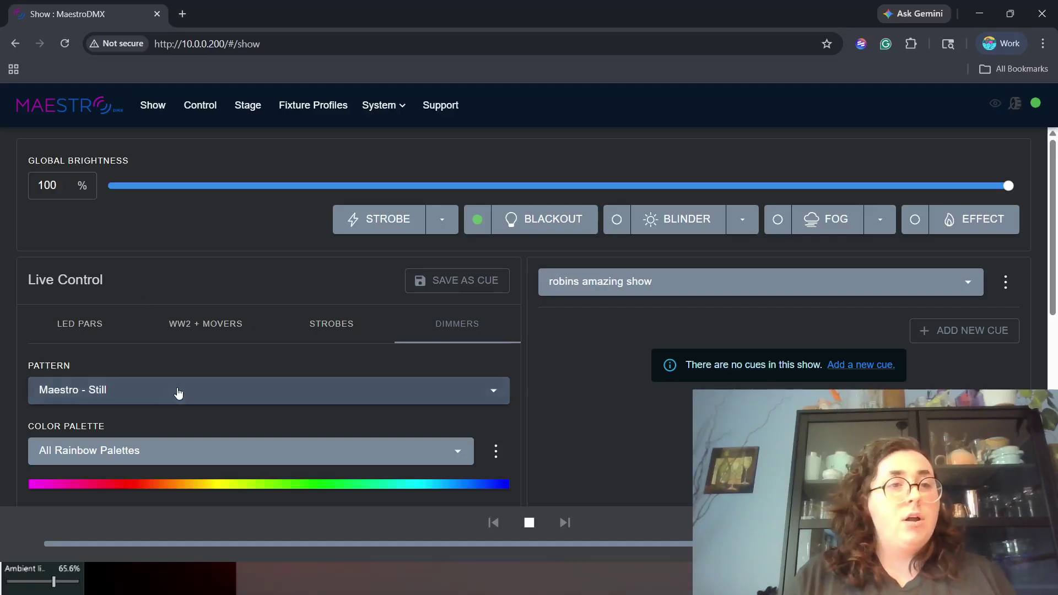
{"action": "left_click", "coordinate": [110, 330]}
{"action": "scroll", "coordinate": [130, 330], "scroll_direction": "down", "scroll_amount": 1}
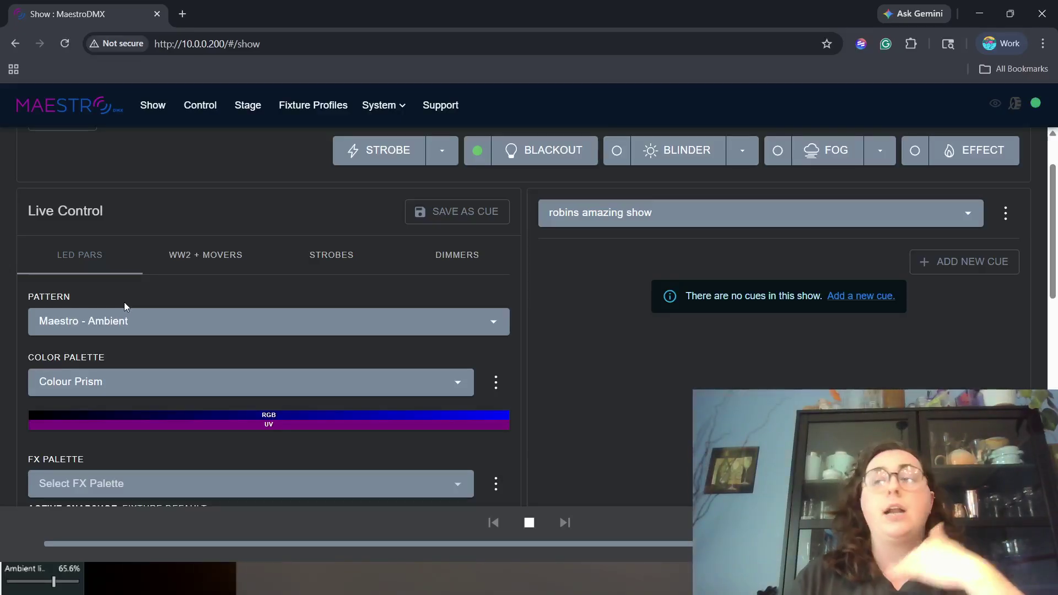
{"action": "left_click", "coordinate": [143, 329]}
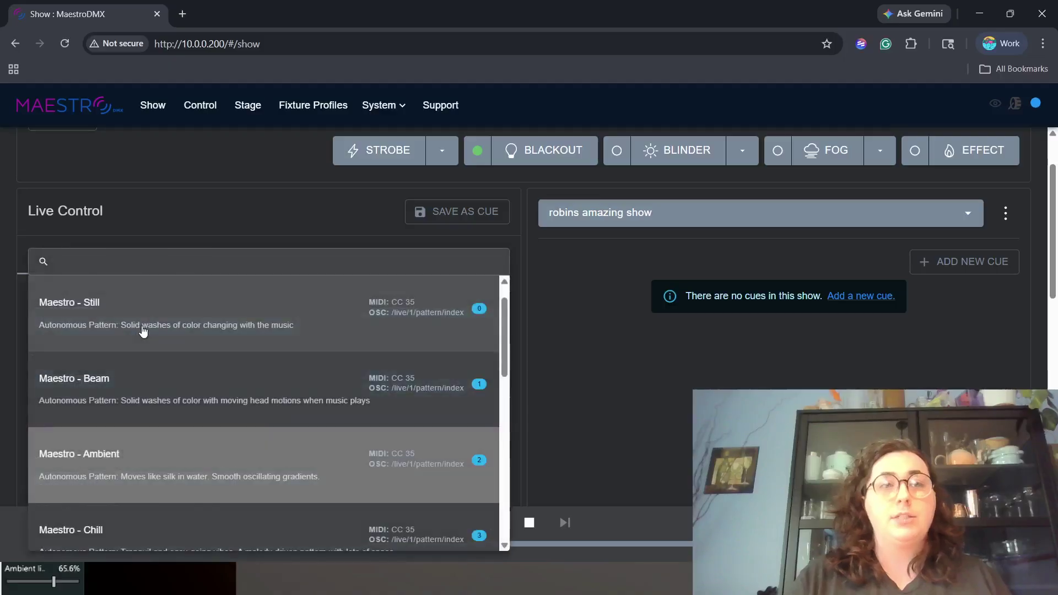
{"action": "scroll", "coordinate": [139, 353], "scroll_direction": "down", "scroll_amount": 3}
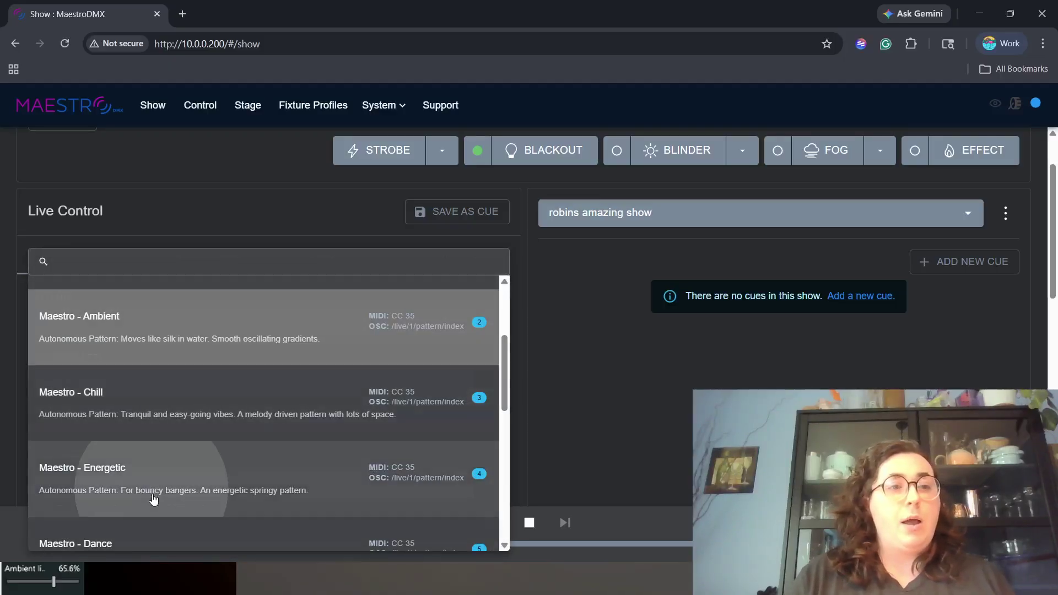
{"action": "left_click", "coordinate": [153, 485]}
Step: Set the pattern of the WW2 + Movers group to Maestro - Energetic
{"action": "left_click", "coordinate": [192, 251]}
{"action": "left_click", "coordinate": [210, 315]}
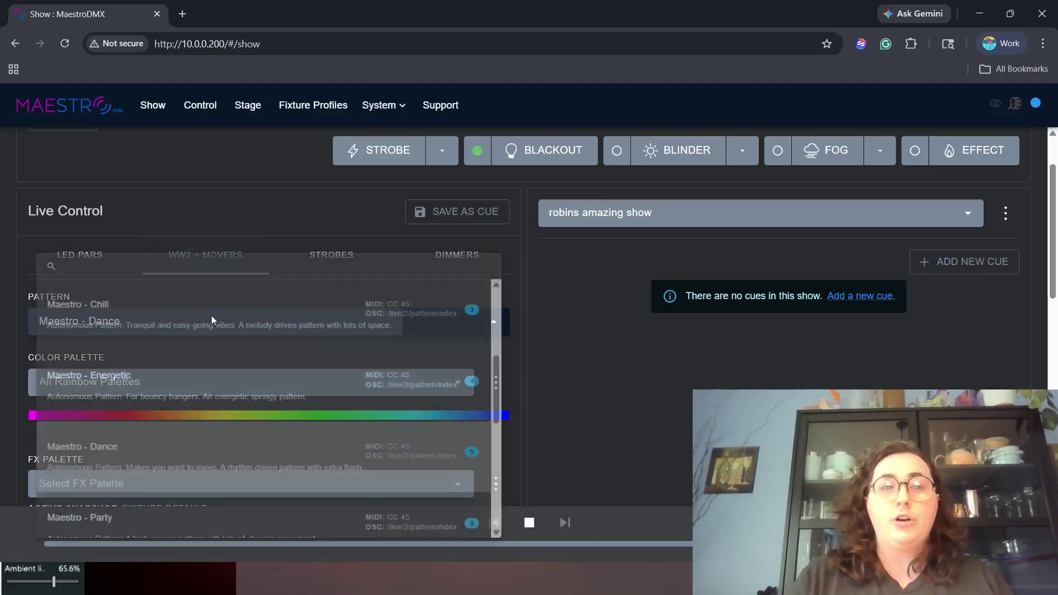
{"action": "left_click", "coordinate": [189, 375]}
Step: Change the Strobes group's pattern to Maestro - Energetic
{"action": "left_click", "coordinate": [353, 259]}
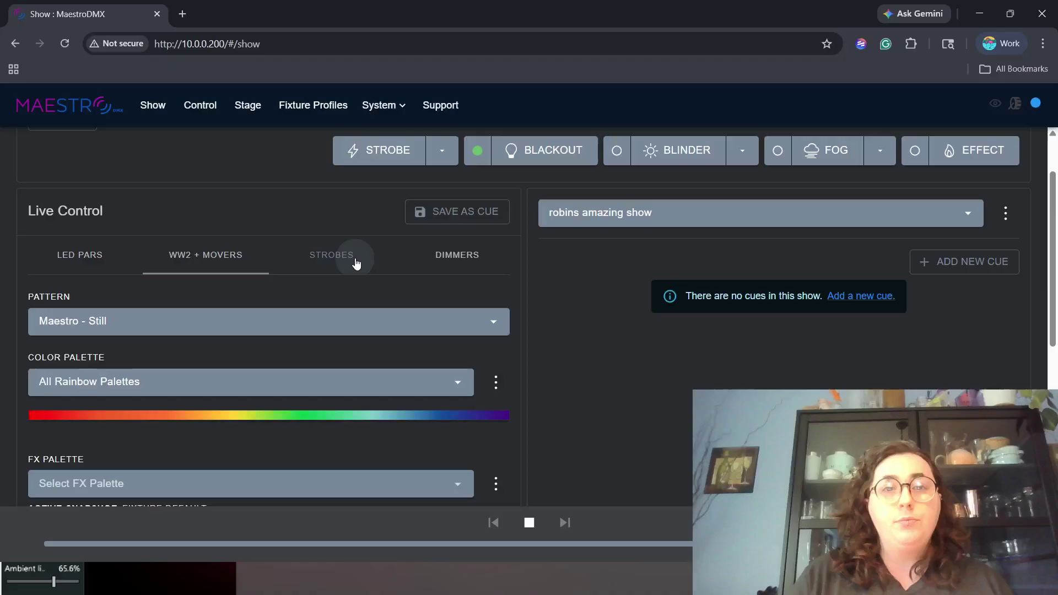
{"action": "left_click", "coordinate": [219, 329]}
{"action": "scroll", "coordinate": [138, 440], "scroll_direction": "down", "scroll_amount": 3}
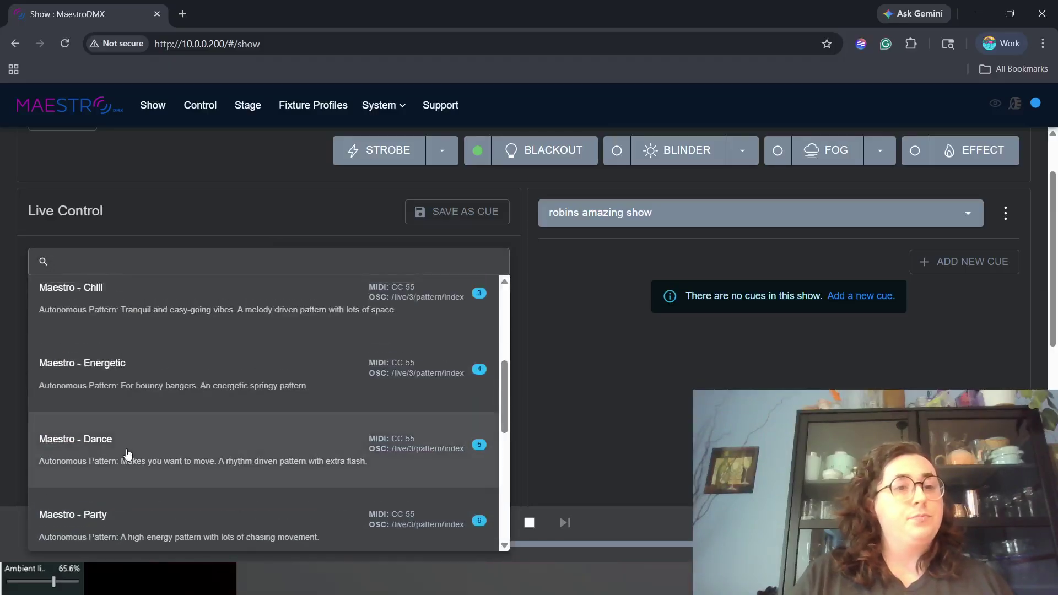
{"action": "left_click", "coordinate": [141, 385]}
Step: Assign the Maestro - Energetic pattern to the Dimmers group
{"action": "left_click", "coordinate": [444, 260]}
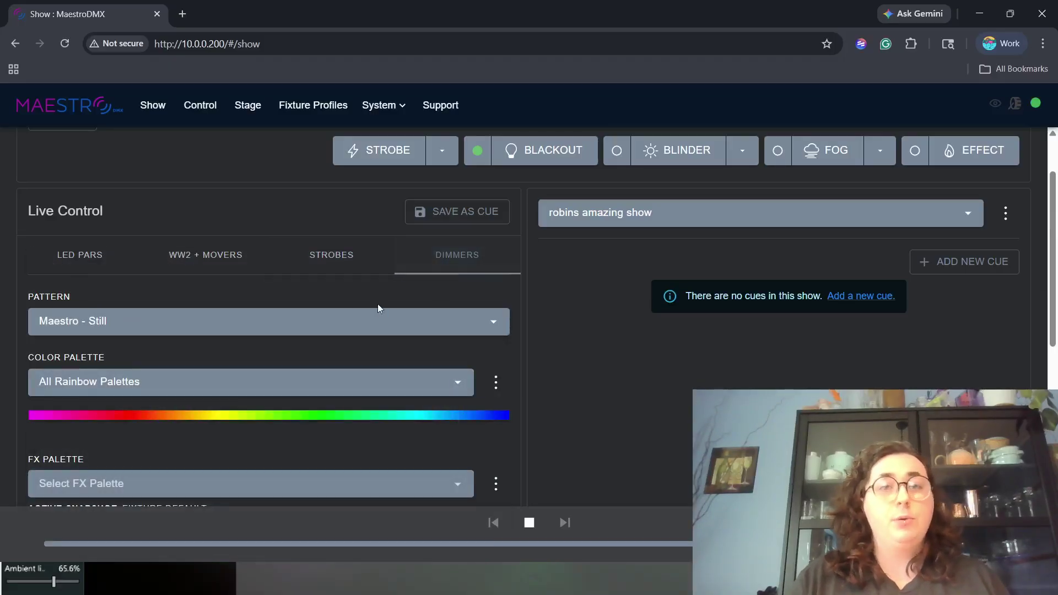
{"action": "left_click", "coordinate": [283, 336]}
{"action": "scroll", "coordinate": [225, 398], "scroll_direction": "down", "scroll_amount": 4}
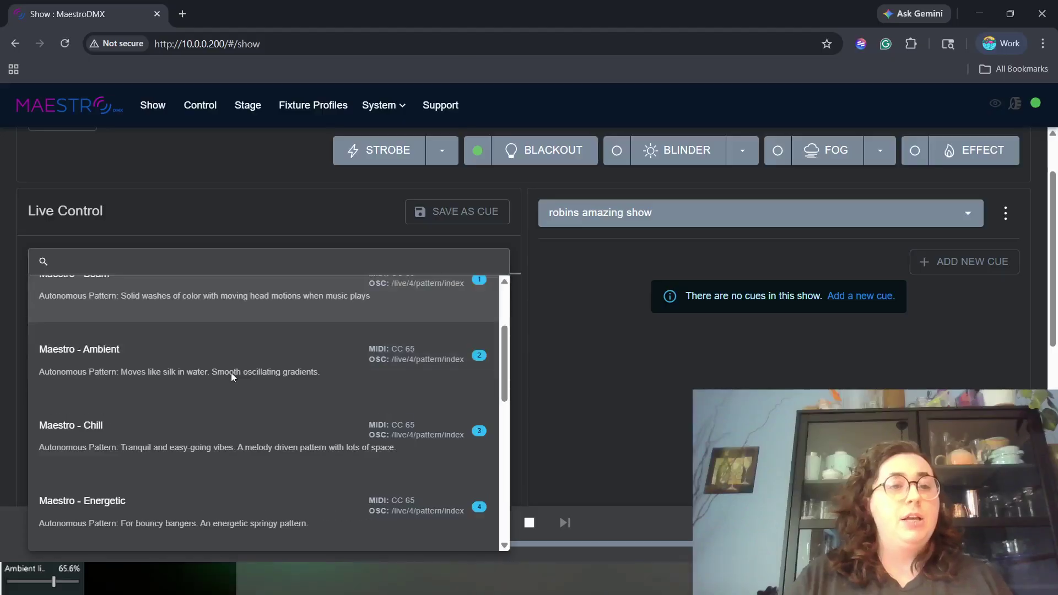
{"action": "left_click", "coordinate": [187, 436]}
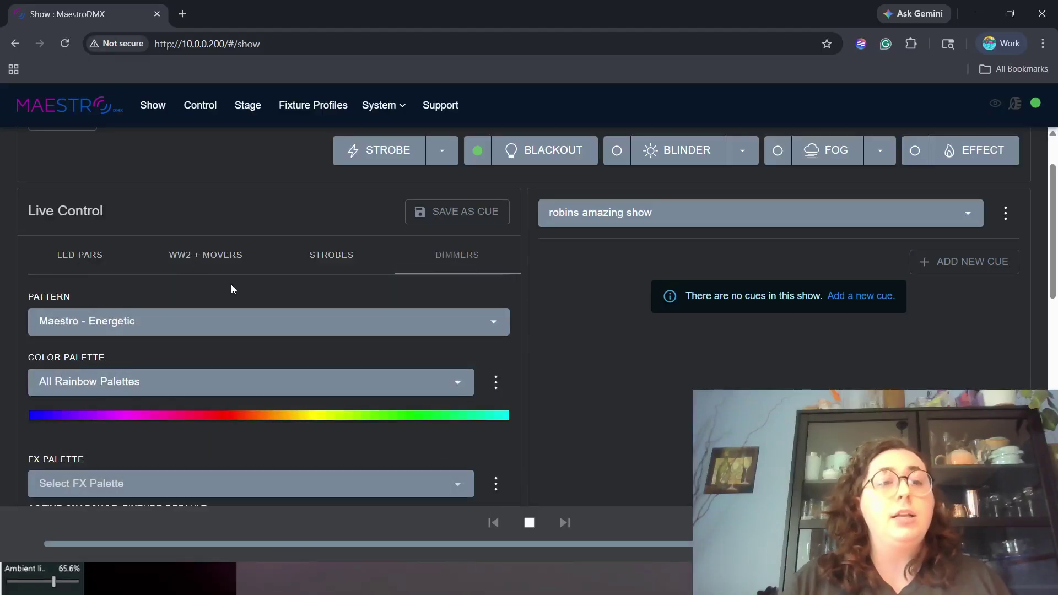
Step: Find the individual Red palette by searching for "red" and apply it as the LED Pars group's color palette
{"action": "left_click", "coordinate": [80, 269]}
{"action": "left_click", "coordinate": [110, 388]}
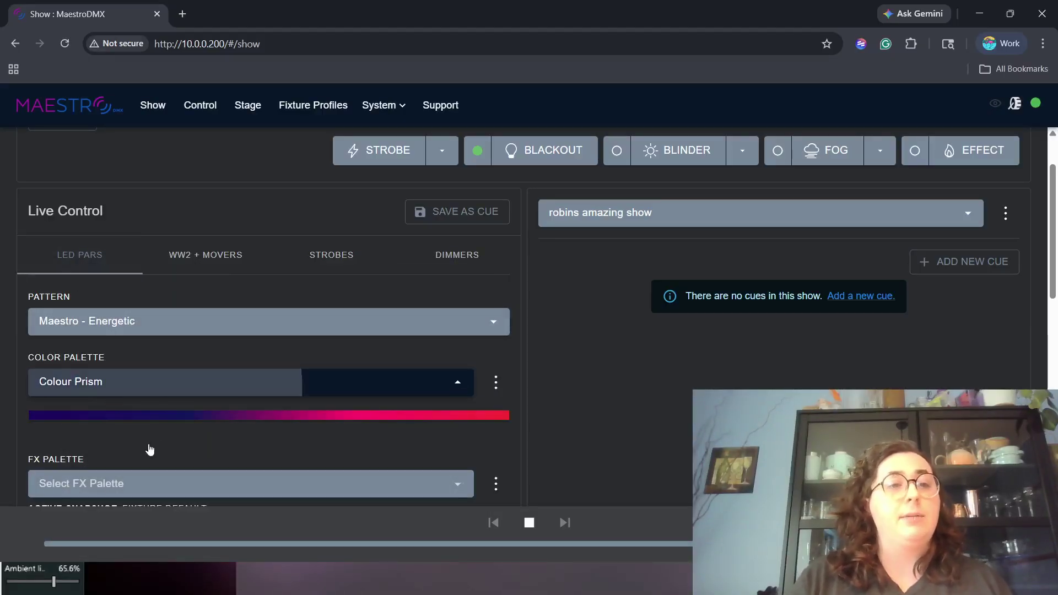
{"action": "left_click", "coordinate": [159, 230]}
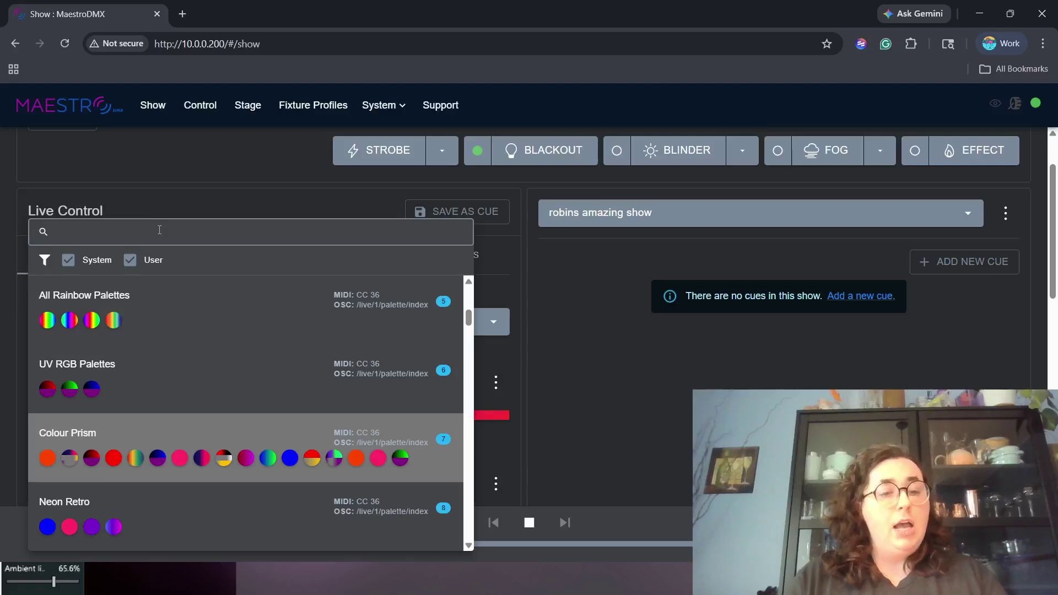
{"action": "type", "text": "red"}
{"action": "scroll", "coordinate": [176, 352], "scroll_direction": "up", "scroll_amount": 3}
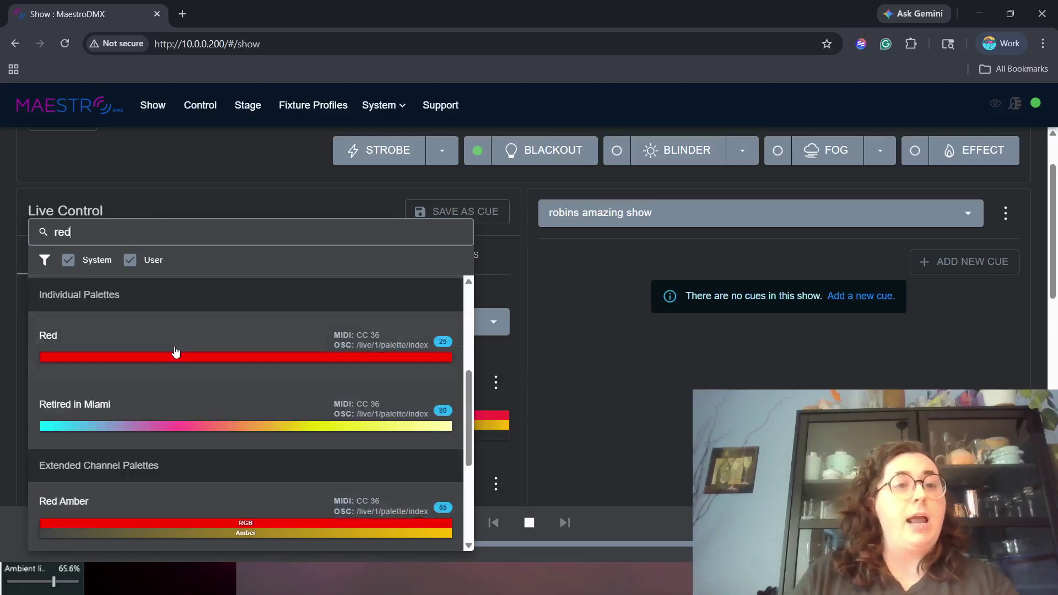
{"action": "scroll", "coordinate": [176, 352], "scroll_direction": "up", "scroll_amount": 3}
{"action": "scroll", "coordinate": [187, 347], "scroll_direction": "down", "scroll_amount": 2}
{"action": "left_click", "coordinate": [187, 428]}
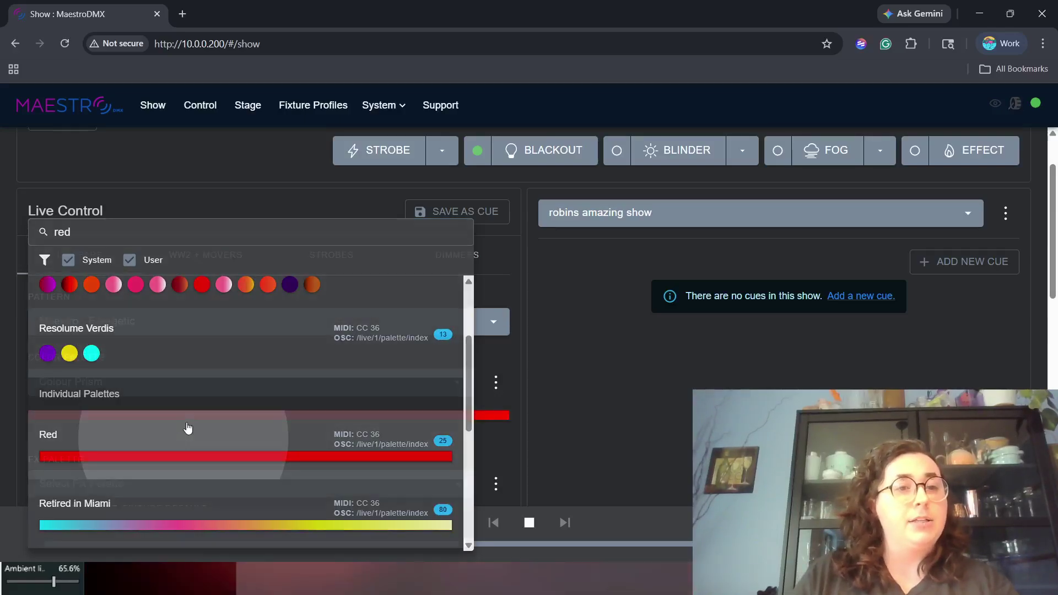
Step: Search the palettes for "red" and set the WW2 + Movers group's color palette to the individual Red palette
{"action": "left_click", "coordinate": [202, 255]}
{"action": "left_click", "coordinate": [186, 378]}
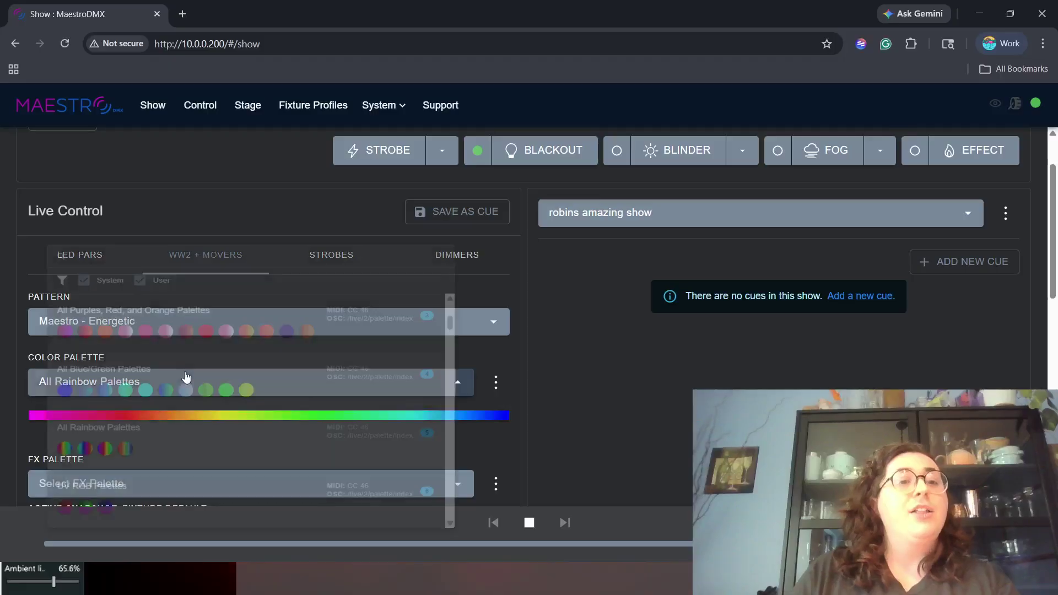
{"action": "type", "text": "red"}
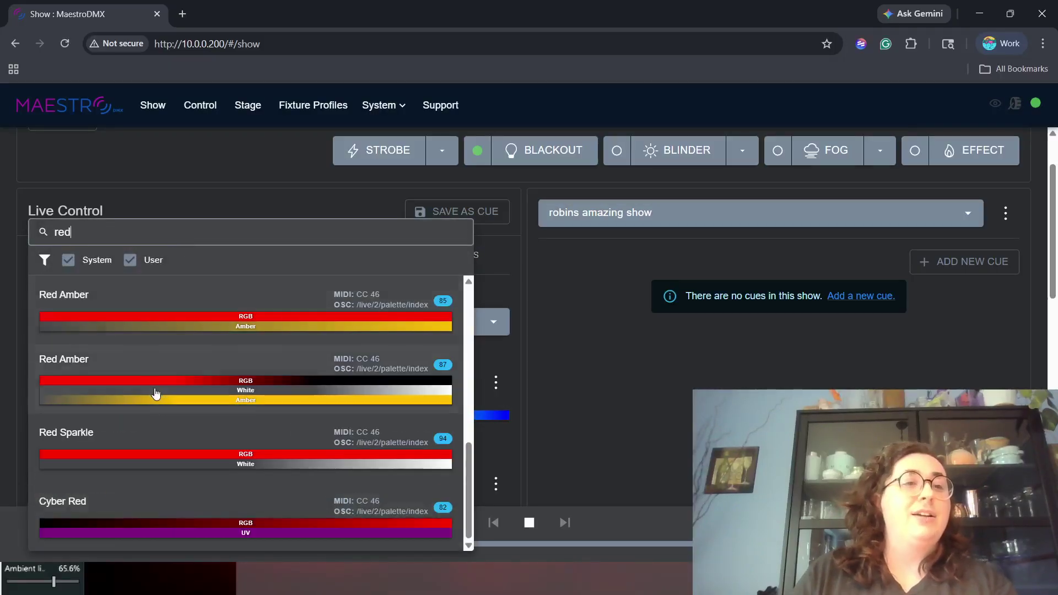
{"action": "scroll", "coordinate": [147, 331], "scroll_direction": "up", "scroll_amount": 4}
{"action": "left_click", "coordinate": [145, 351]}
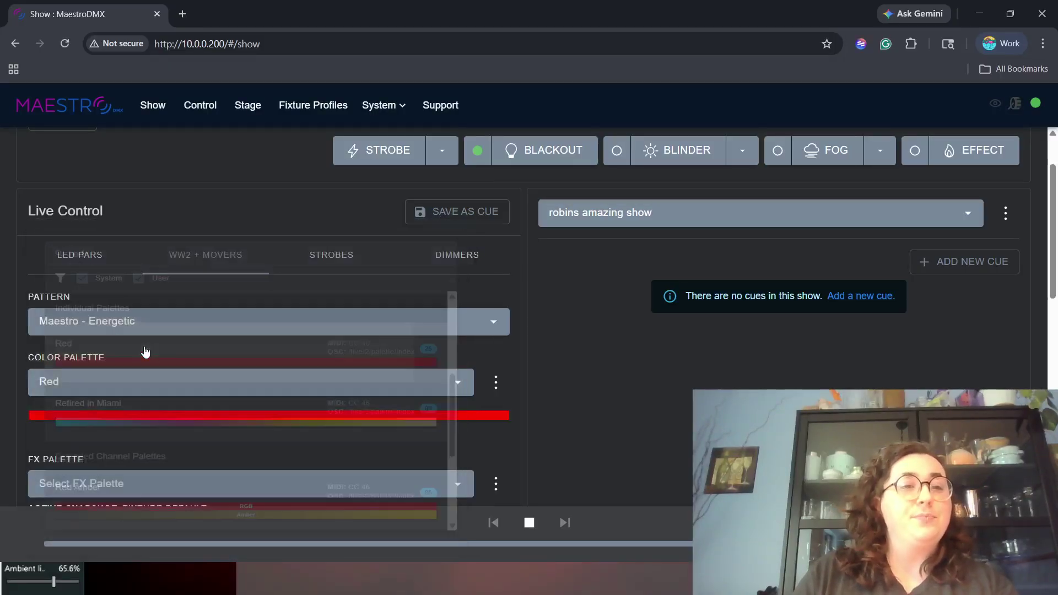
Step: Search the palettes for "red" and set the Strobes group's color palette to the individual Red palette
{"action": "left_click", "coordinate": [307, 255]}
{"action": "left_click", "coordinate": [239, 388]}
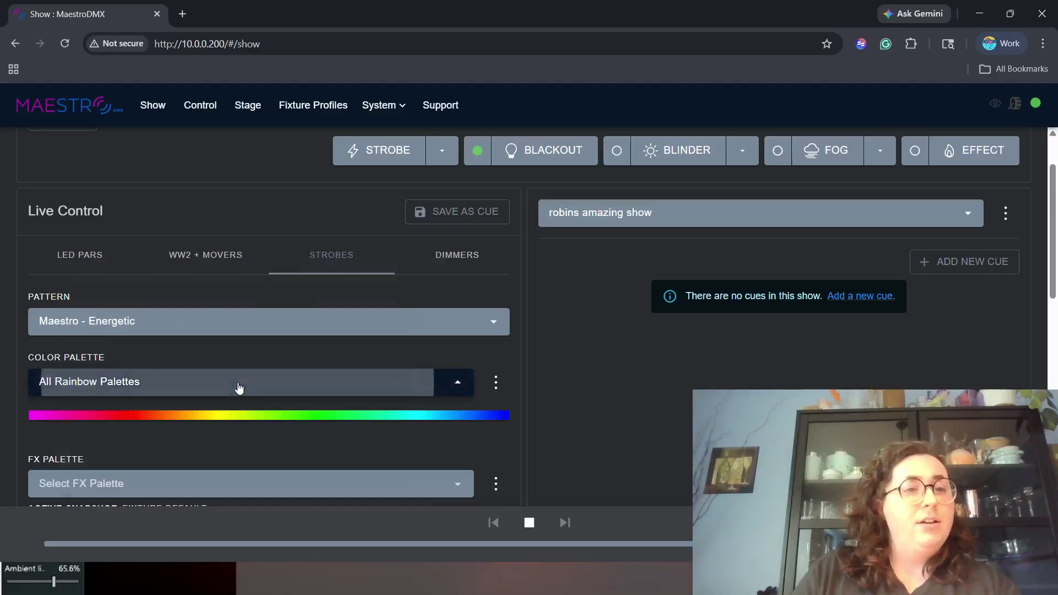
{"action": "type", "text": "red"}
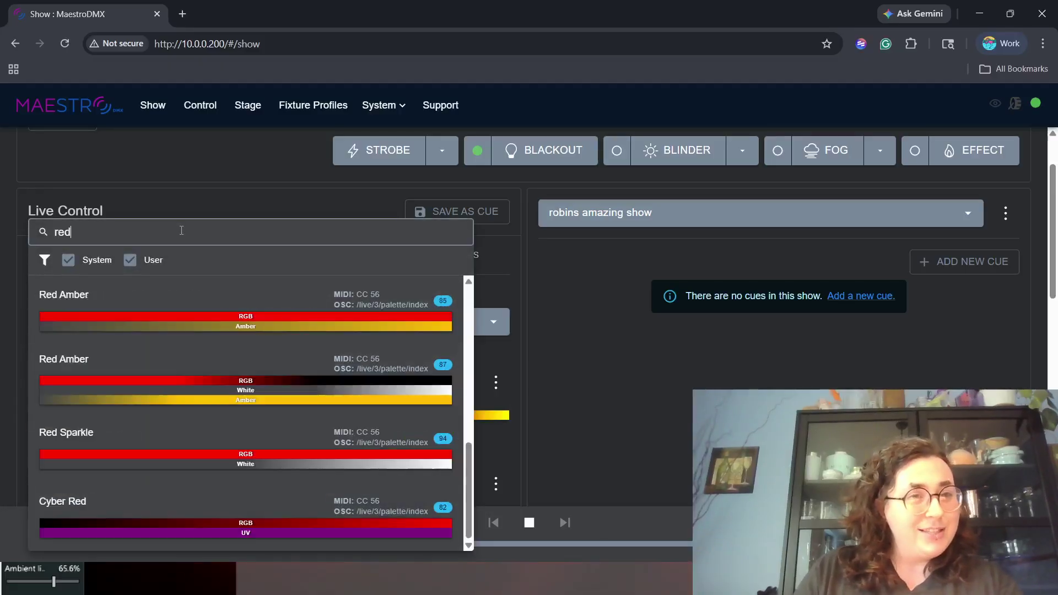
{"action": "scroll", "coordinate": [190, 351], "scroll_direction": "up", "scroll_amount": 5}
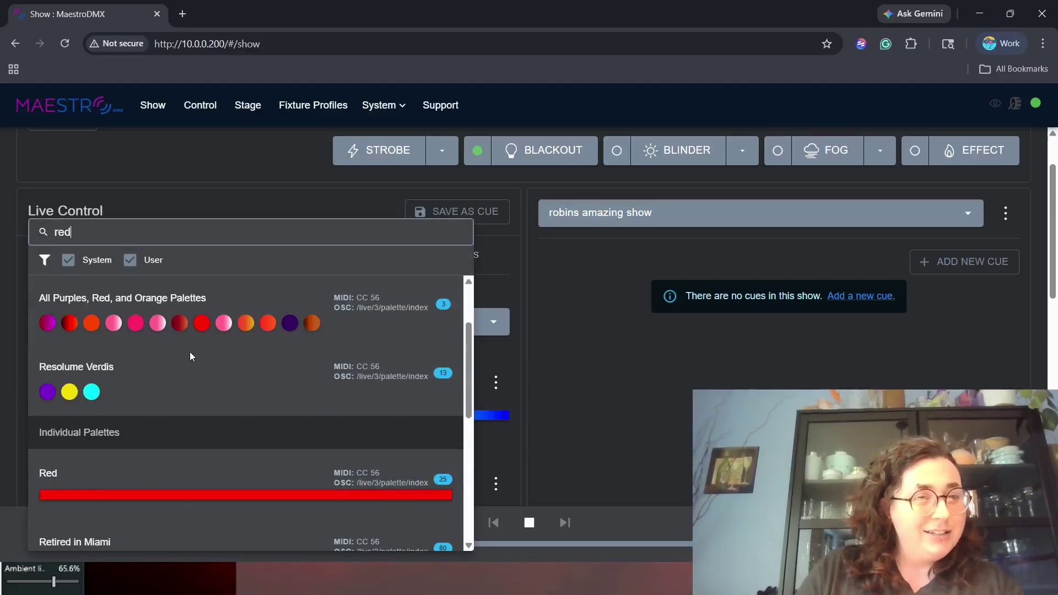
{"action": "left_click", "coordinate": [175, 496]}
Step: Search the palettes for "red" and set the Dimmers group's color palette to the individual Red palette
{"action": "left_click", "coordinate": [422, 271]}
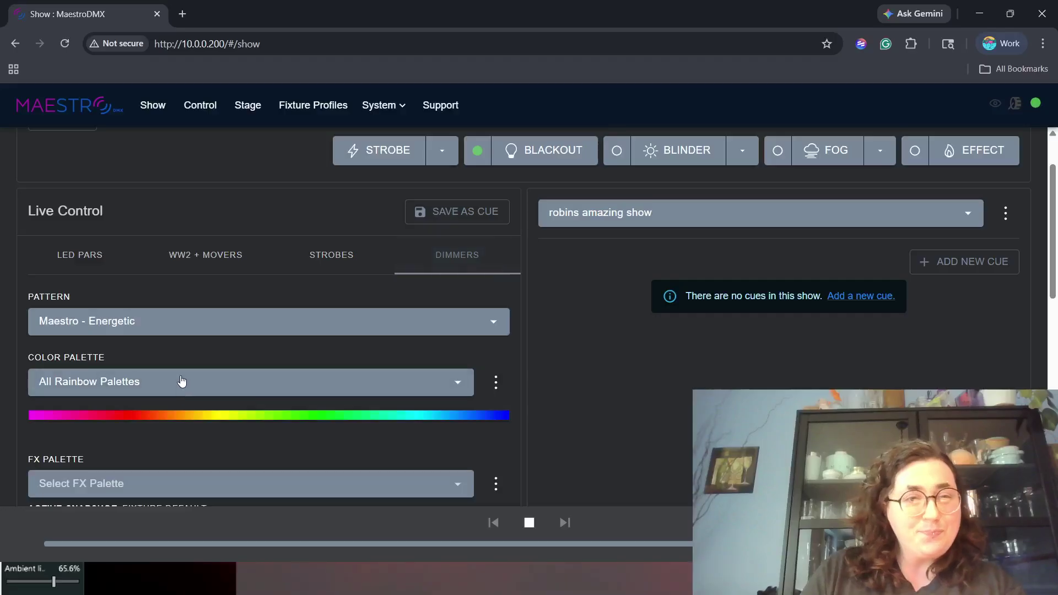
{"action": "left_click", "coordinate": [181, 381]}
{"action": "type", "text": "red"}
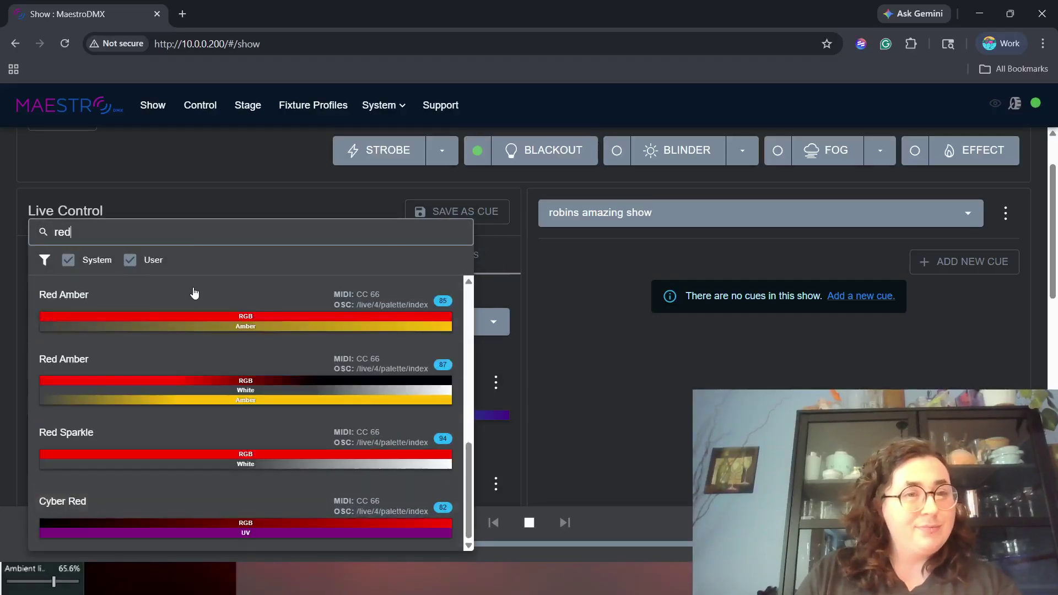
{"action": "scroll", "coordinate": [177, 329], "scroll_direction": "up", "scroll_amount": 5}
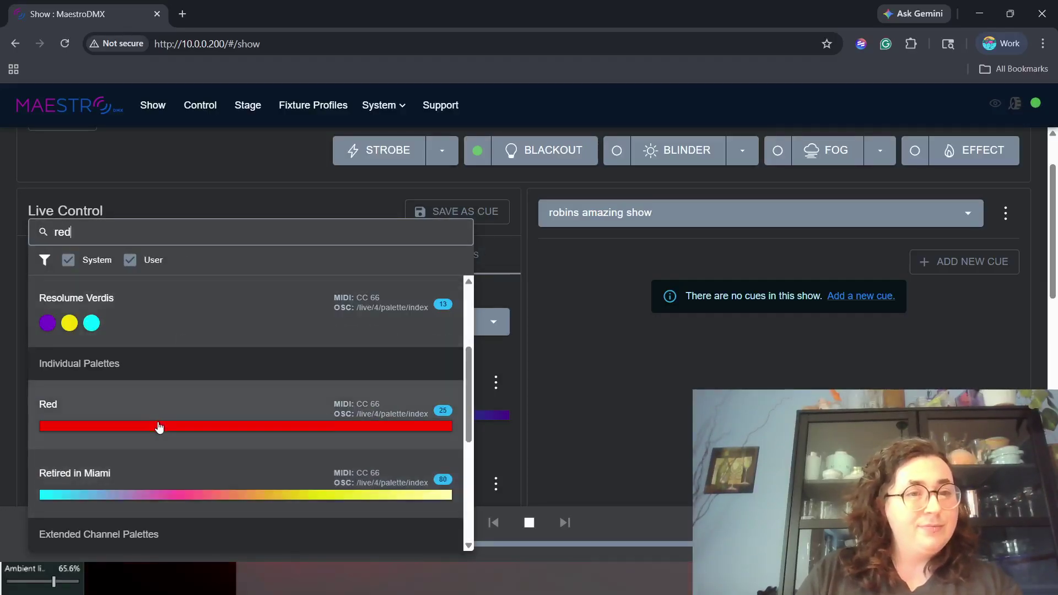
{"action": "left_click", "coordinate": [160, 427]}
{"action": "scroll", "coordinate": [277, 303], "scroll_direction": "down", "scroll_amount": 1}
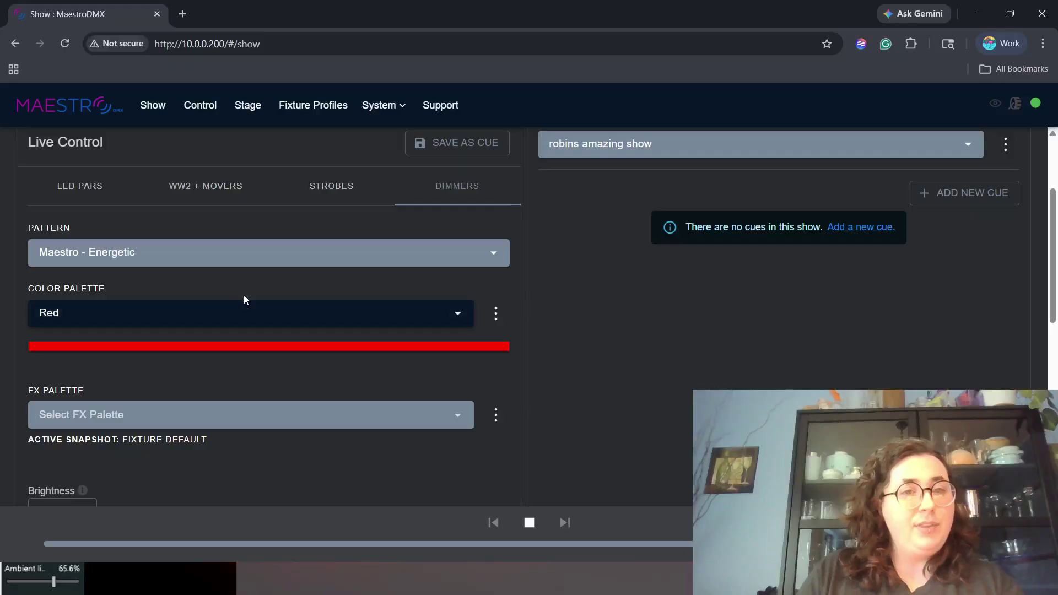
{"action": "scroll", "coordinate": [353, 193], "scroll_direction": "up", "scroll_amount": 1}
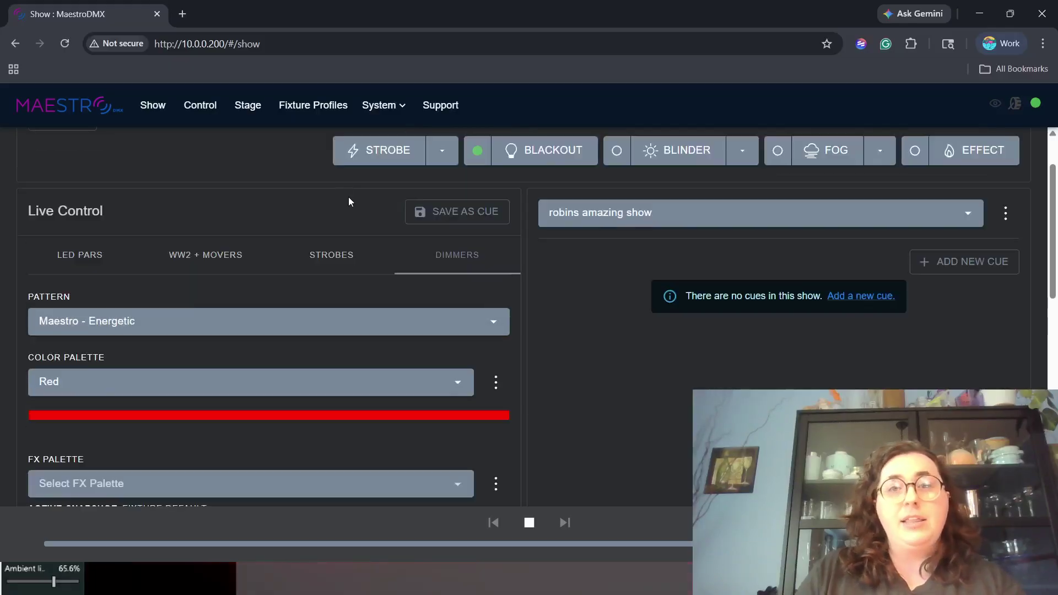
Step: Save the current live look as a cue in the show and rename it "energetic red"
{"action": "left_click", "coordinate": [437, 216]}
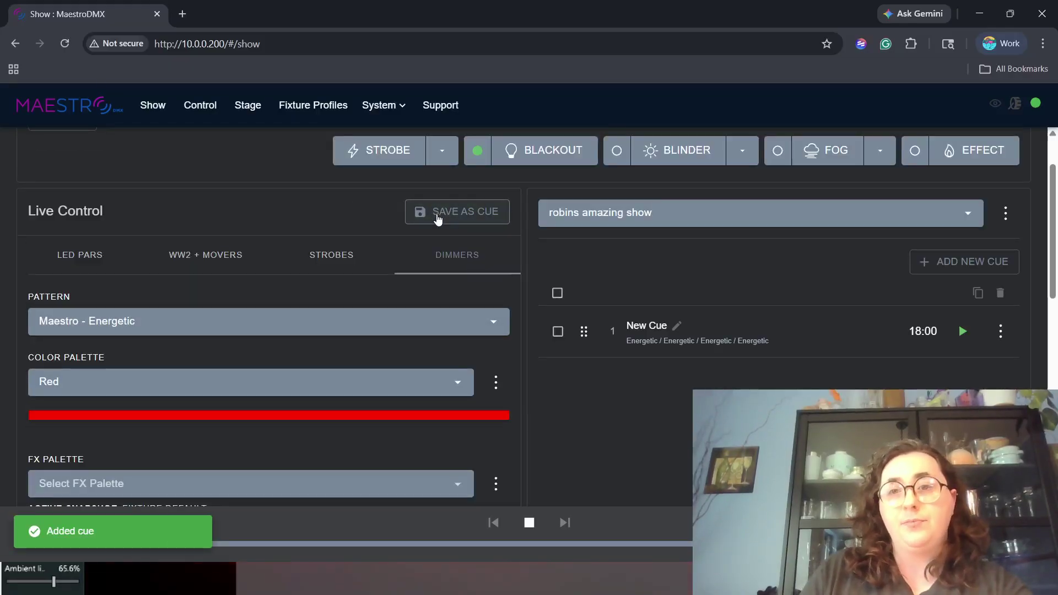
{"action": "left_click", "coordinate": [676, 325]}
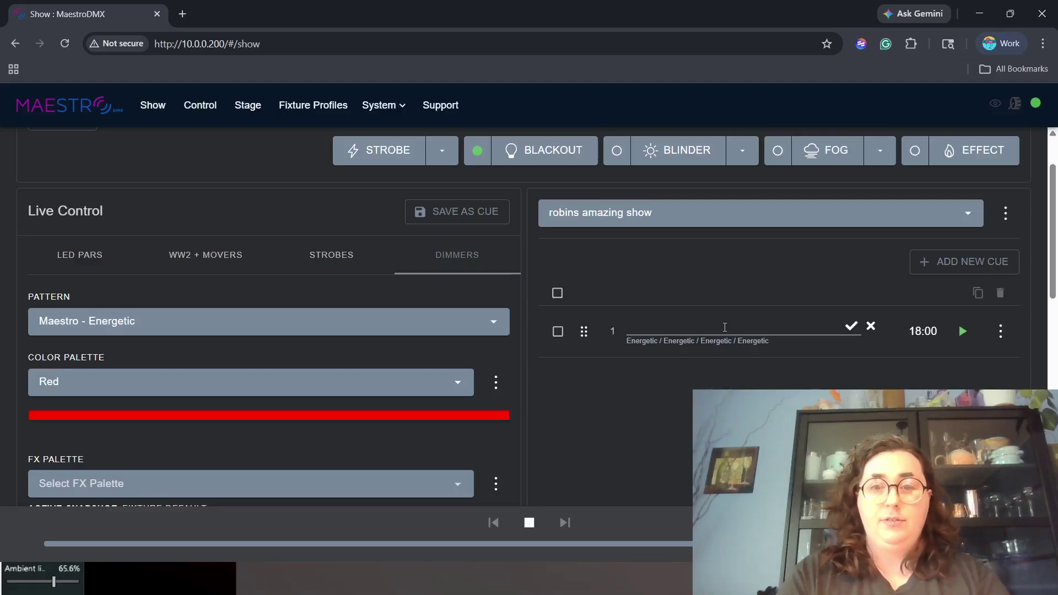
{"action": "type", "text": "energetic red"}
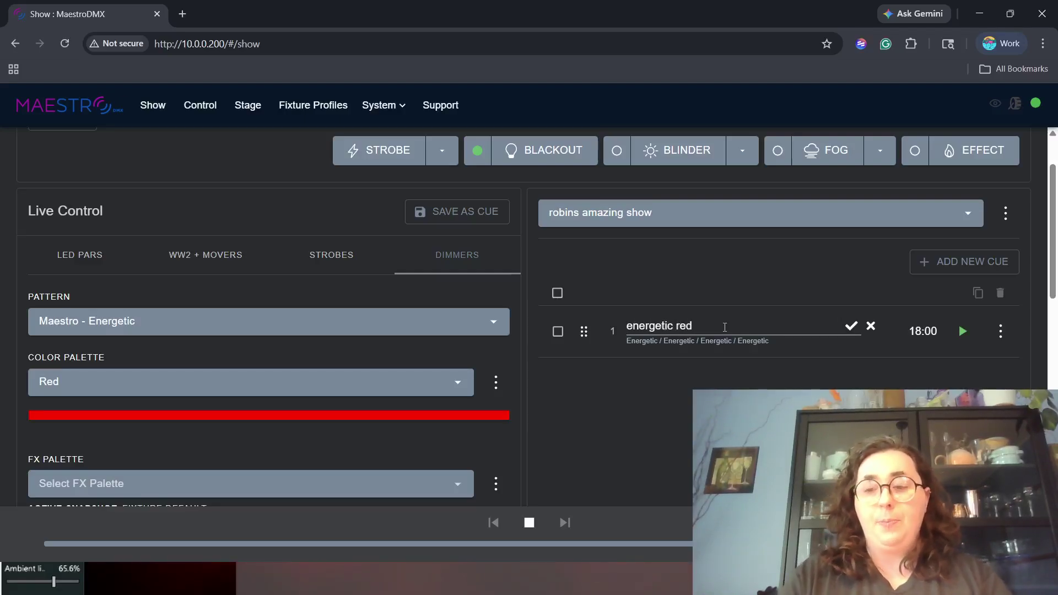
{"action": "key", "text": "Return"}
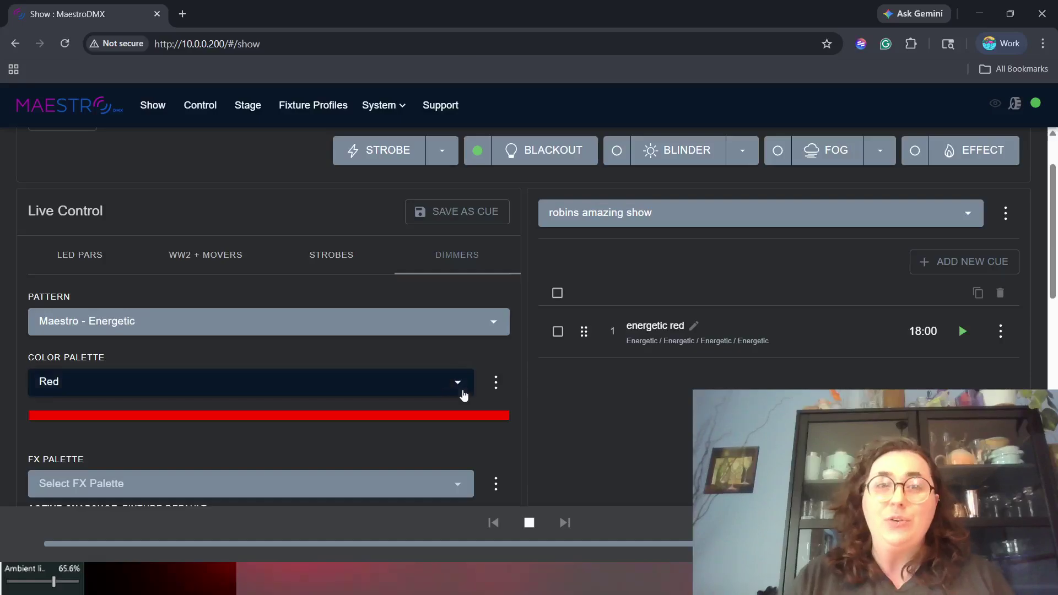
Step: Set the LED Pars group's pattern to Maestro - Chill
{"action": "left_click", "coordinate": [91, 265]}
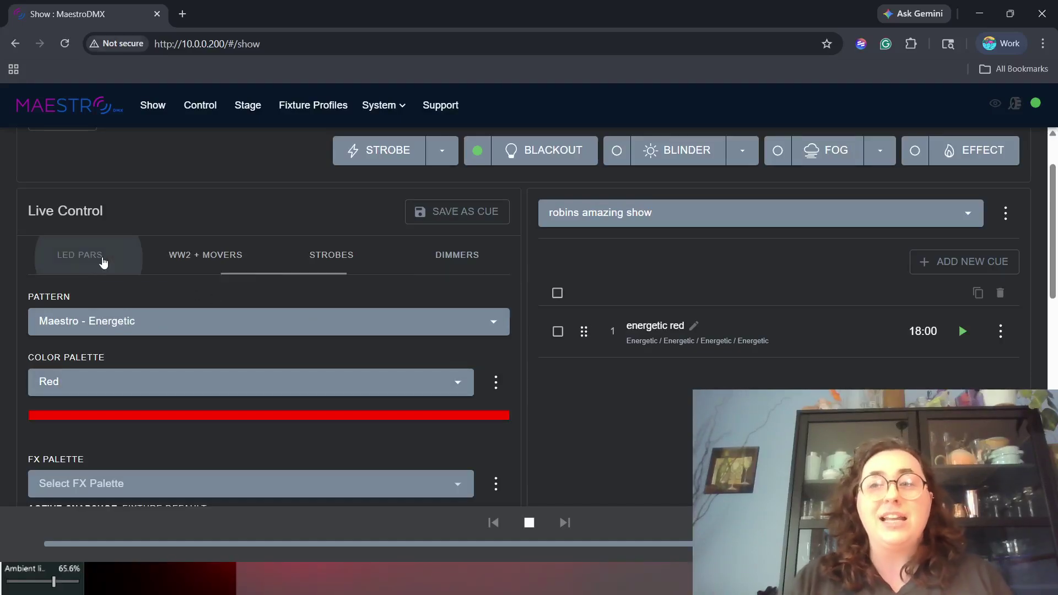
{"action": "left_click", "coordinate": [191, 330]}
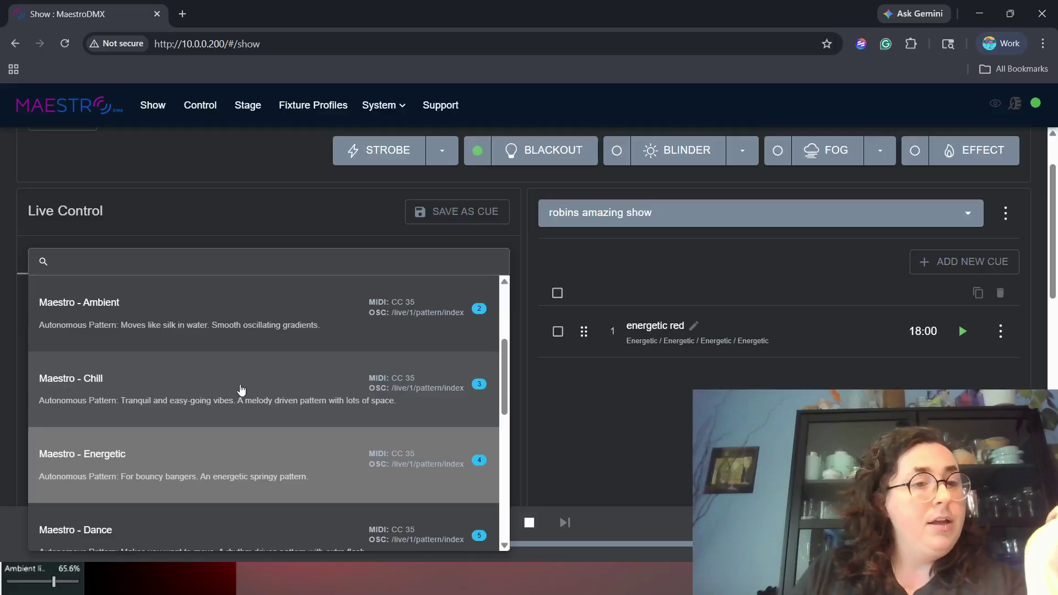
{"action": "scroll", "coordinate": [204, 385], "scroll_direction": "up", "scroll_amount": 2}
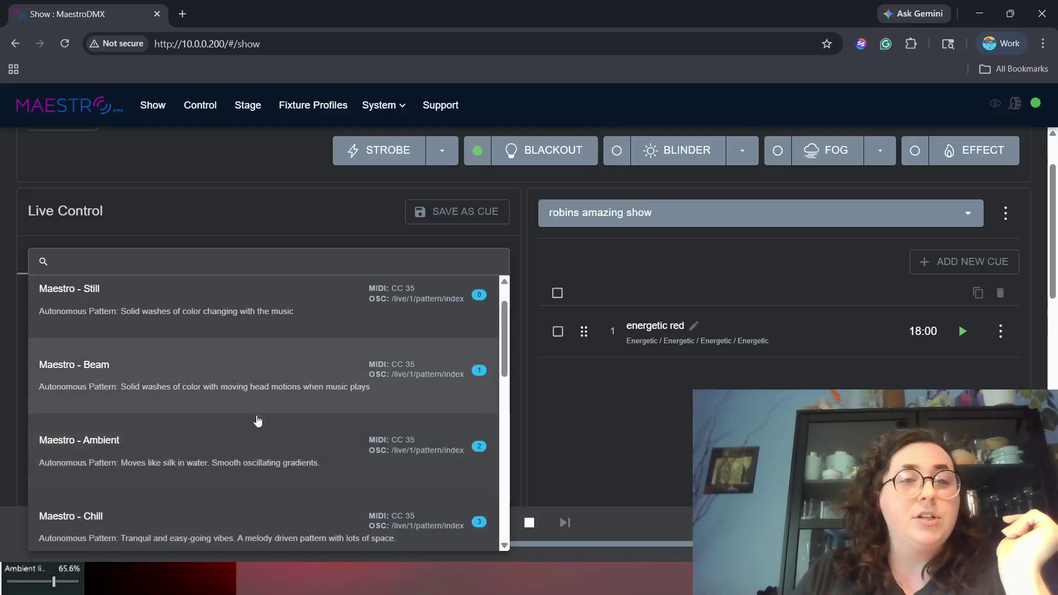
{"action": "scroll", "coordinate": [256, 418], "scroll_direction": "down", "scroll_amount": 1}
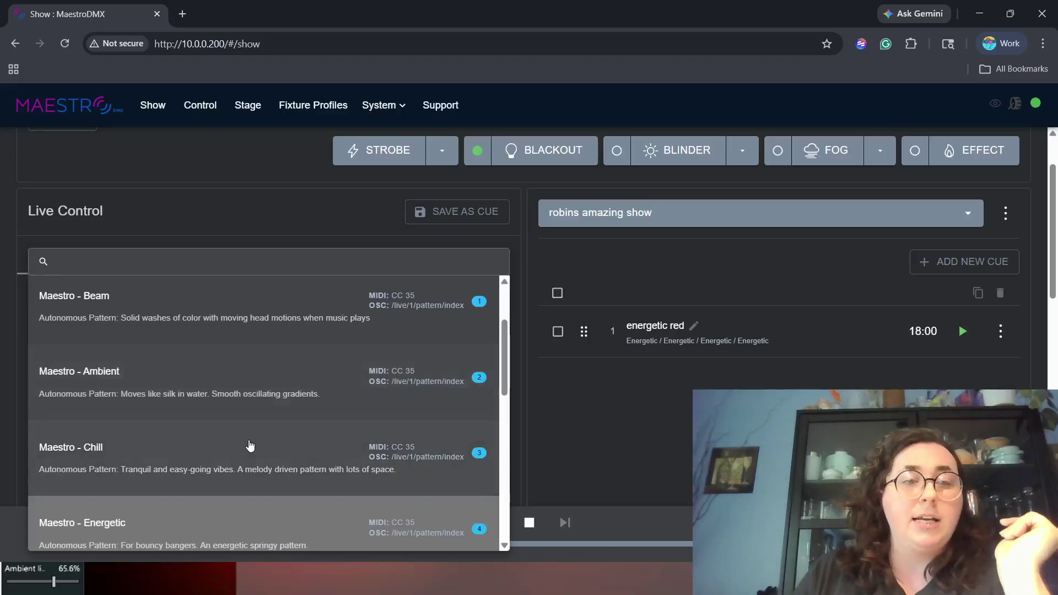
{"action": "left_click", "coordinate": [263, 448]}
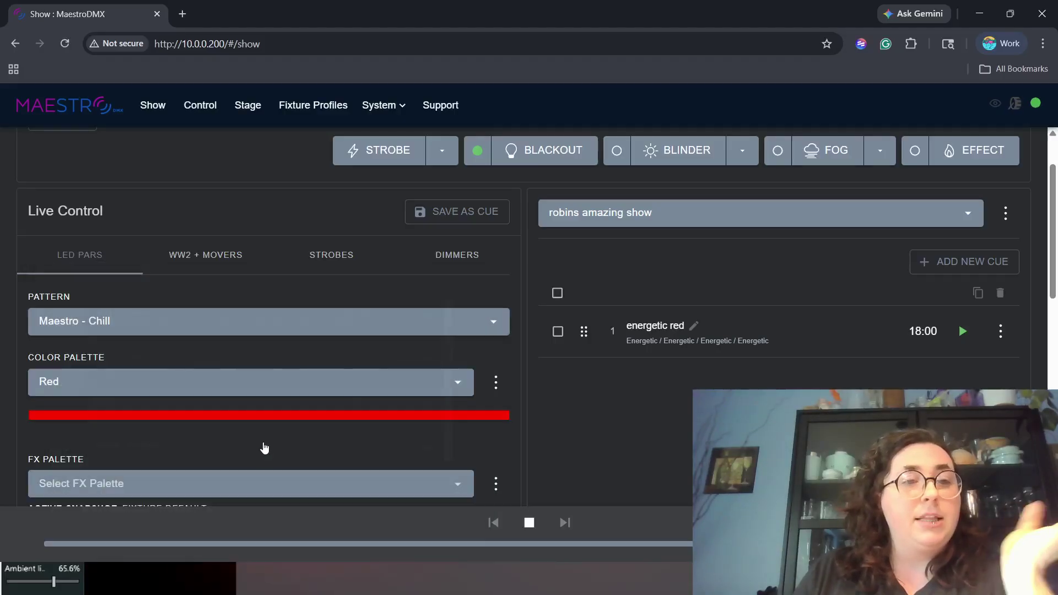
Step: Search the palettes for "green" and set the LED Pars group's color palette to the individual Green palette
{"action": "left_click", "coordinate": [183, 378]}
{"action": "scroll", "coordinate": [194, 422], "scroll_direction": "down", "scroll_amount": 3}
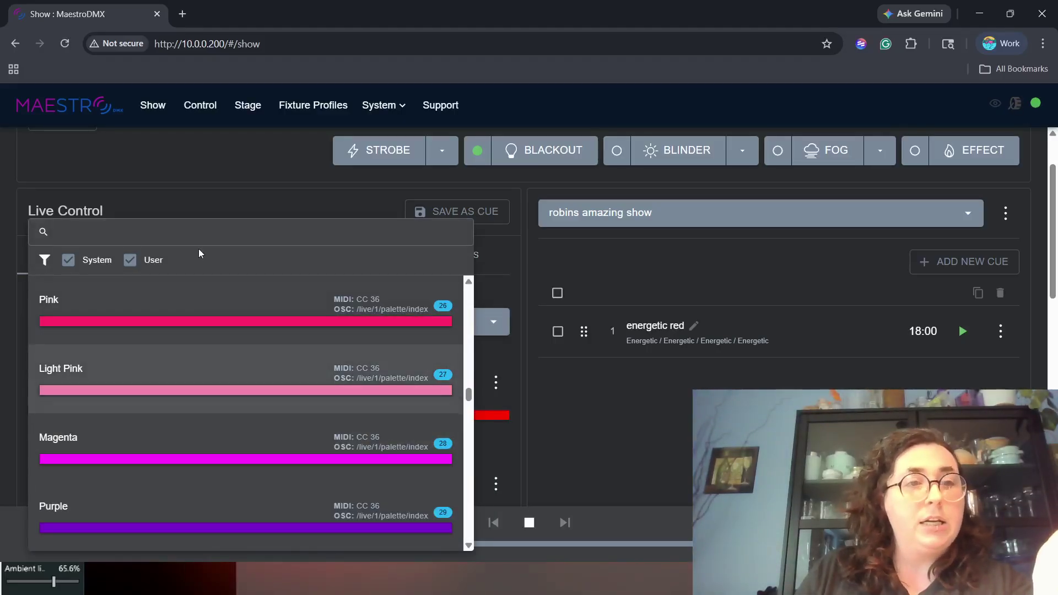
{"action": "left_click", "coordinate": [195, 233]}
{"action": "type", "text": "grre"}
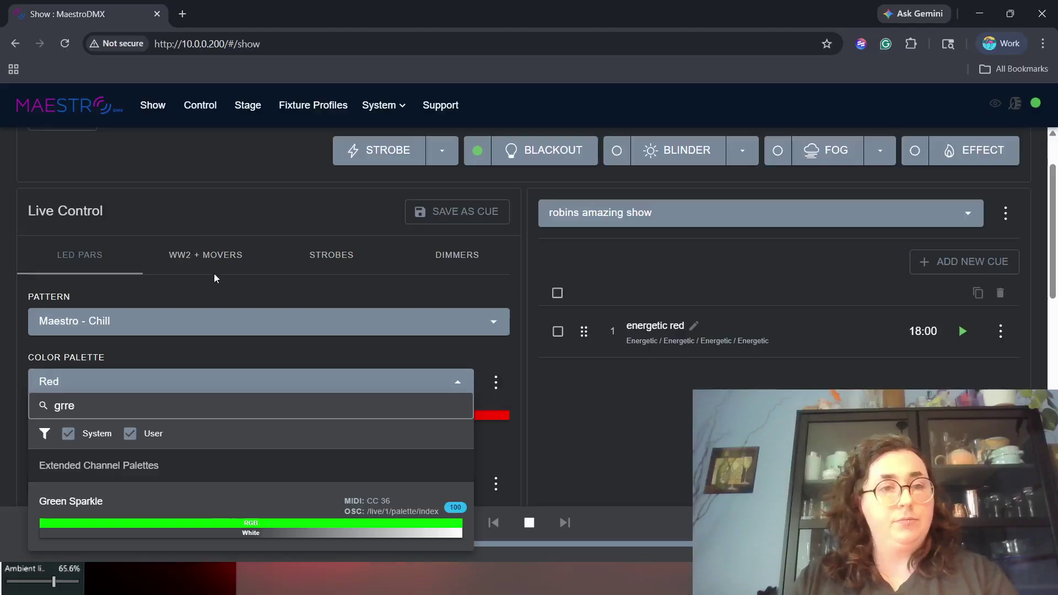
{"action": "key", "text": "BackSpace"}
{"action": "key", "text": "BackSpace"}
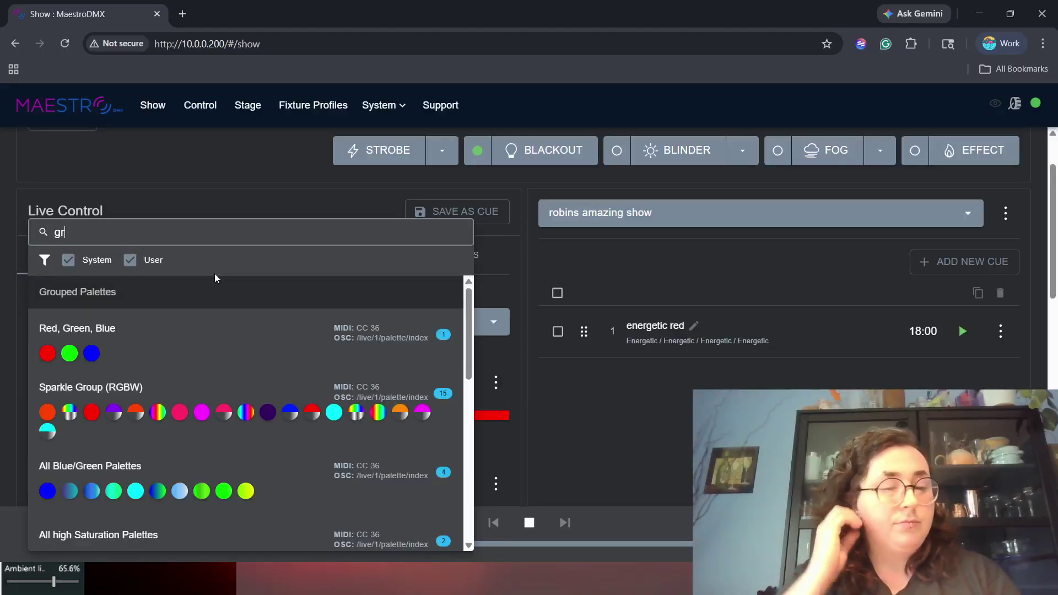
{"action": "type", "text": "een"}
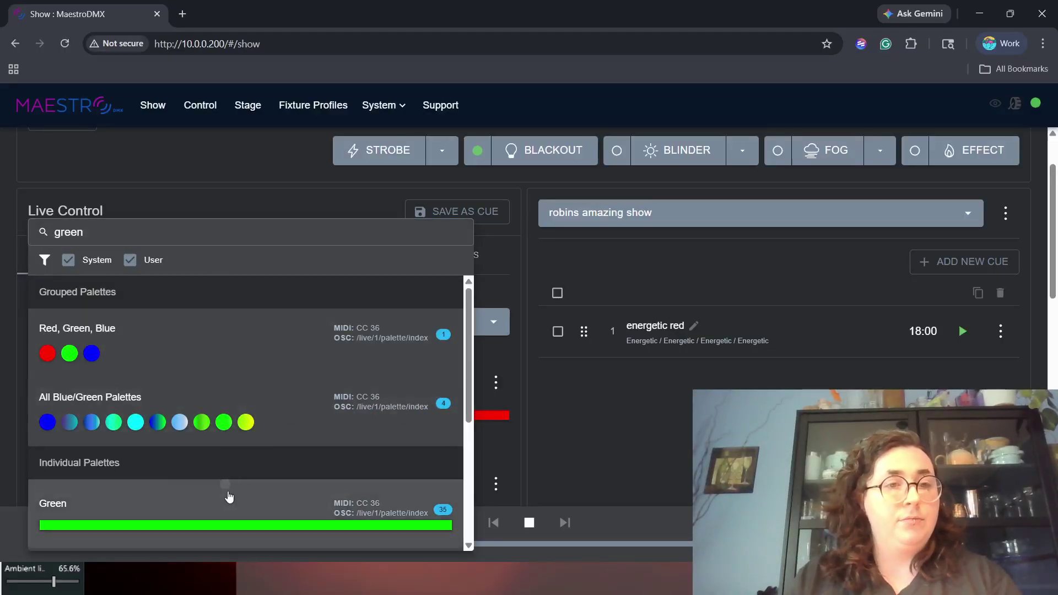
{"action": "left_click", "coordinate": [229, 497]}
Step: Set the WW2 + Movers group's pattern to Maestro - Ambient
{"action": "left_click", "coordinate": [235, 255]}
{"action": "left_click", "coordinate": [179, 331]}
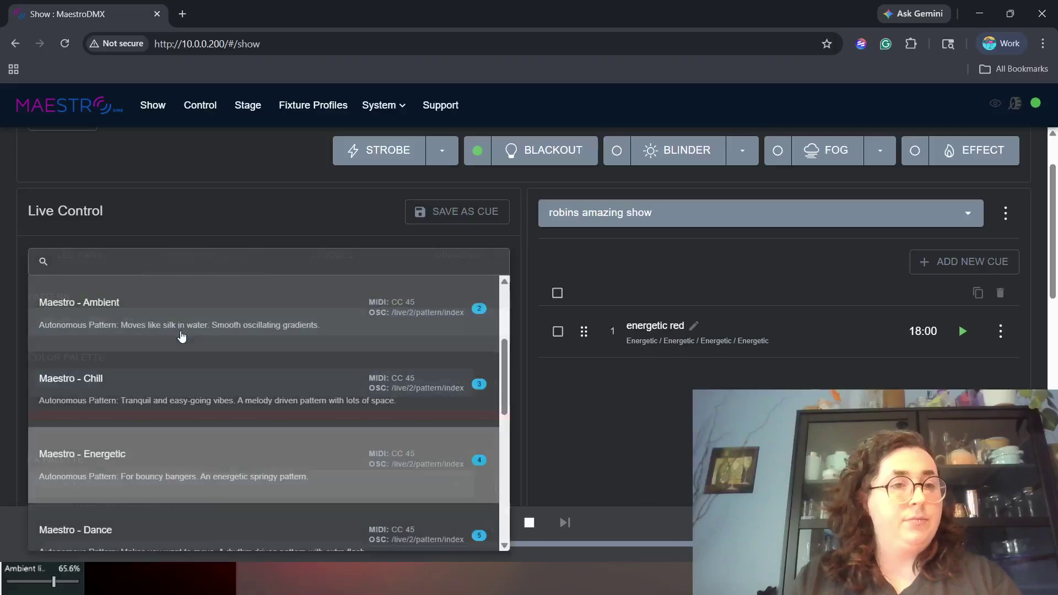
{"action": "left_click", "coordinate": [167, 303]}
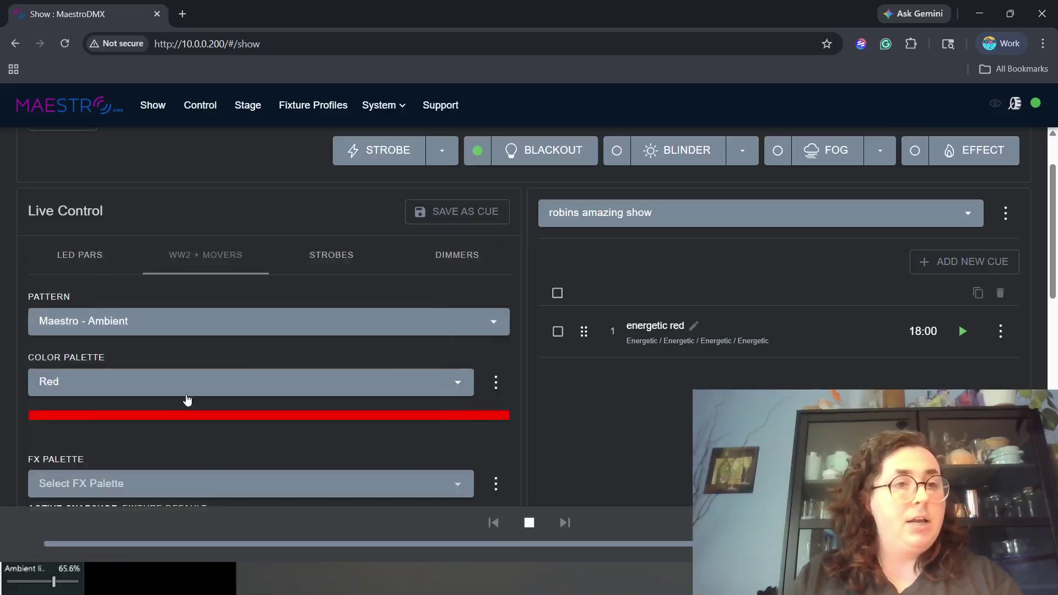
Step: Search the palettes for "green" and set the WW2 + Movers group's color palette to the individual Green palette
{"action": "left_click", "coordinate": [181, 384]}
{"action": "scroll", "coordinate": [105, 353], "scroll_direction": "down", "scroll_amount": 3}
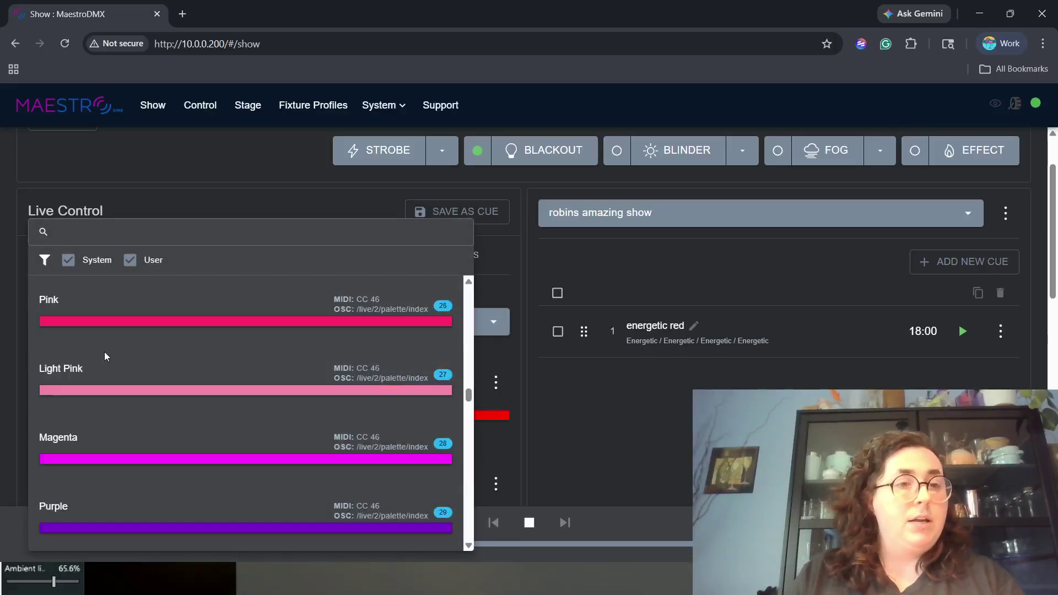
{"action": "scroll", "coordinate": [137, 308], "scroll_direction": "up", "scroll_amount": 4}
{"action": "left_click", "coordinate": [136, 231]}
{"action": "type", "text": "g"}
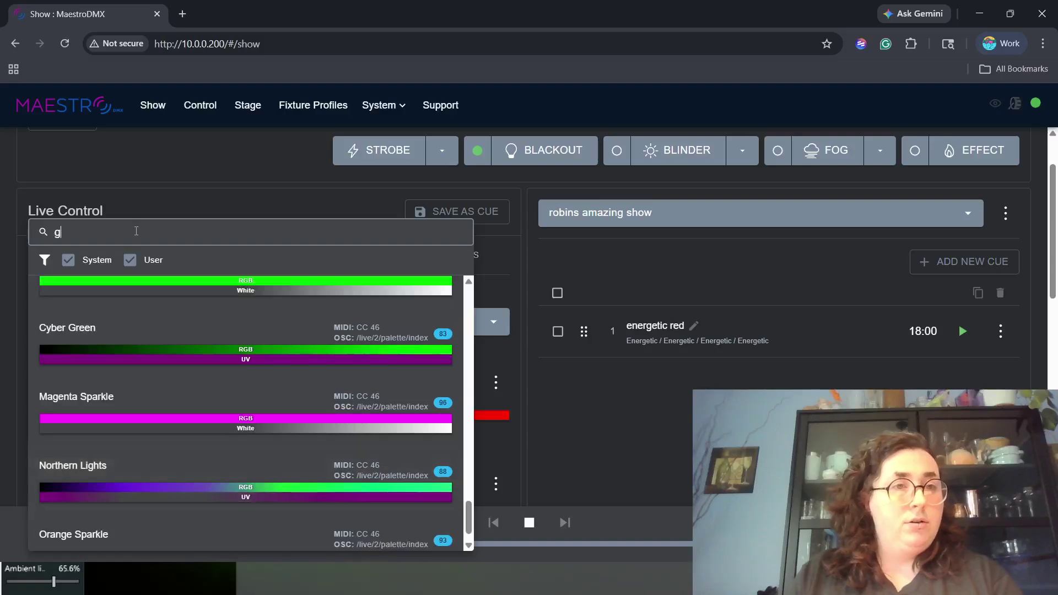
{"action": "type", "text": "reen"}
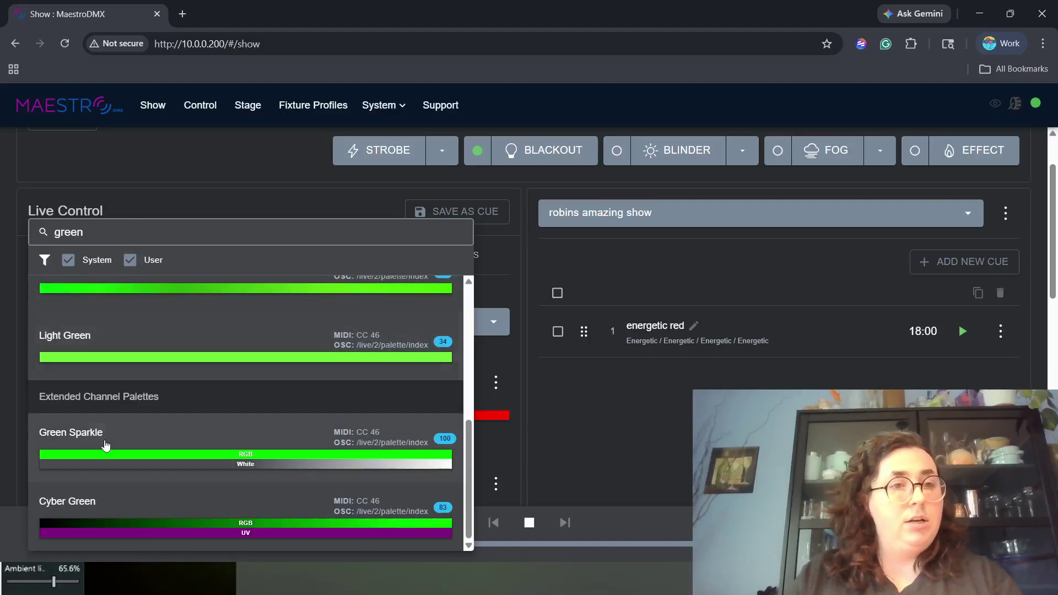
{"action": "scroll", "coordinate": [110, 418], "scroll_direction": "up", "scroll_amount": 4}
{"action": "left_click", "coordinate": [99, 430]}
Step: Set the Strobes group's pattern to Maestro - Still
{"action": "left_click", "coordinate": [300, 268]}
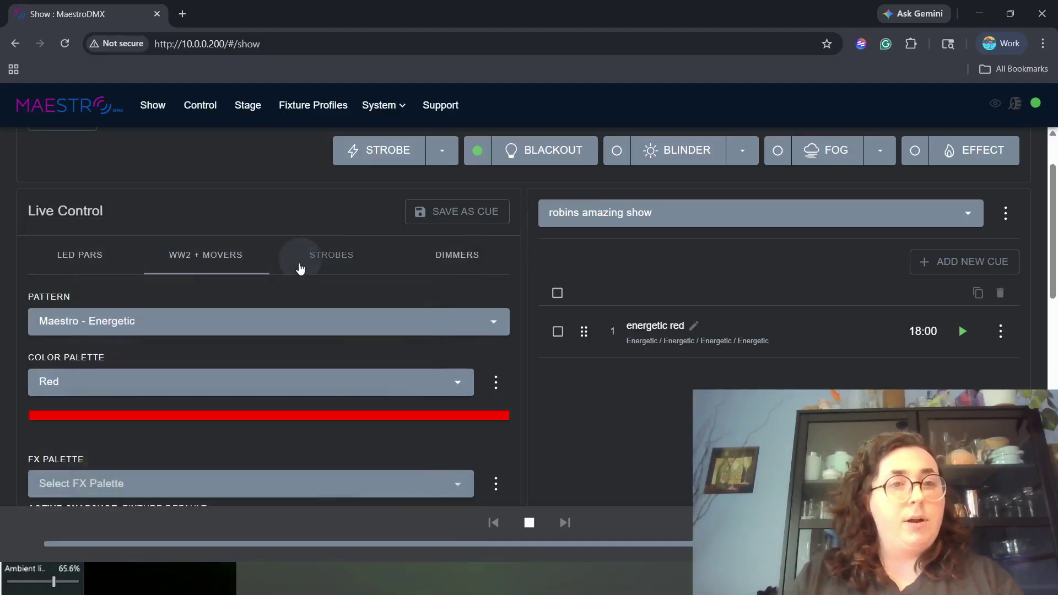
{"action": "left_click", "coordinate": [205, 326]}
{"action": "scroll", "coordinate": [140, 330], "scroll_direction": "up", "scroll_amount": 3}
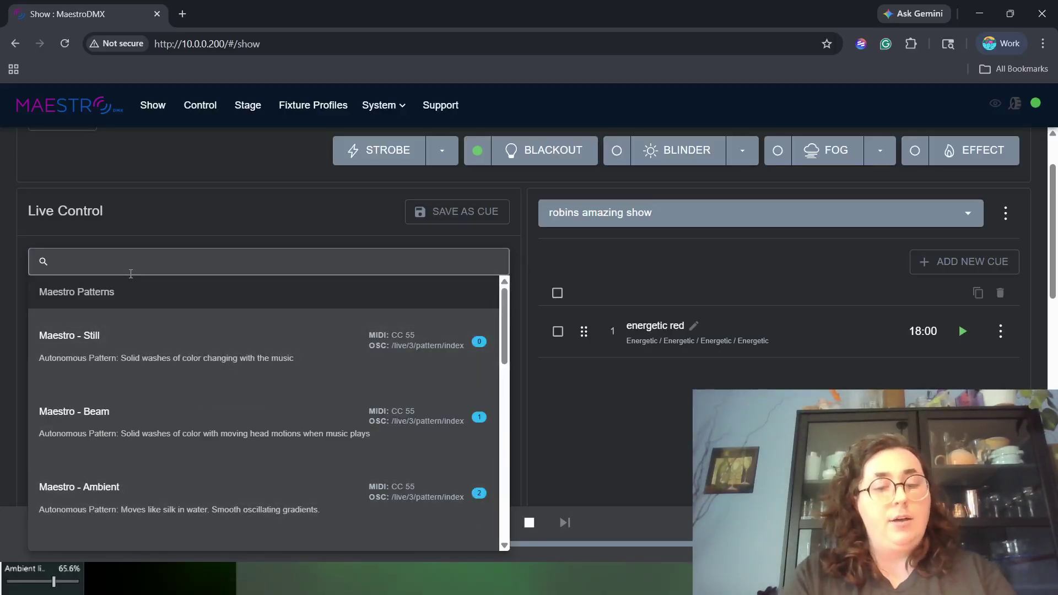
{"action": "type", "text": "gr"}
{"action": "key", "text": "BackSpace"}
{"action": "key", "text": "BackSpace"}
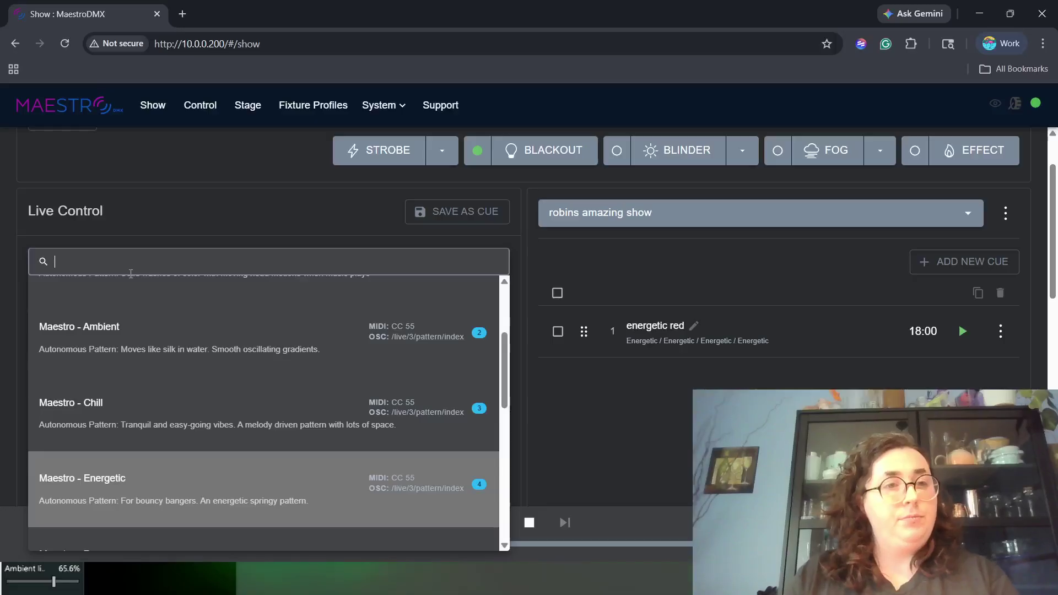
{"action": "scroll", "coordinate": [137, 406], "scroll_direction": "up", "scroll_amount": 4}
{"action": "left_click", "coordinate": [142, 333]}
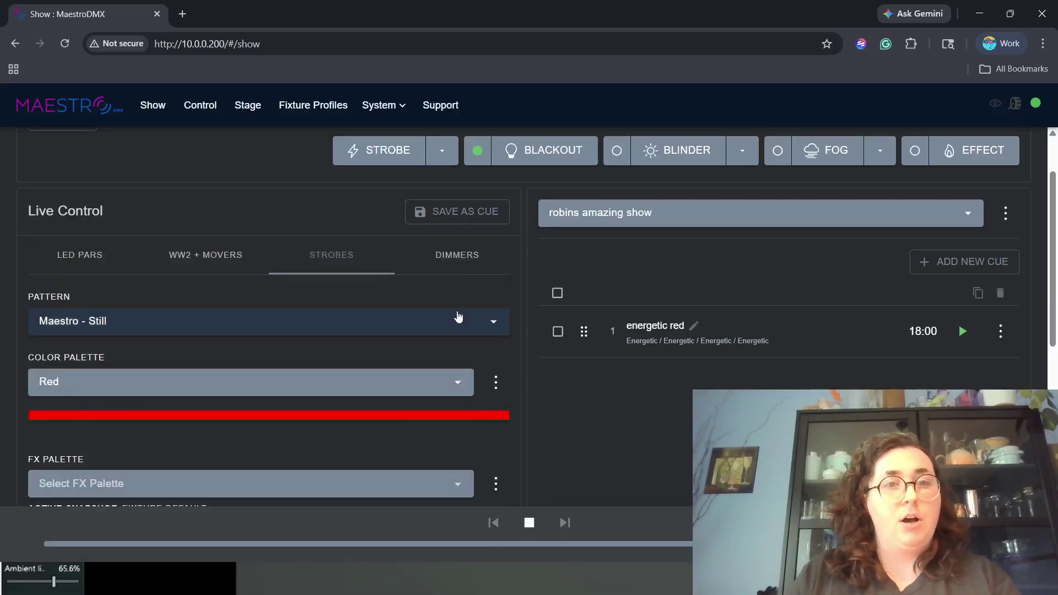
Step: Set the Dimmers group's pattern to Maestro - Chill
{"action": "left_click", "coordinate": [443, 247]}
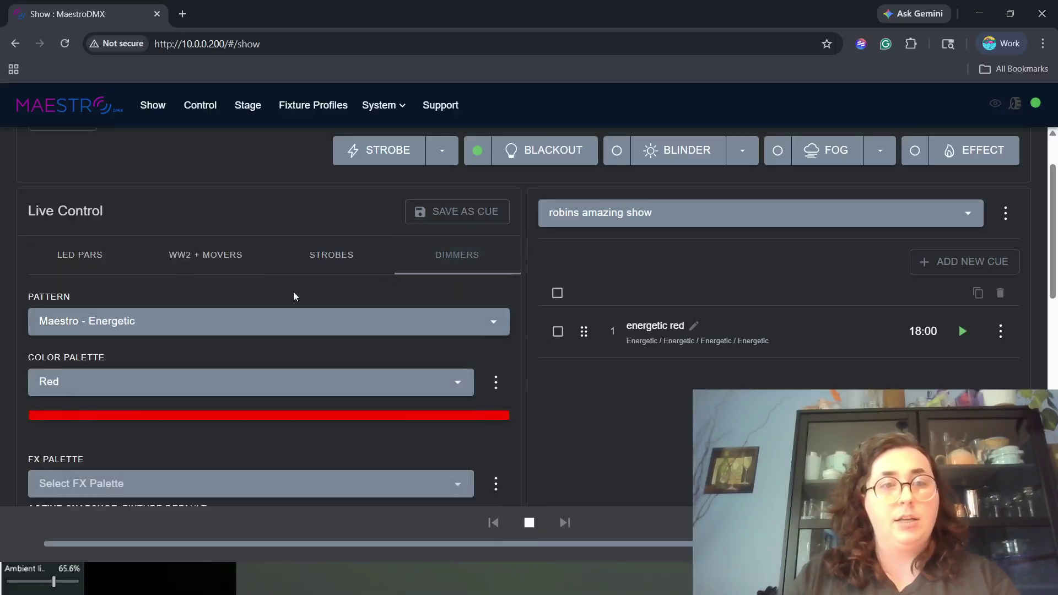
{"action": "left_click", "coordinate": [342, 328]}
{"action": "left_click", "coordinate": [142, 380]}
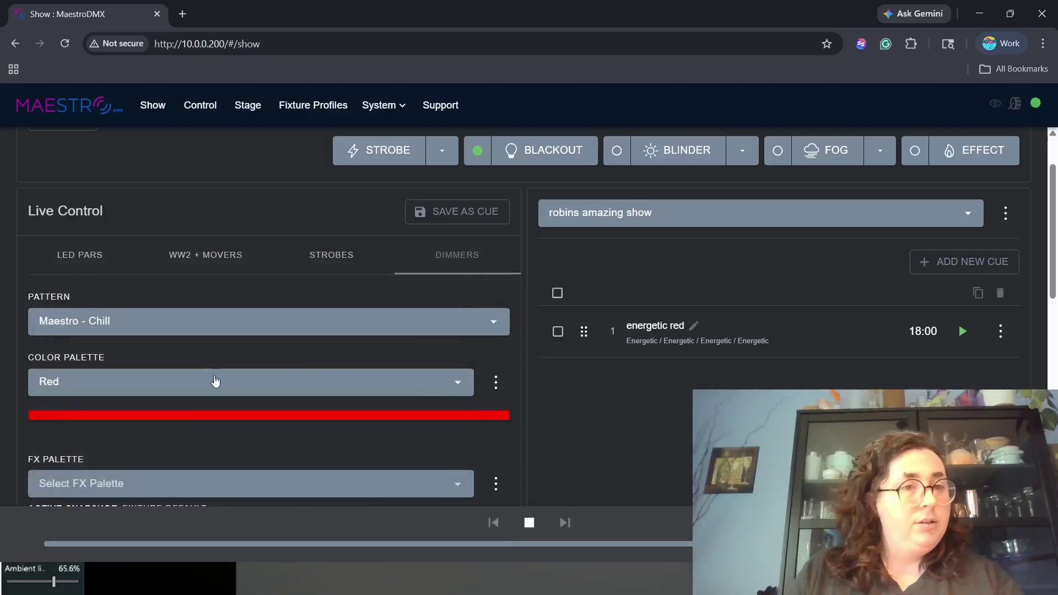
Step: Search the palettes for "green" and set the Dimmers group's color palette to the individual Green palette
{"action": "left_click", "coordinate": [215, 381]}
{"action": "type", "text": "green"}
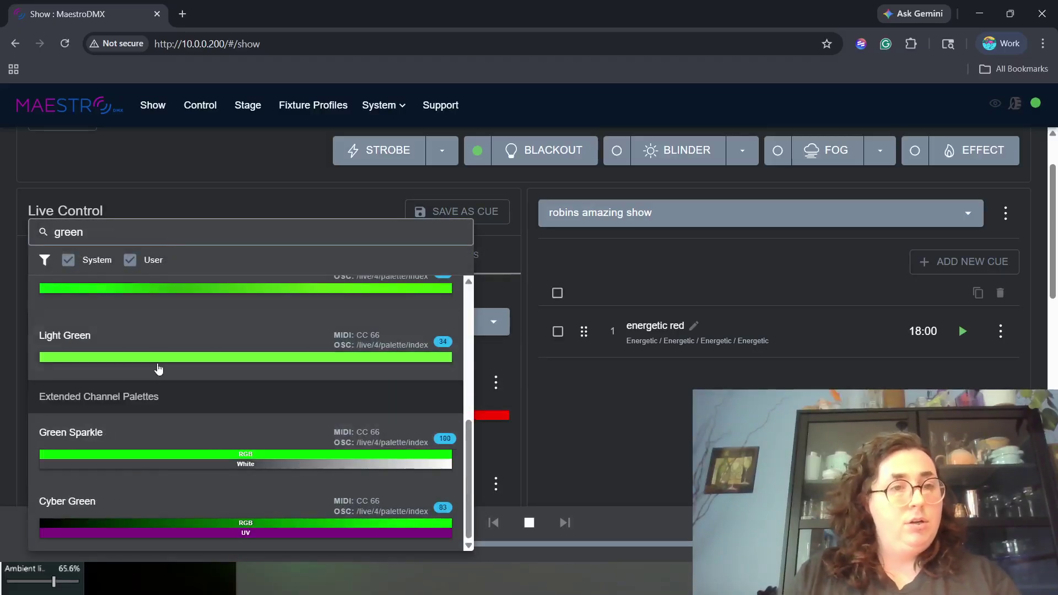
{"action": "scroll", "coordinate": [158, 368], "scroll_direction": "up", "scroll_amount": 3}
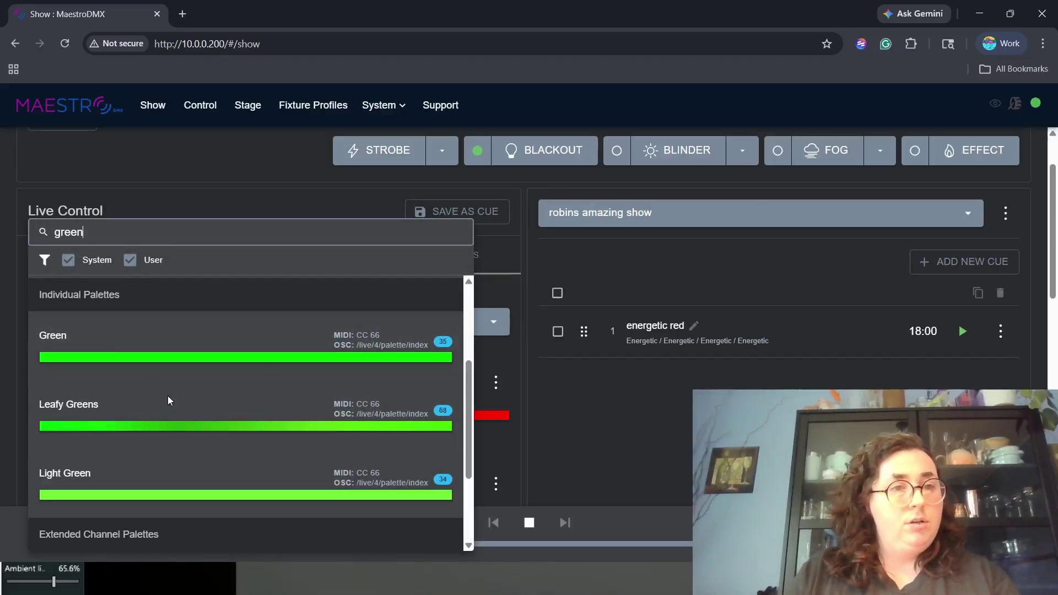
{"action": "left_click", "coordinate": [155, 358]}
Step: Raise the Dimmers group's brightness to about 59.1%
{"action": "scroll", "coordinate": [166, 336], "scroll_direction": "down", "scroll_amount": 3}
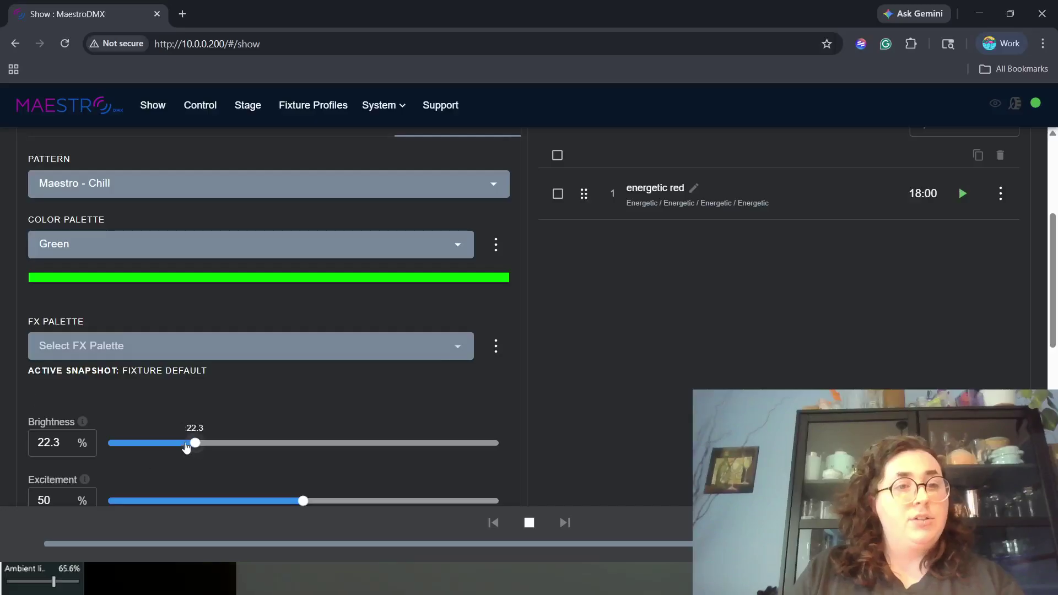
{"action": "left_click_drag", "start_coordinate": [186, 445], "coordinate": [338, 443]}
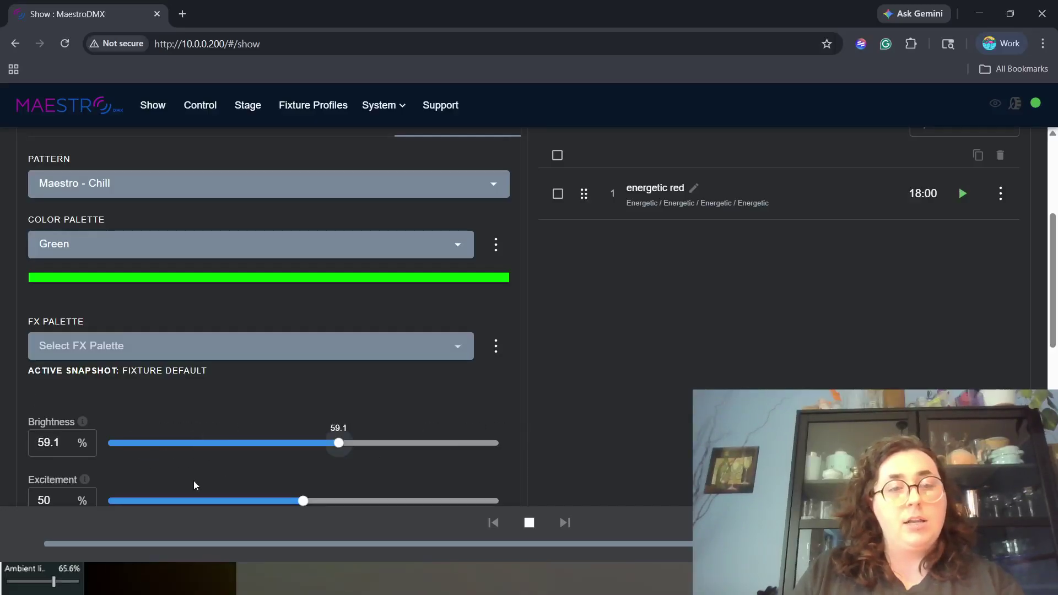
{"action": "key", "text": "Home"}
{"action": "scroll", "coordinate": [181, 399], "scroll_direction": "up", "scroll_amount": 3}
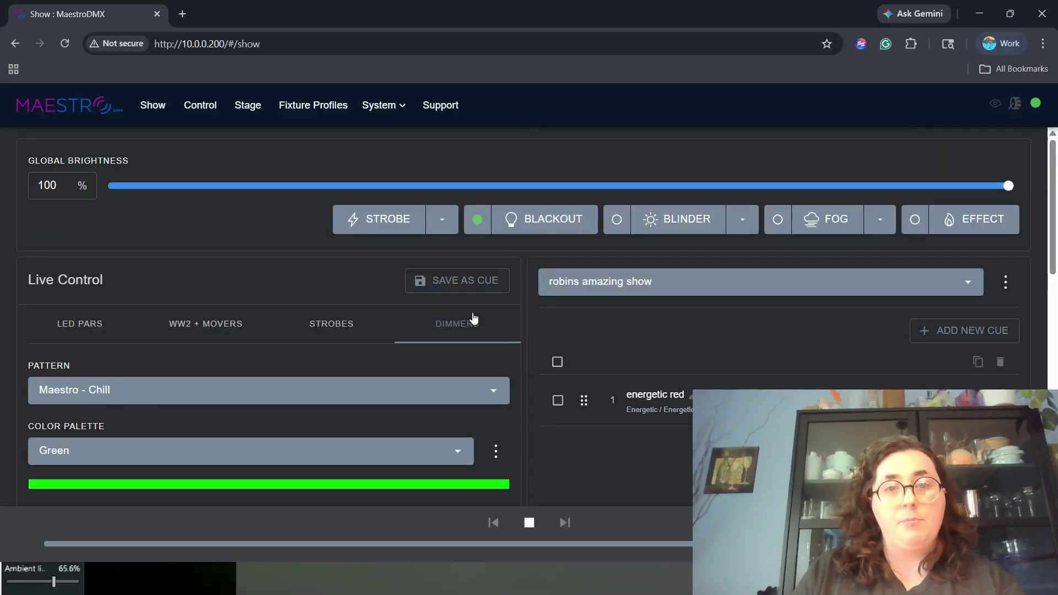
Step: Search the palettes for "green" and set the Strobes group's color palette to the individual Green palette
{"action": "left_click", "coordinate": [325, 330]}
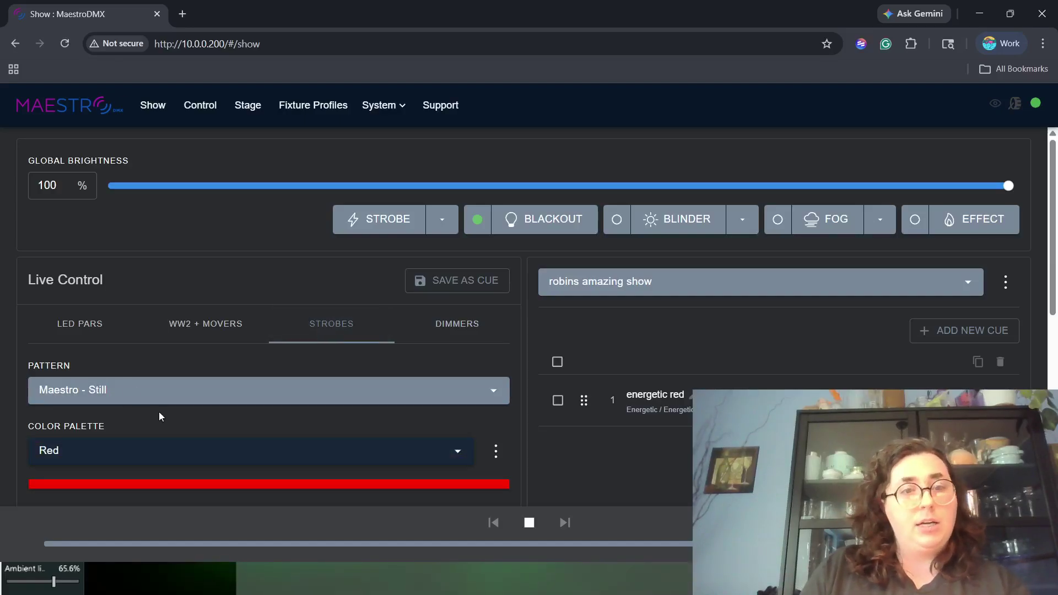
{"action": "left_click", "coordinate": [159, 447]}
{"action": "type", "text": "green"}
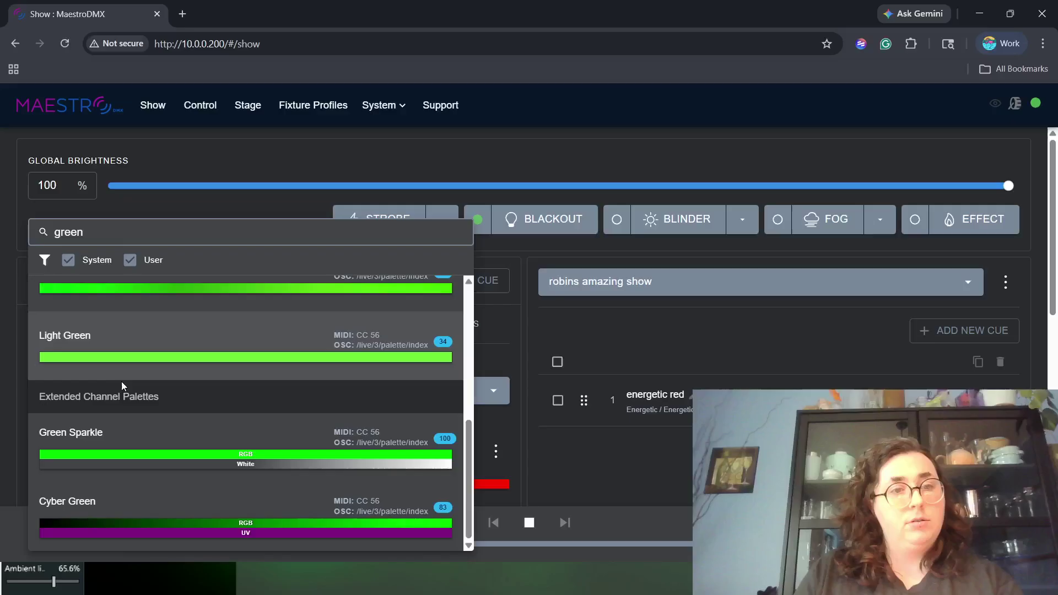
{"action": "scroll", "coordinate": [121, 381], "scroll_direction": "up", "scroll_amount": 5}
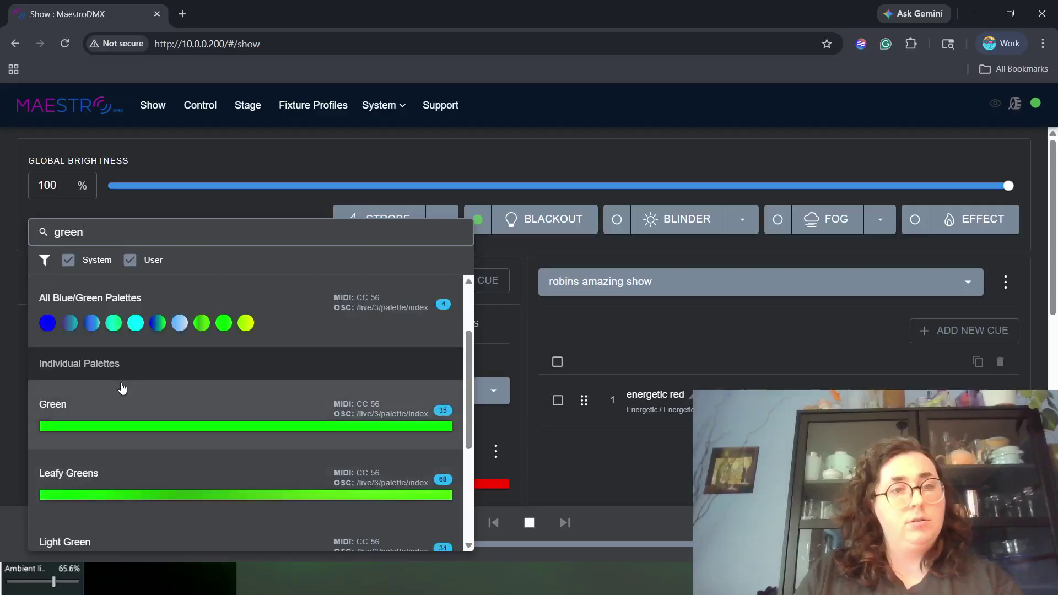
{"action": "left_click", "coordinate": [122, 388]}
Step: Turn off Allow Effect, Allow Blackout, Allow Blinder and Allow Fog in the Strobes group's advanced parameters
{"action": "scroll", "coordinate": [151, 389], "scroll_direction": "down", "scroll_amount": 1}
{"action": "scroll", "coordinate": [195, 285], "scroll_direction": "down", "scroll_amount": 6}
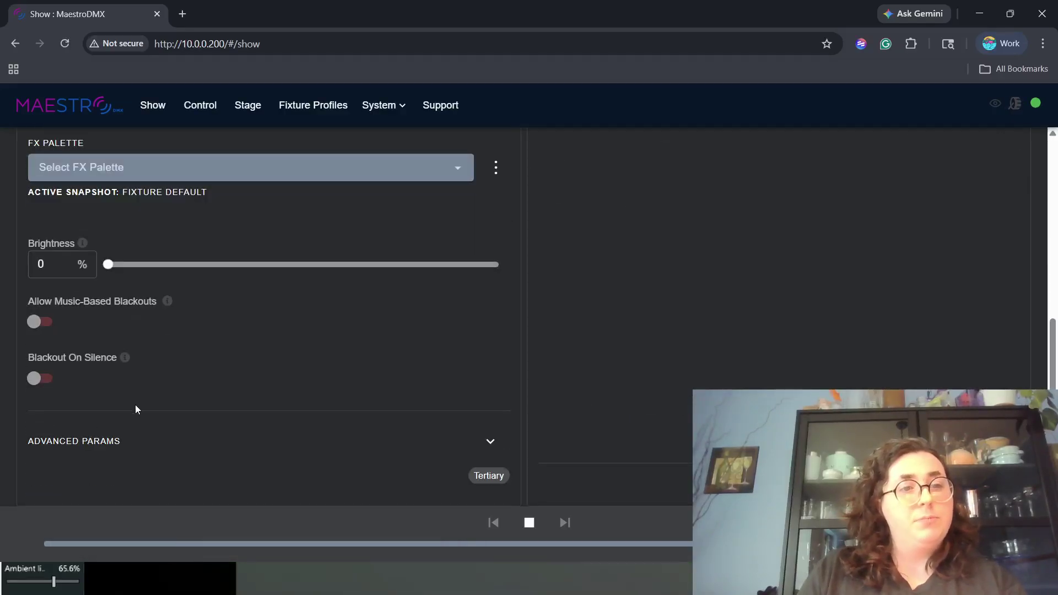
{"action": "left_click", "coordinate": [489, 441]}
{"action": "scroll", "coordinate": [219, 380], "scroll_direction": "down", "scroll_amount": 2}
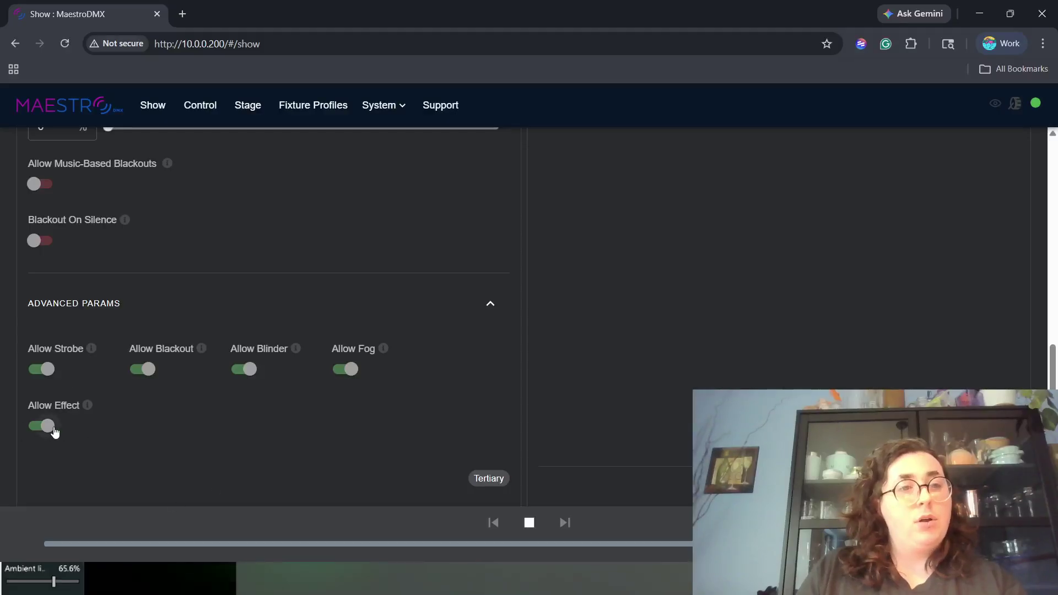
{"action": "left_click", "coordinate": [156, 370]}
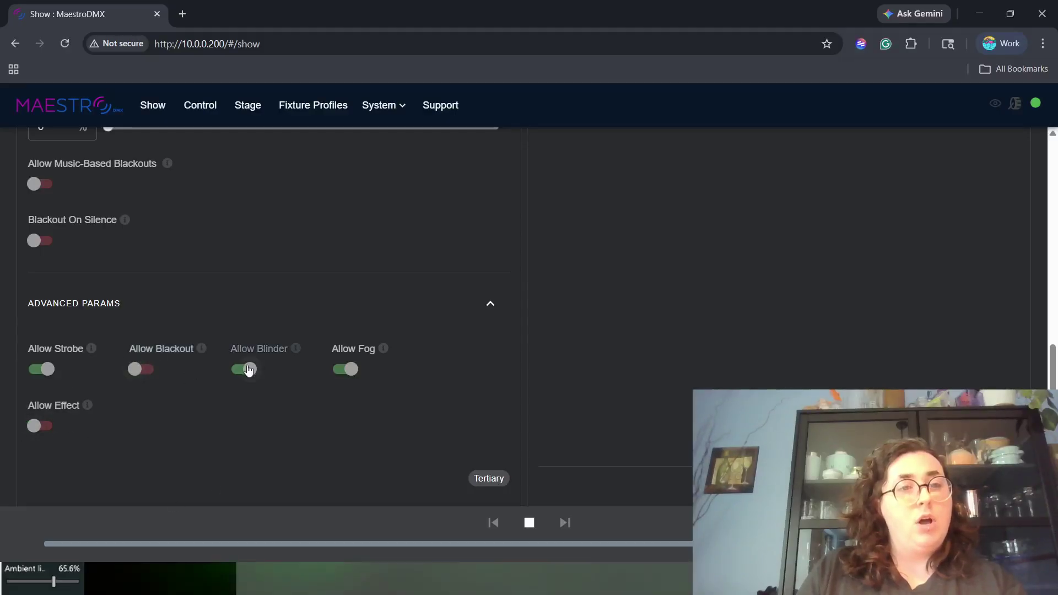
{"action": "left_click", "coordinate": [247, 371]}
{"action": "left_click", "coordinate": [340, 369]}
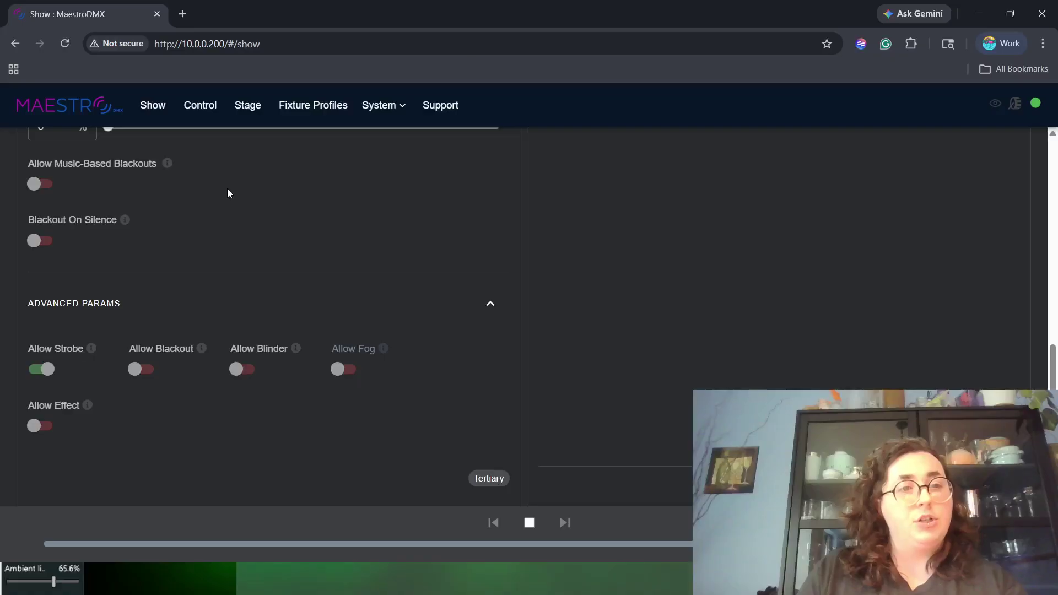
Step: Turn off the strobe, blackout, blinder, fog and effect triggers in the Dimmers group's advanced parameters
{"action": "scroll", "coordinate": [219, 251], "scroll_direction": "up", "scroll_amount": 9}
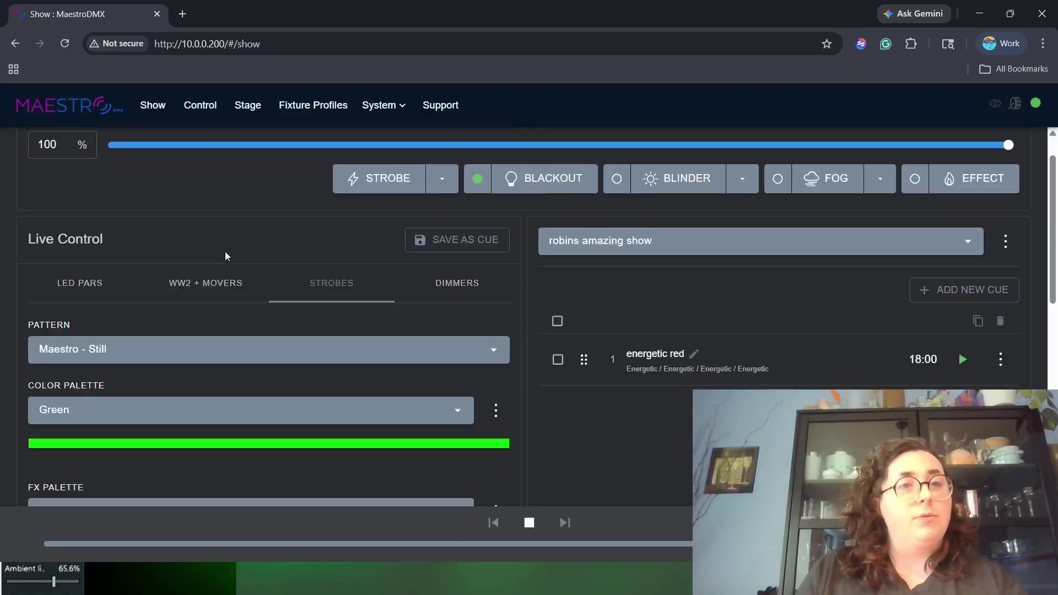
{"action": "left_click", "coordinate": [452, 288]}
{"action": "scroll", "coordinate": [110, 339], "scroll_direction": "down", "scroll_amount": 10}
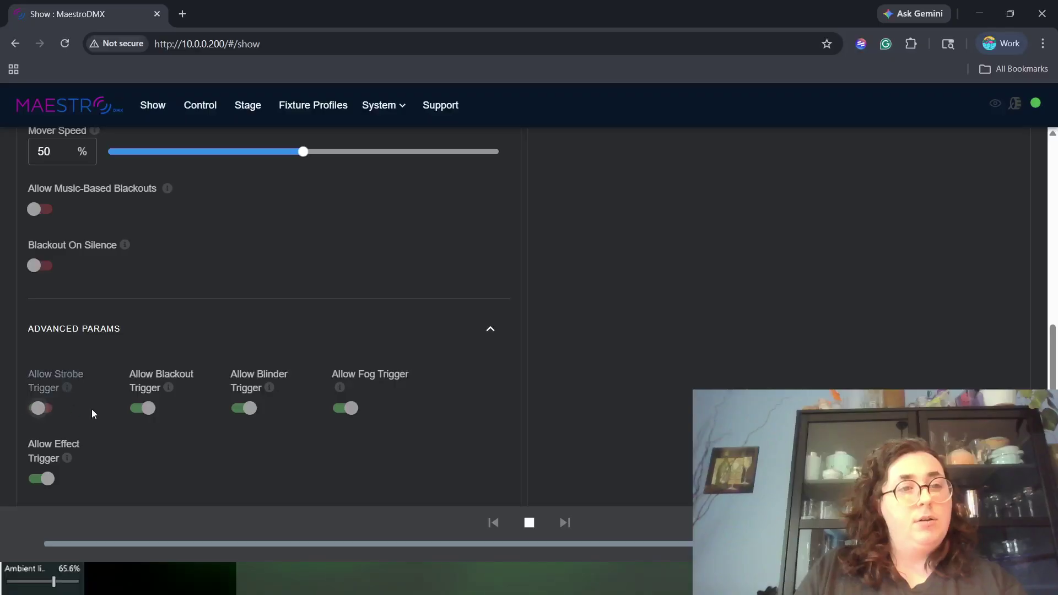
{"action": "left_click", "coordinate": [144, 408]}
{"action": "left_click", "coordinate": [251, 411]}
{"action": "left_click", "coordinate": [344, 412]}
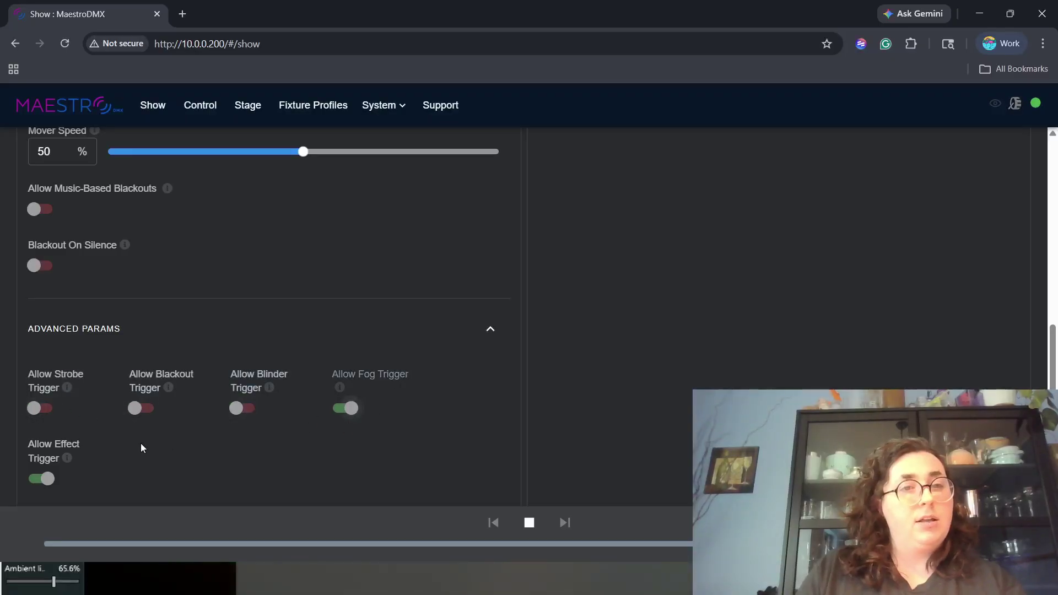
{"action": "left_click", "coordinate": [42, 478]}
Step: Turn off the strobe, blackout, fog and effect triggers in the WW2 + Movers group's advanced parameters
{"action": "scroll", "coordinate": [168, 283], "scroll_direction": "up", "scroll_amount": 10}
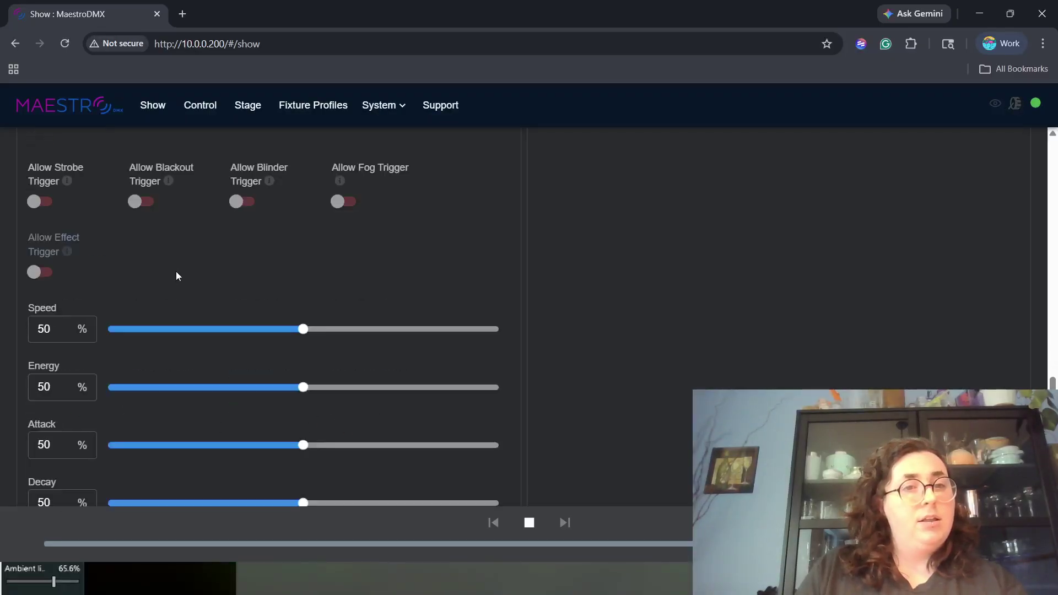
{"action": "left_click", "coordinate": [201, 230]}
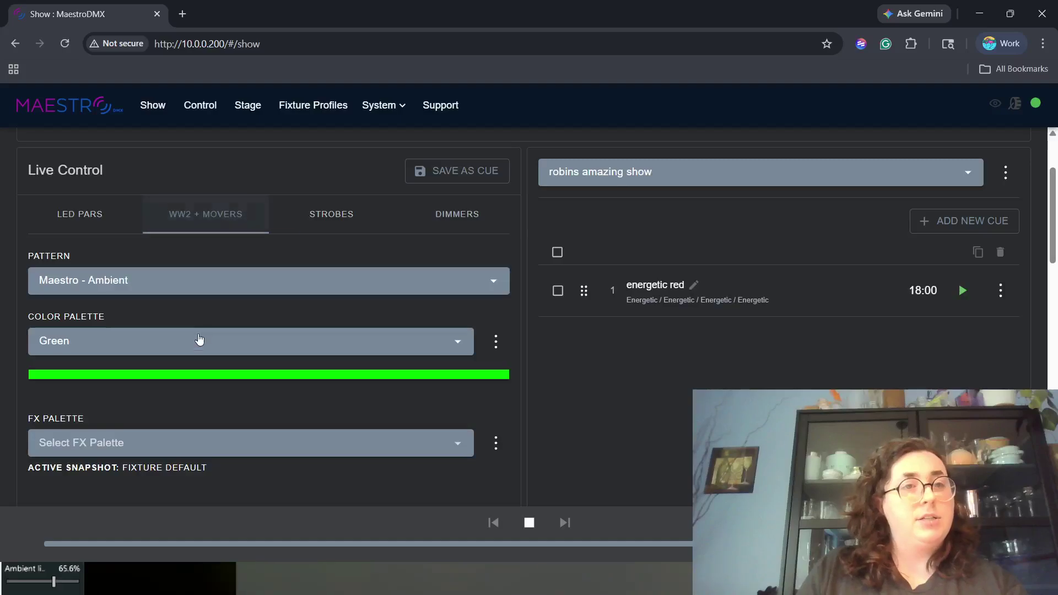
{"action": "scroll", "coordinate": [198, 346], "scroll_direction": "down", "scroll_amount": 10}
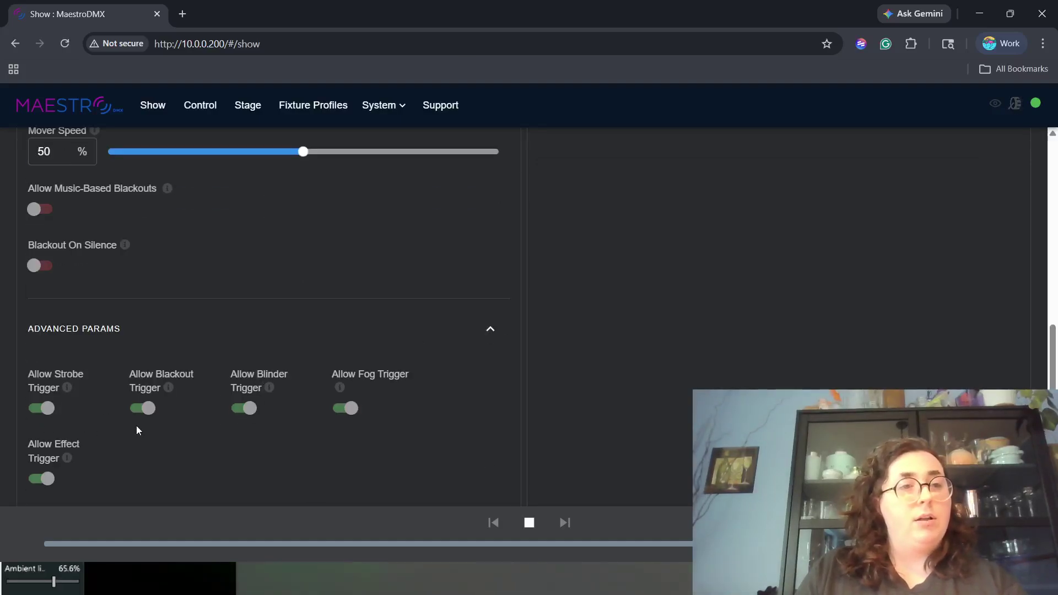
{"action": "left_click", "coordinate": [44, 409]}
{"action": "left_click", "coordinate": [142, 408]}
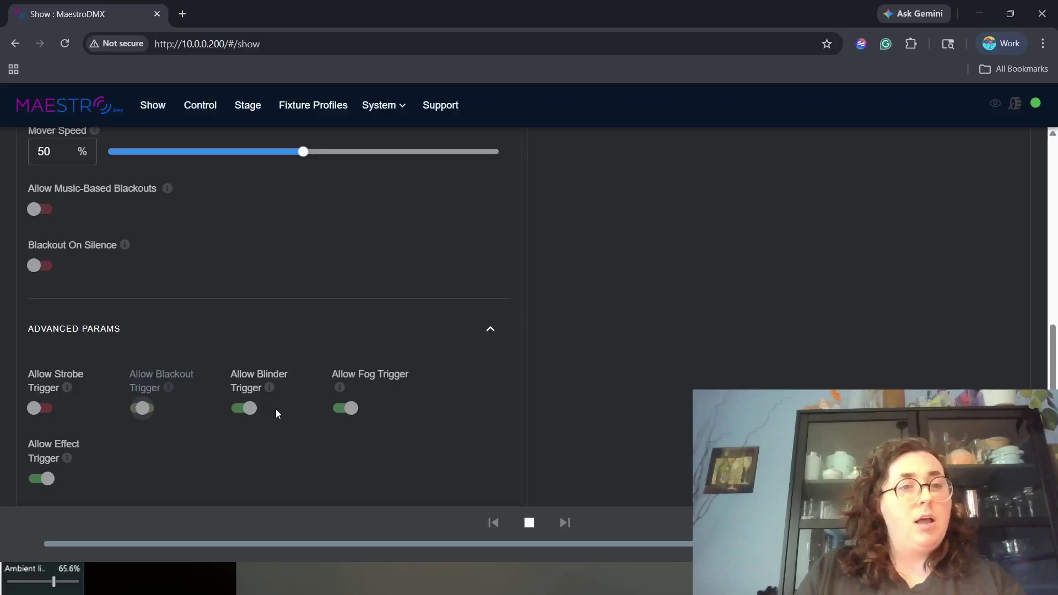
{"action": "left_click", "coordinate": [349, 410]}
{"action": "left_click", "coordinate": [41, 478]}
{"action": "scroll", "coordinate": [222, 280], "scroll_direction": "down", "scroll_amount": 3}
Step: Turn off the strobe, blackout, fog and effect triggers for the LED Pars group, leaving the blinder trigger allowed
{"action": "scroll", "coordinate": [214, 289], "scroll_direction": "up", "scroll_amount": 6}
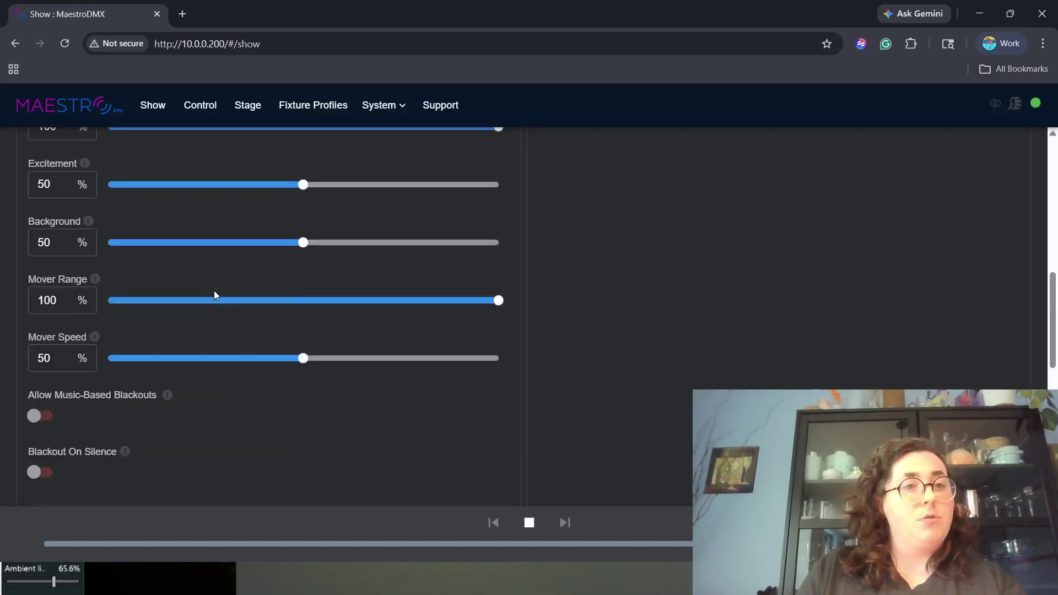
{"action": "scroll", "coordinate": [214, 295], "scroll_direction": "up", "scroll_amount": 6}
{"action": "left_click", "coordinate": [94, 144]}
{"action": "scroll", "coordinate": [122, 272], "scroll_direction": "down", "scroll_amount": 5}
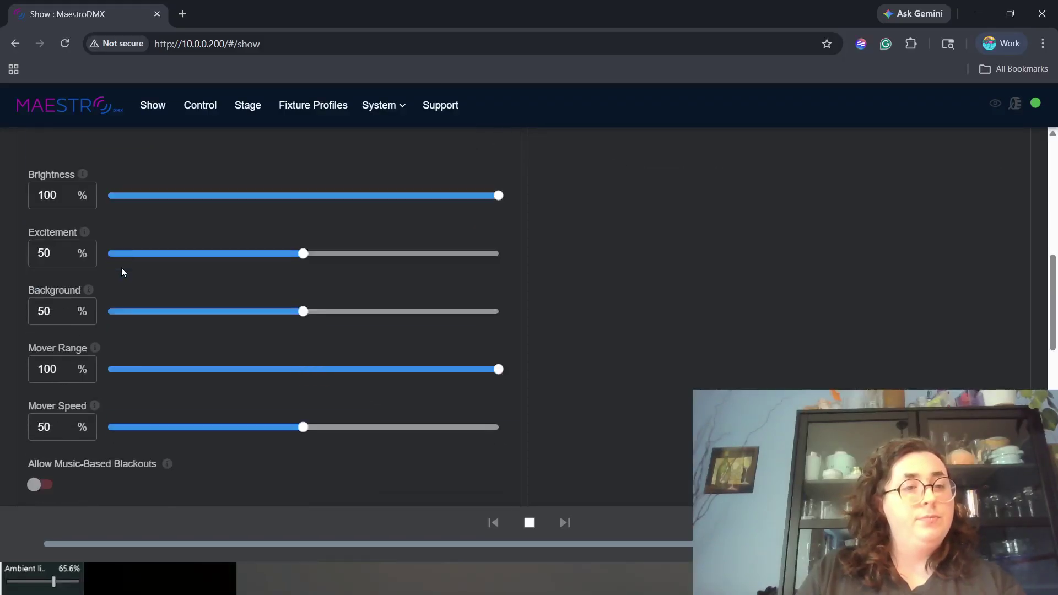
{"action": "scroll", "coordinate": [121, 269], "scroll_direction": "down", "scroll_amount": 5}
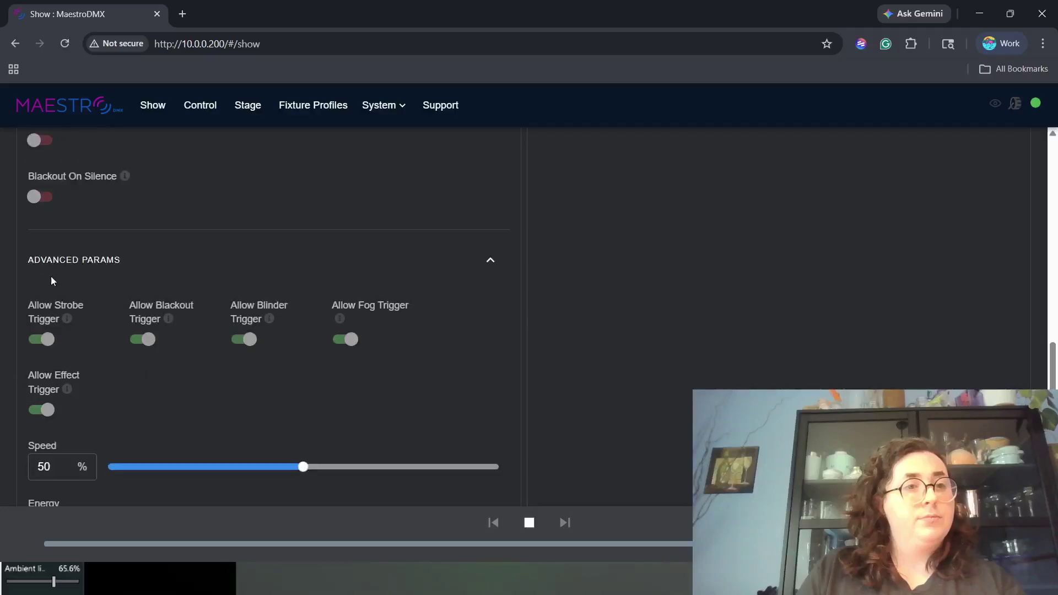
{"action": "left_click", "coordinate": [40, 342]}
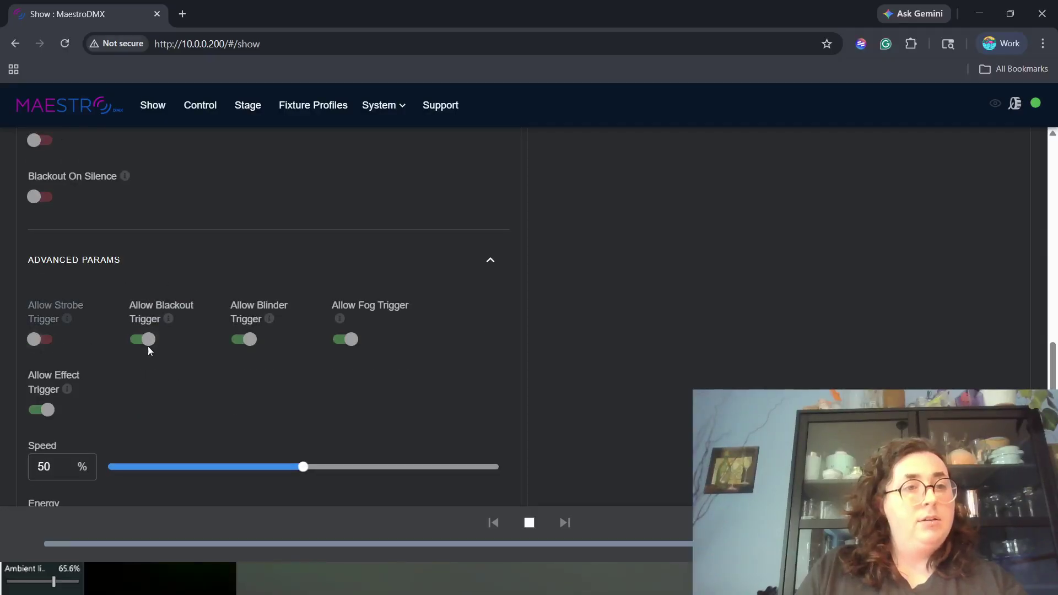
{"action": "left_click", "coordinate": [340, 350]}
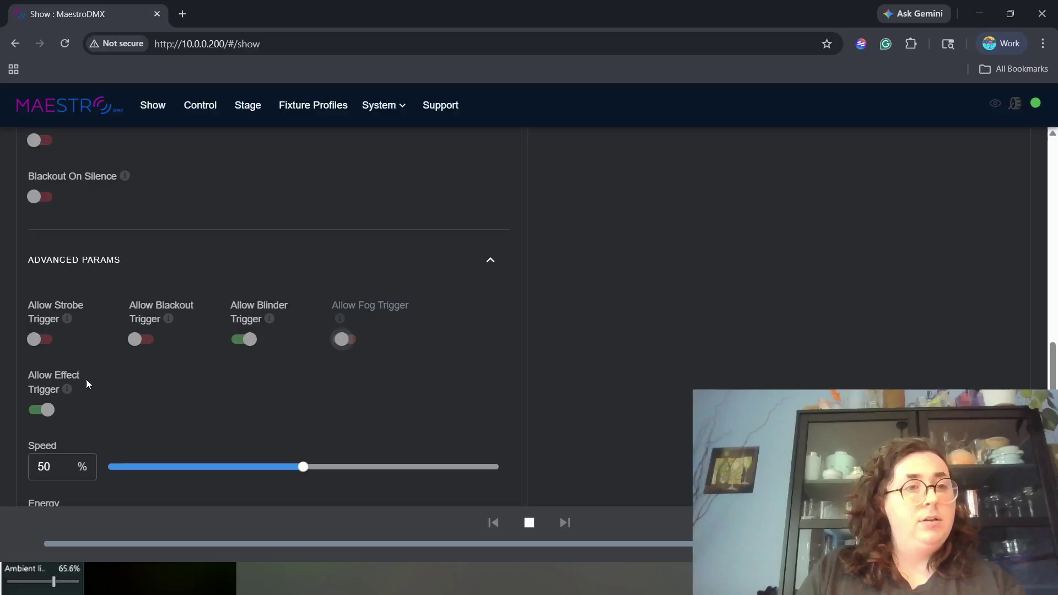
{"action": "left_click", "coordinate": [44, 411]}
Step: Save the current look as a cue in the show and rename it "chill green cue"
{"action": "scroll", "coordinate": [272, 408], "scroll_direction": "up", "scroll_amount": 4}
{"action": "scroll", "coordinate": [272, 409], "scroll_direction": "up", "scroll_amount": 10}
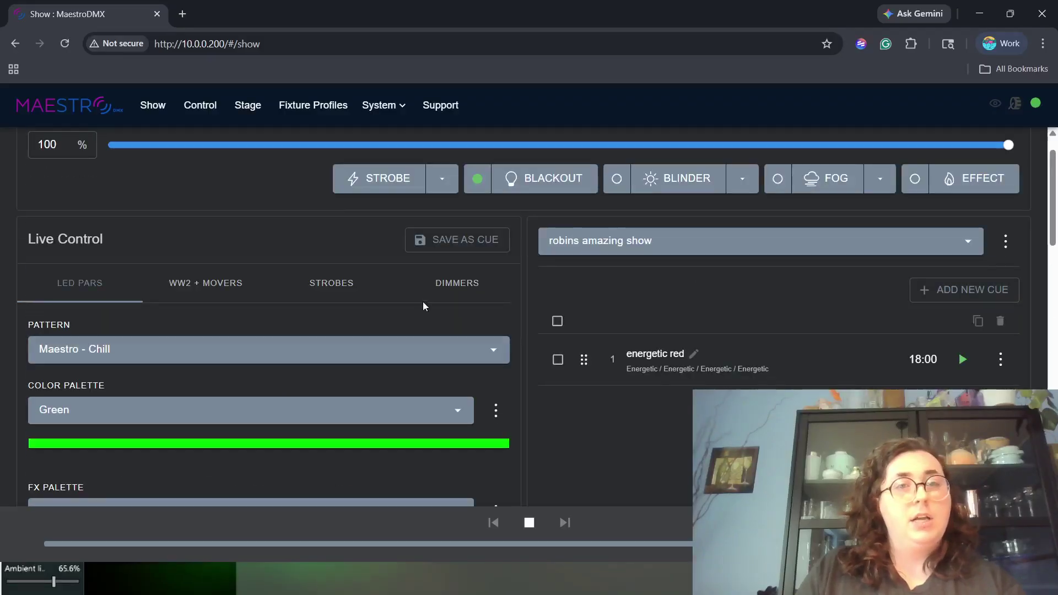
{"action": "left_click", "coordinate": [429, 239]}
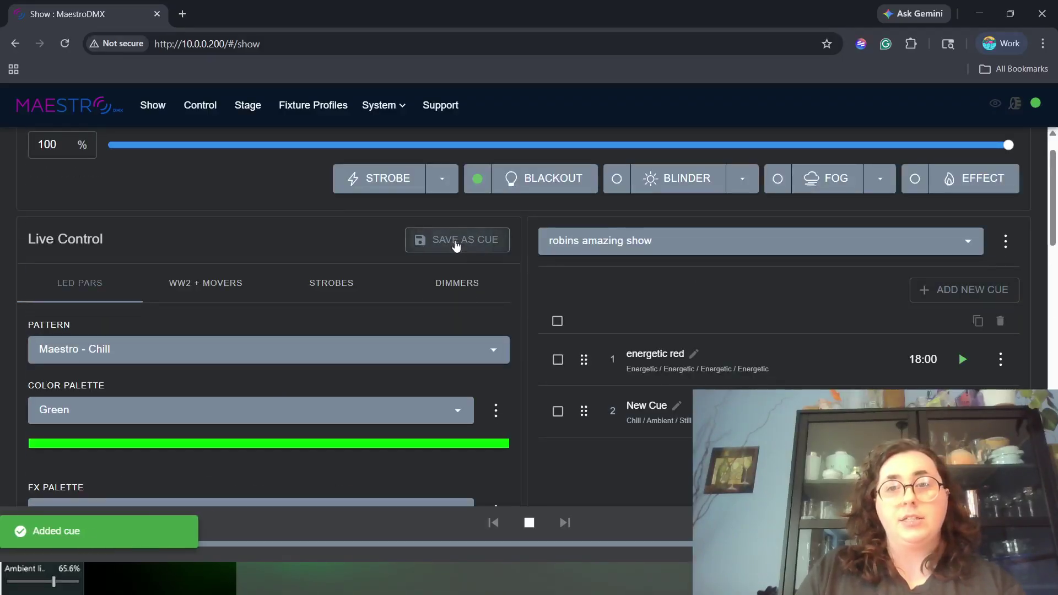
{"action": "left_click", "coordinate": [681, 410]}
{"action": "key", "text": "BackSpace"}
{"action": "key", "text": "BackSpace"}
{"action": "key", "text": "BackSpace"}
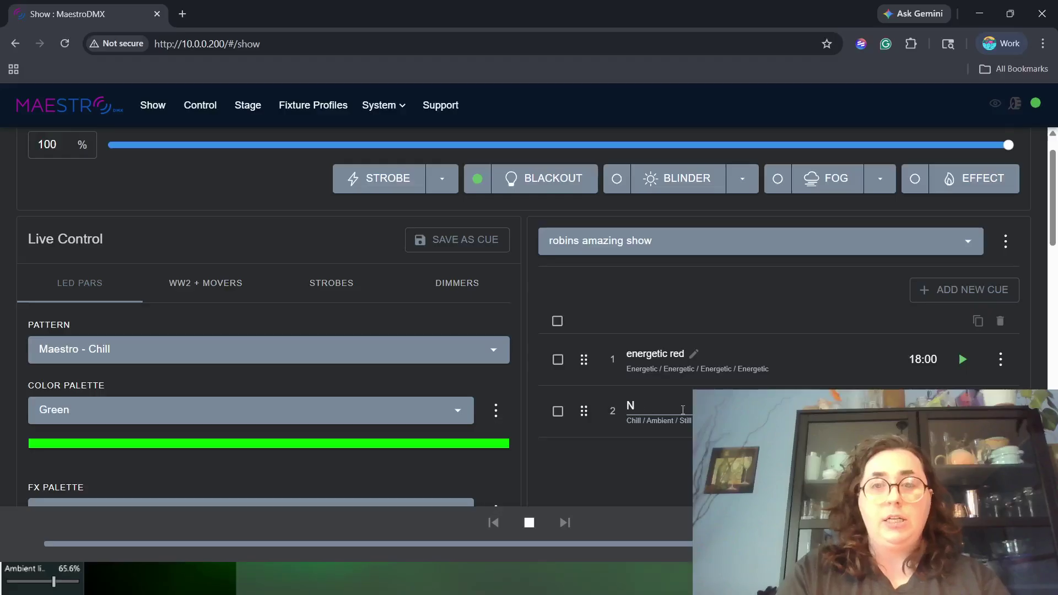
{"action": "key", "text": "BackSpace"}
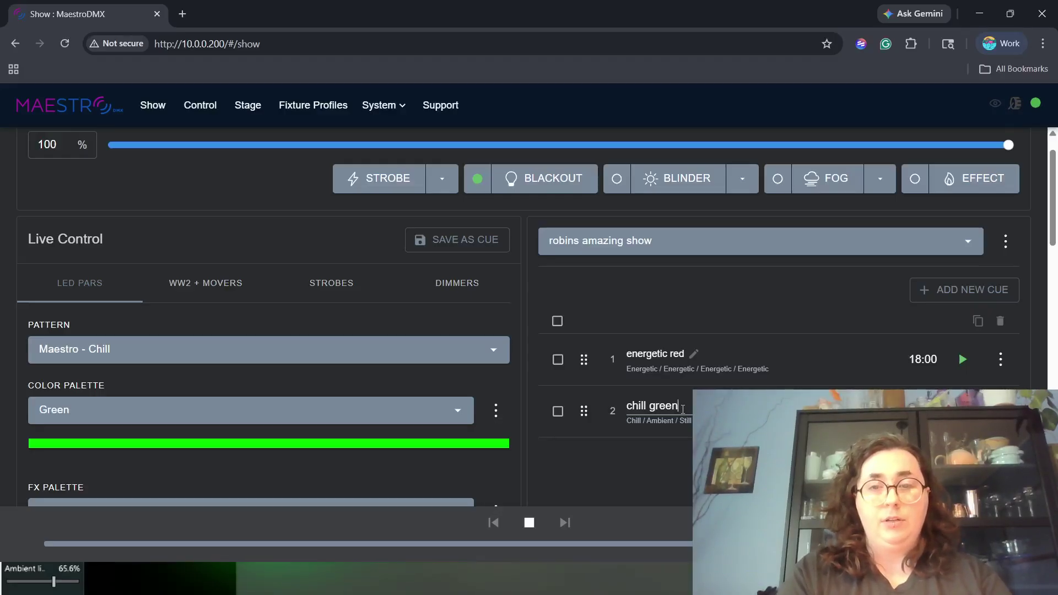
{"action": "type", "text": "chill green cue"}
{"action": "key", "text": "Return"}
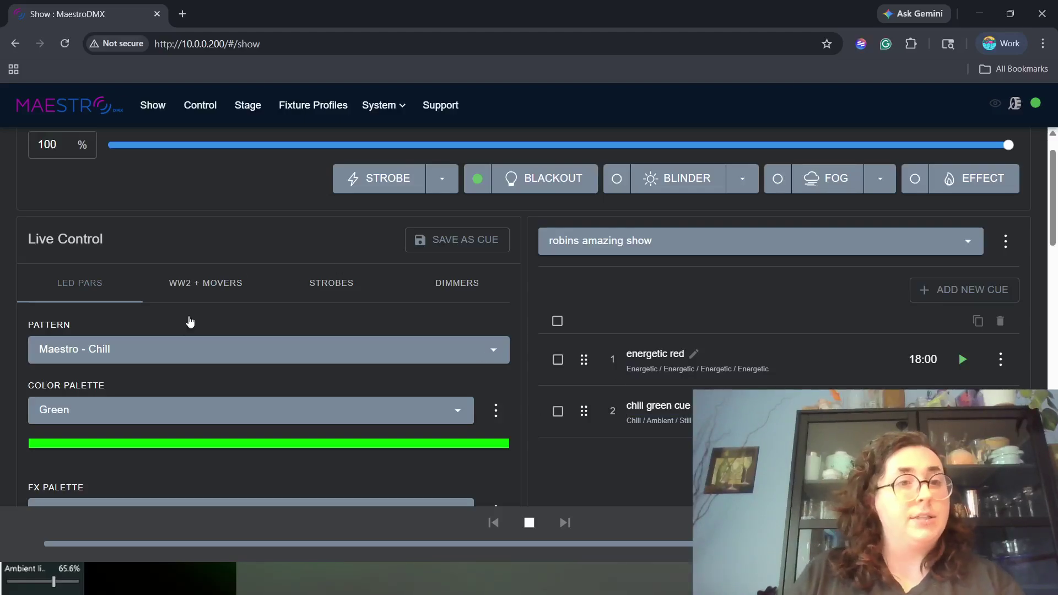
Step: Look through the available patterns and set the LED Pars group's pattern to Chase from the core patterns
{"action": "left_click", "coordinate": [195, 358]}
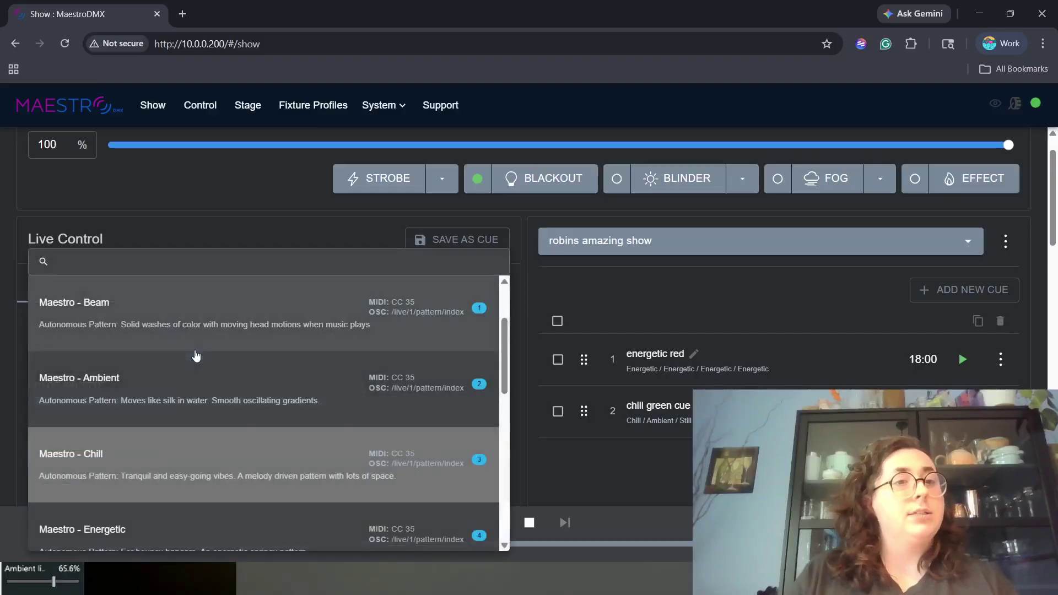
{"action": "scroll", "coordinate": [172, 428], "scroll_direction": "up", "scroll_amount": 2}
{"action": "scroll", "coordinate": [189, 442], "scroll_direction": "down", "scroll_amount": 5}
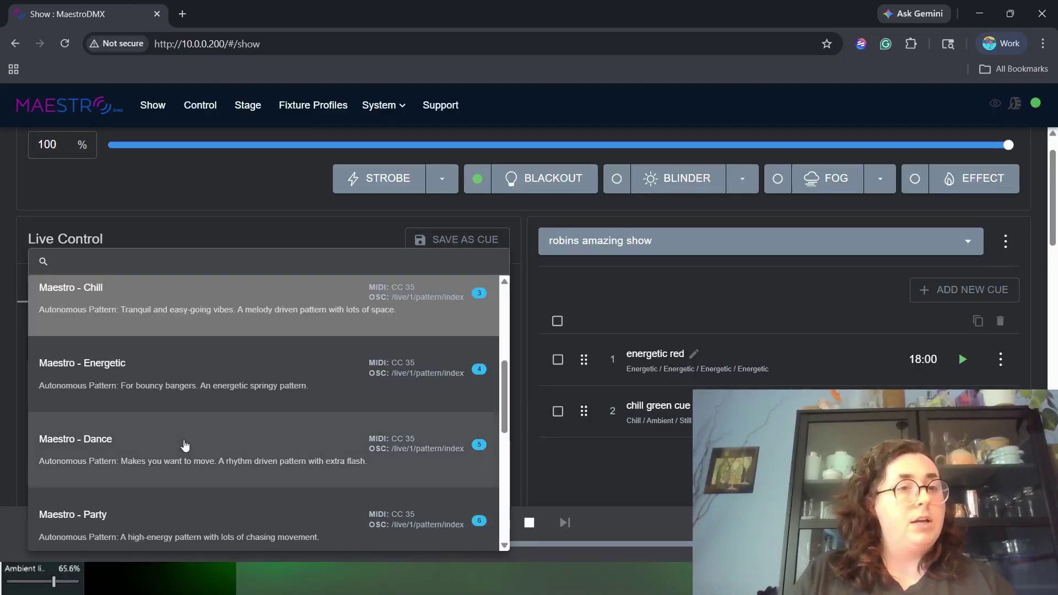
{"action": "scroll", "coordinate": [183, 441], "scroll_direction": "down", "scroll_amount": 5}
{"action": "scroll", "coordinate": [220, 438], "scroll_direction": "up", "scroll_amount": 1}
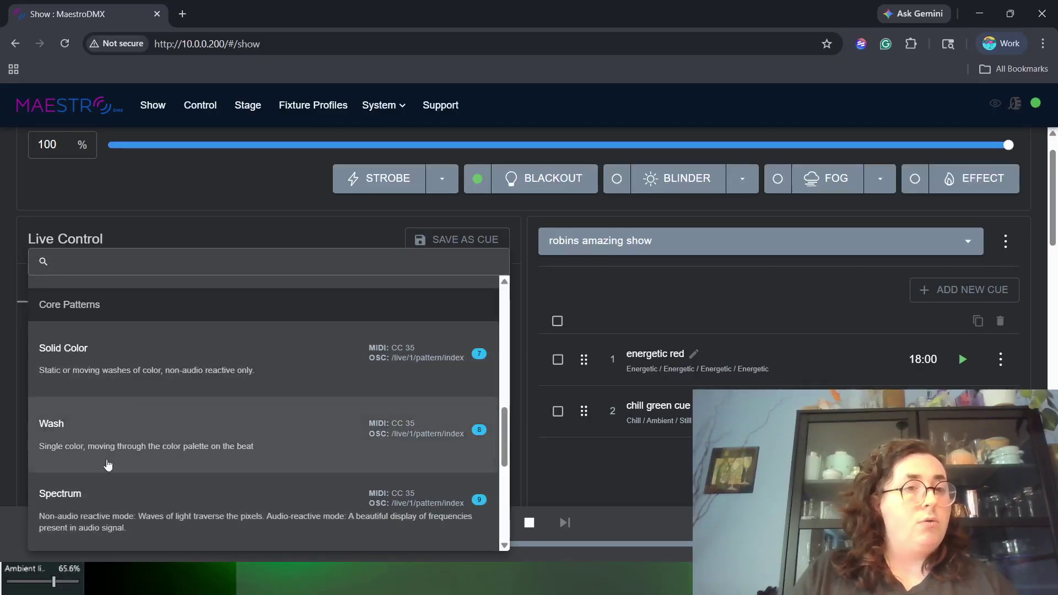
{"action": "scroll", "coordinate": [108, 466], "scroll_direction": "down", "scroll_amount": 3}
{"action": "scroll", "coordinate": [161, 395], "scroll_direction": "down", "scroll_amount": 1}
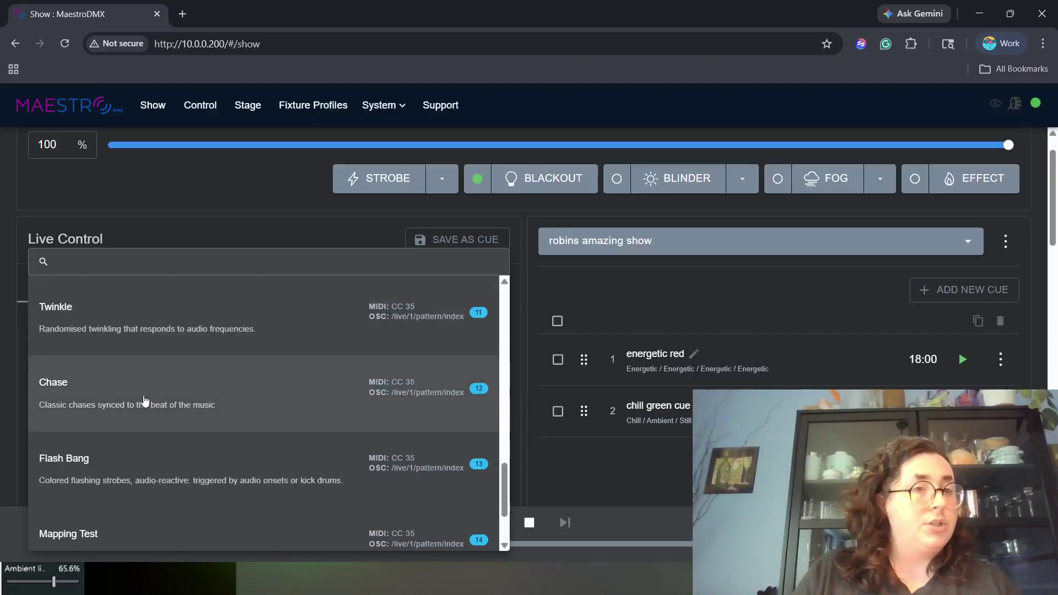
{"action": "left_click", "coordinate": [132, 397]}
Step: Review the Chase pattern's parameters for the LED Pars group and choose the Forward shape
{"action": "scroll", "coordinate": [187, 420], "scroll_direction": "down", "scroll_amount": 3}
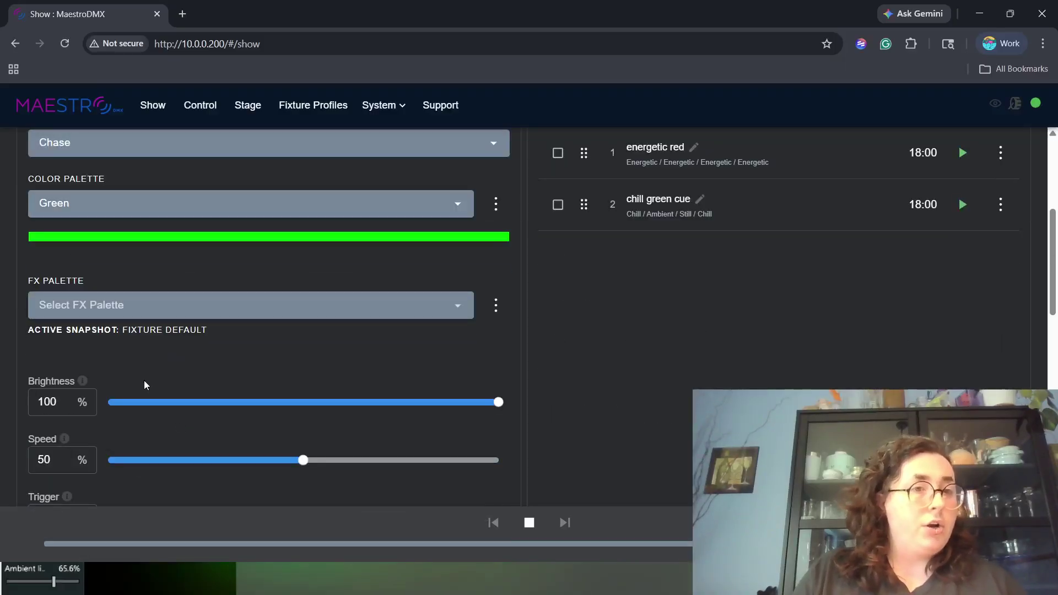
{"action": "scroll", "coordinate": [144, 380], "scroll_direction": "down", "scroll_amount": 2}
{"action": "scroll", "coordinate": [137, 348], "scroll_direction": "down", "scroll_amount": 5}
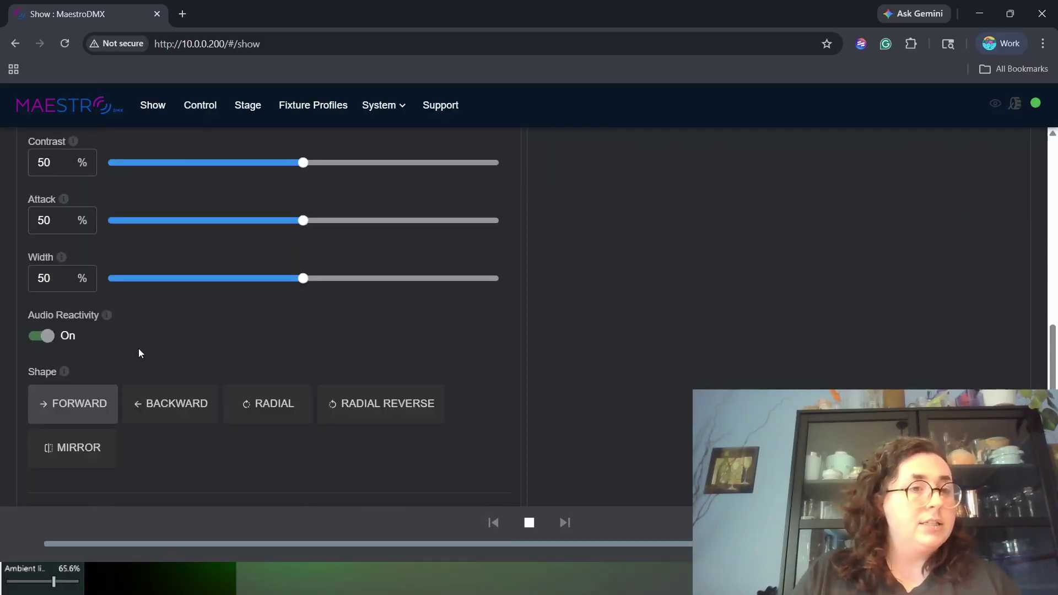
{"action": "scroll", "coordinate": [197, 429], "scroll_direction": "down", "scroll_amount": 4}
{"action": "scroll", "coordinate": [169, 345], "scroll_direction": "up", "scroll_amount": 4}
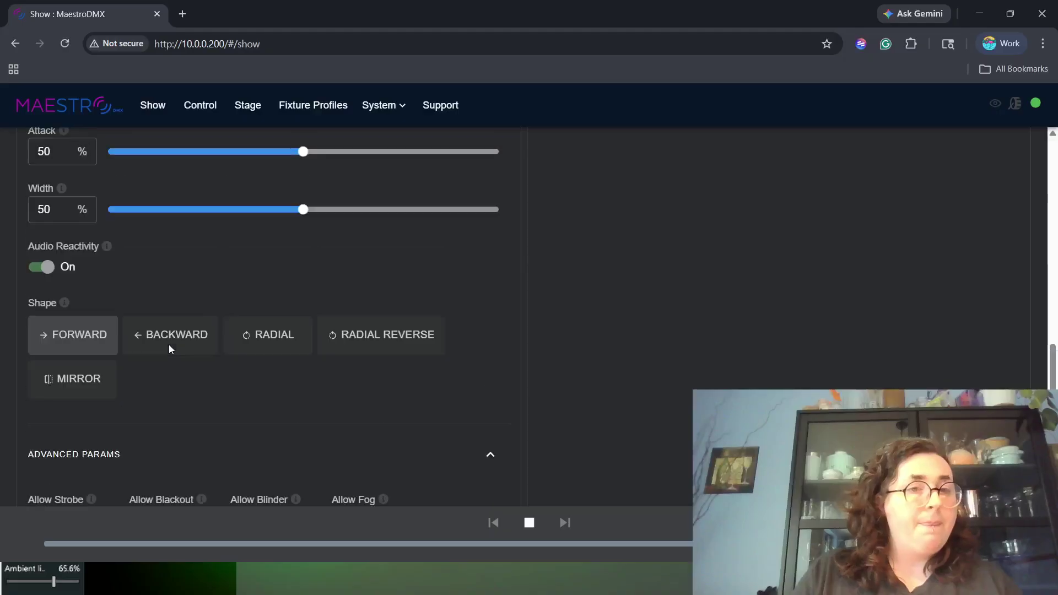
{"action": "left_click", "coordinate": [84, 338]}
Step: Find the blue palettes and set the LED Pars group's color palette to the individual palette Blue
{"action": "scroll", "coordinate": [136, 341], "scroll_direction": "up", "scroll_amount": 7}
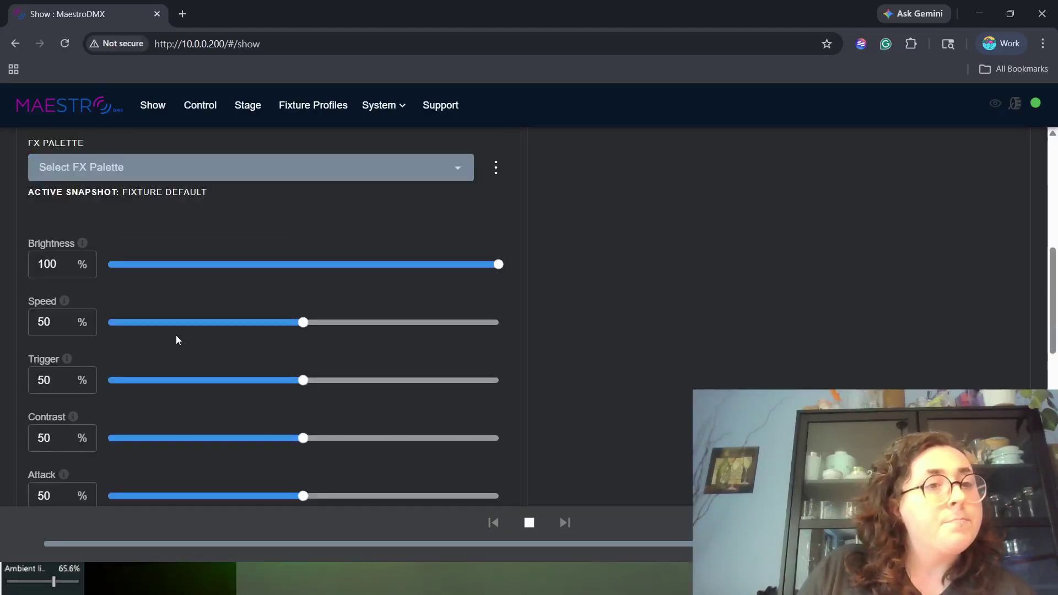
{"action": "left_click", "coordinate": [177, 452]}
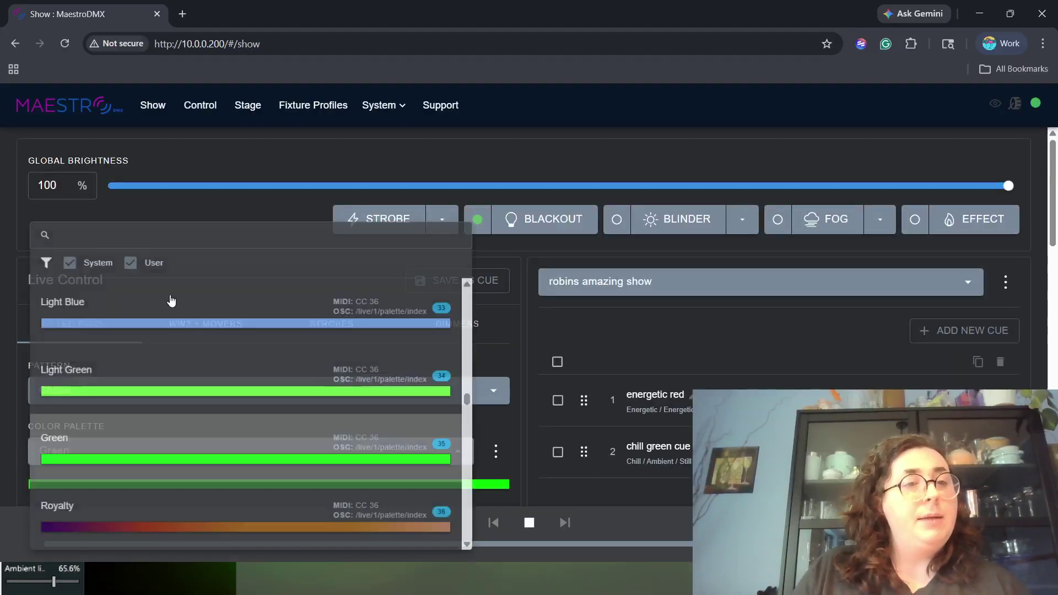
{"action": "type", "text": "blue"}
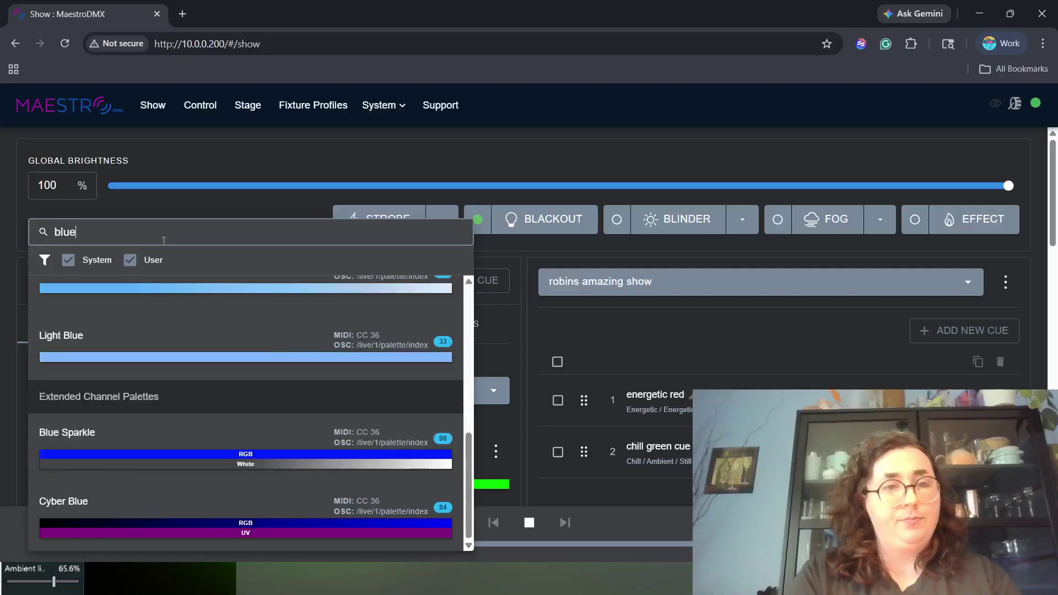
{"action": "scroll", "coordinate": [165, 352], "scroll_direction": "up", "scroll_amount": 5}
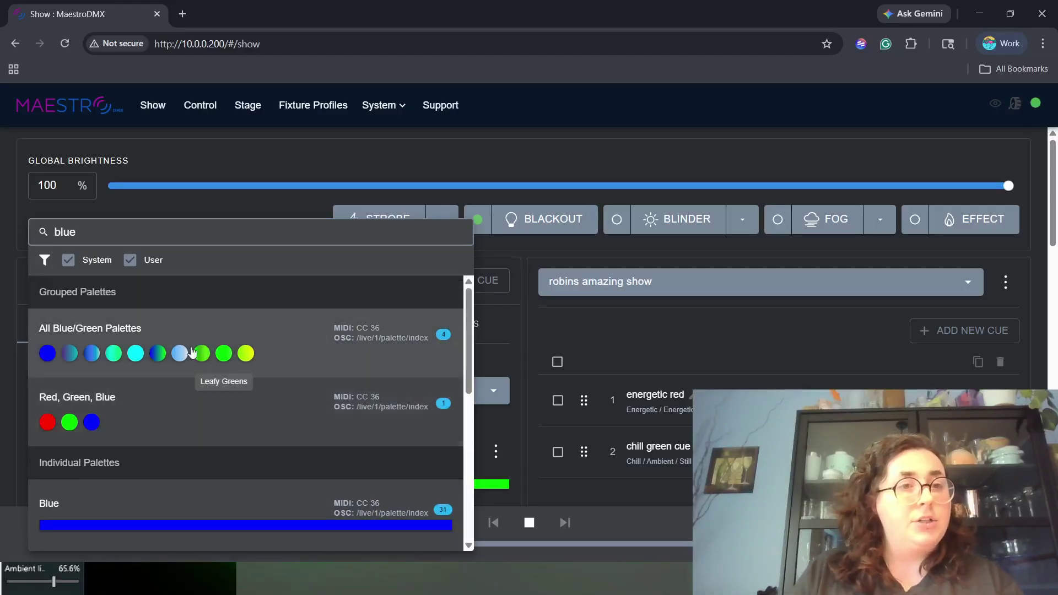
{"action": "left_click", "coordinate": [189, 521]}
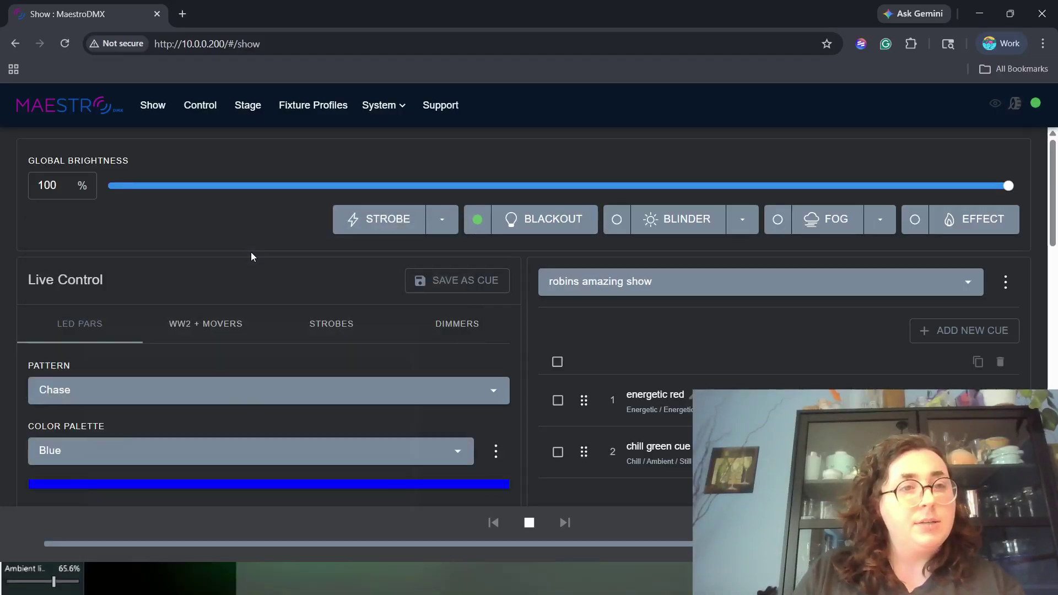
Step: Set the WW2 + Movers group's pattern to Chase from the core patterns
{"action": "left_click", "coordinate": [212, 337]}
{"action": "left_click", "coordinate": [127, 389]}
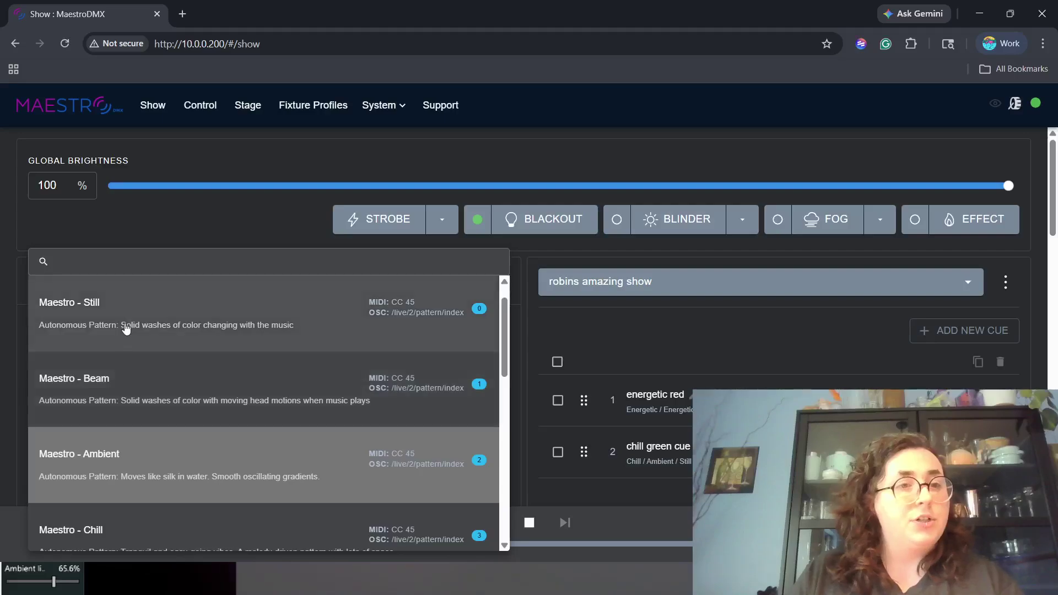
{"action": "scroll", "coordinate": [128, 374], "scroll_direction": "down", "scroll_amount": 4}
{"action": "scroll", "coordinate": [161, 461], "scroll_direction": "down", "scroll_amount": 3}
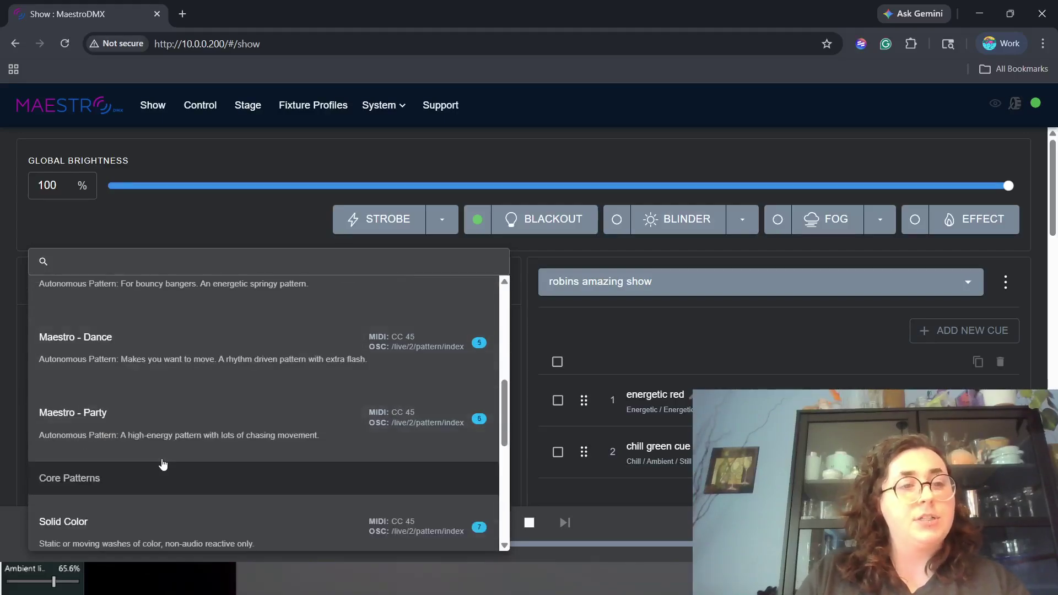
{"action": "scroll", "coordinate": [150, 461], "scroll_direction": "down", "scroll_amount": 3}
{"action": "scroll", "coordinate": [147, 468], "scroll_direction": "down", "scroll_amount": 2}
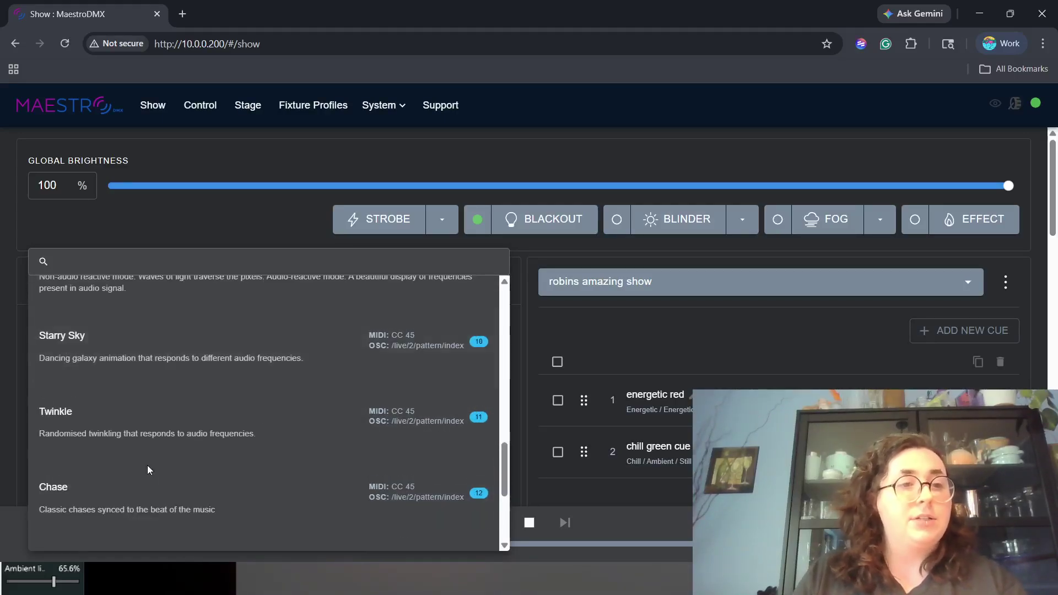
{"action": "left_click", "coordinate": [123, 487]}
Step: Turn off Audio Reactivity for the WW2 + Movers group's Chase pattern and choose the Radial shape
{"action": "scroll", "coordinate": [182, 414], "scroll_direction": "down", "scroll_amount": 4}
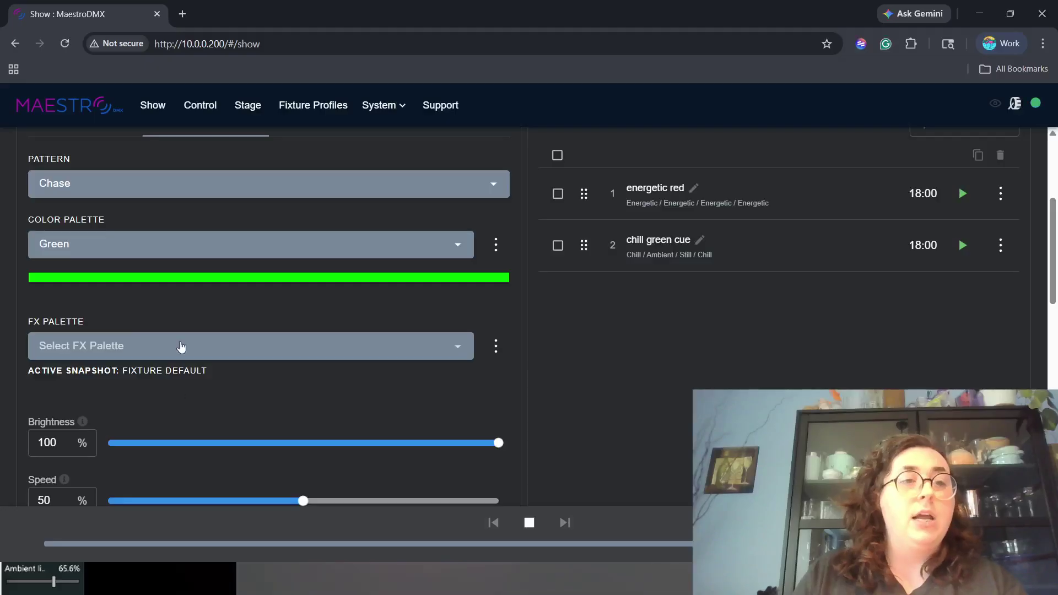
{"action": "scroll", "coordinate": [364, 386], "scroll_direction": "down", "scroll_amount": 5}
{"action": "scroll", "coordinate": [363, 406], "scroll_direction": "down", "scroll_amount": 4}
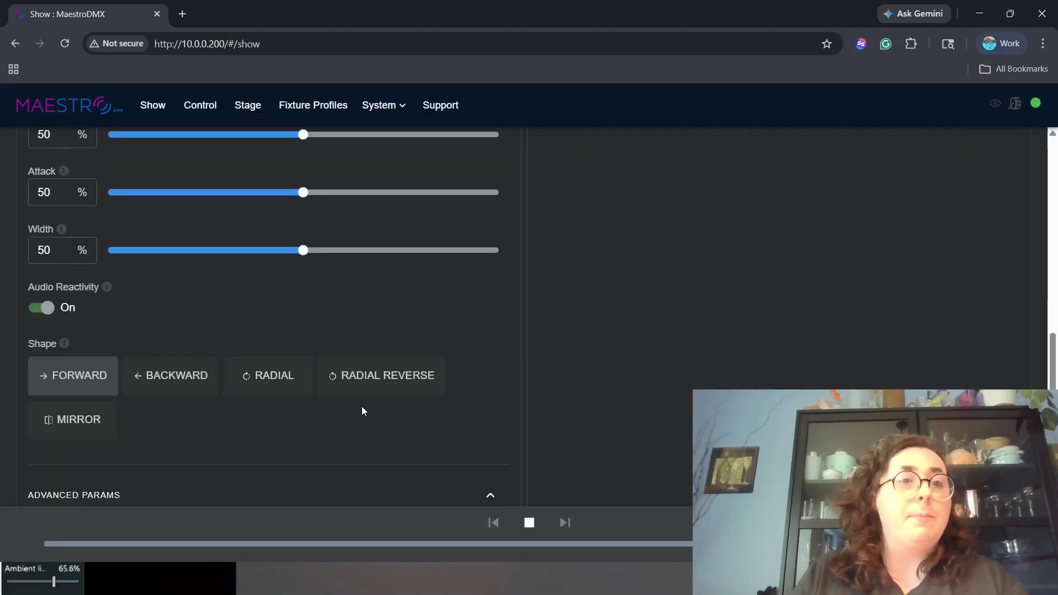
{"action": "scroll", "coordinate": [303, 408], "scroll_direction": "down", "scroll_amount": 3}
{"action": "scroll", "coordinate": [119, 362], "scroll_direction": "down", "scroll_amount": 1}
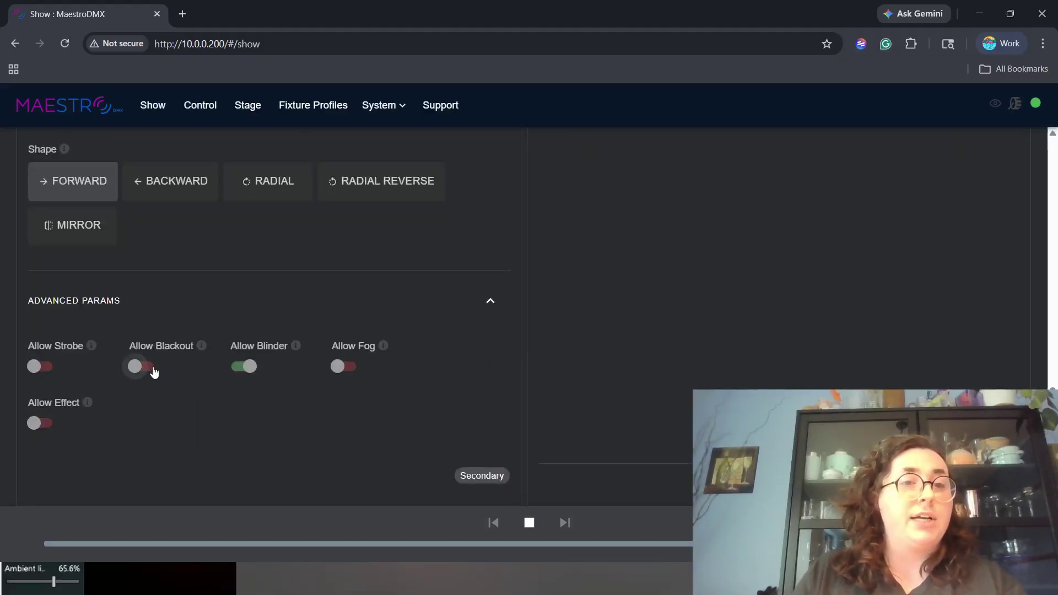
{"action": "scroll", "coordinate": [154, 371], "scroll_direction": "up", "scroll_amount": 3}
{"action": "left_click", "coordinate": [42, 251]}
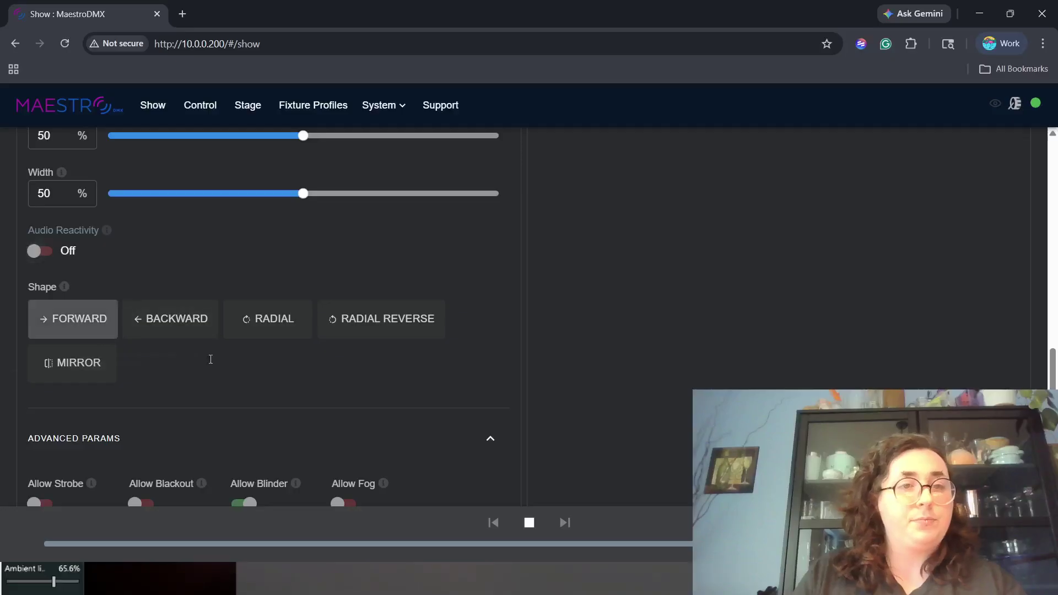
{"action": "left_click", "coordinate": [259, 320]}
{"action": "scroll", "coordinate": [306, 272], "scroll_direction": "up", "scroll_amount": 10}
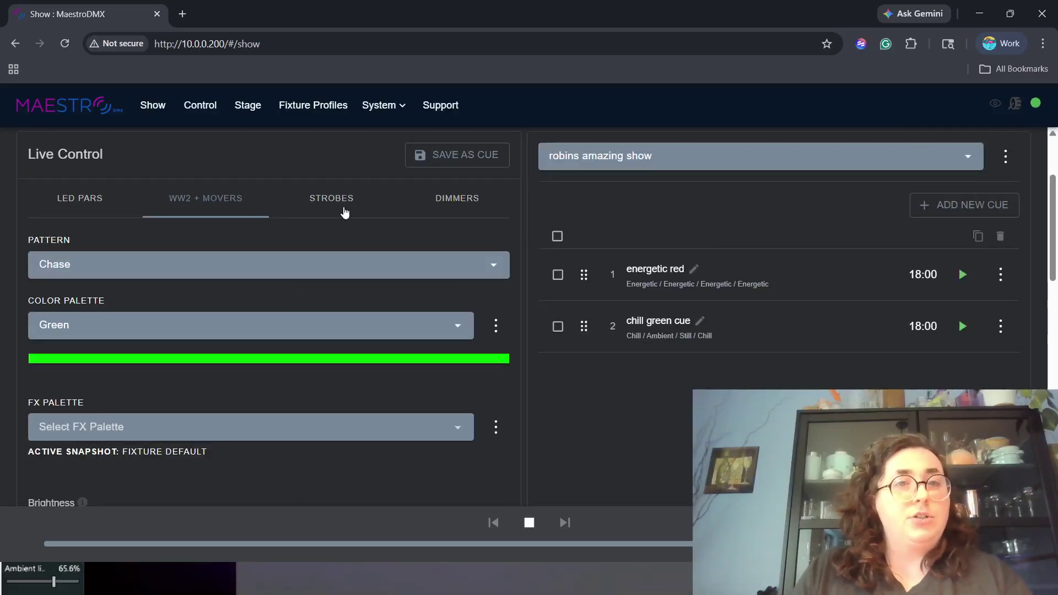
Step: Check the pattern options for the Strobes group and keep Maestro - Still selected
{"action": "left_click", "coordinate": [318, 214]}
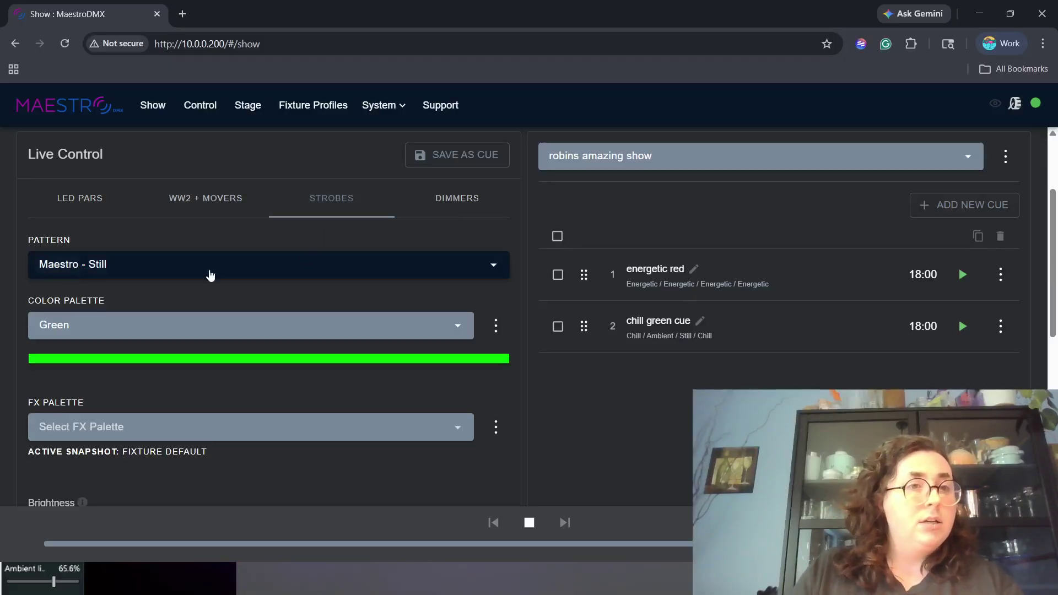
{"action": "left_click", "coordinate": [69, 265]}
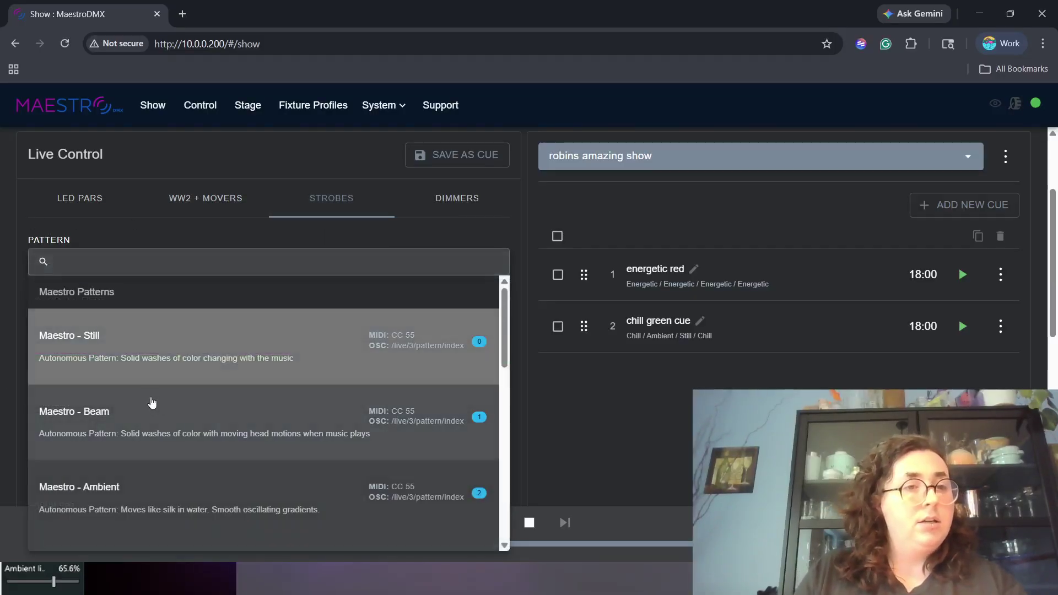
{"action": "left_click", "coordinate": [165, 371]}
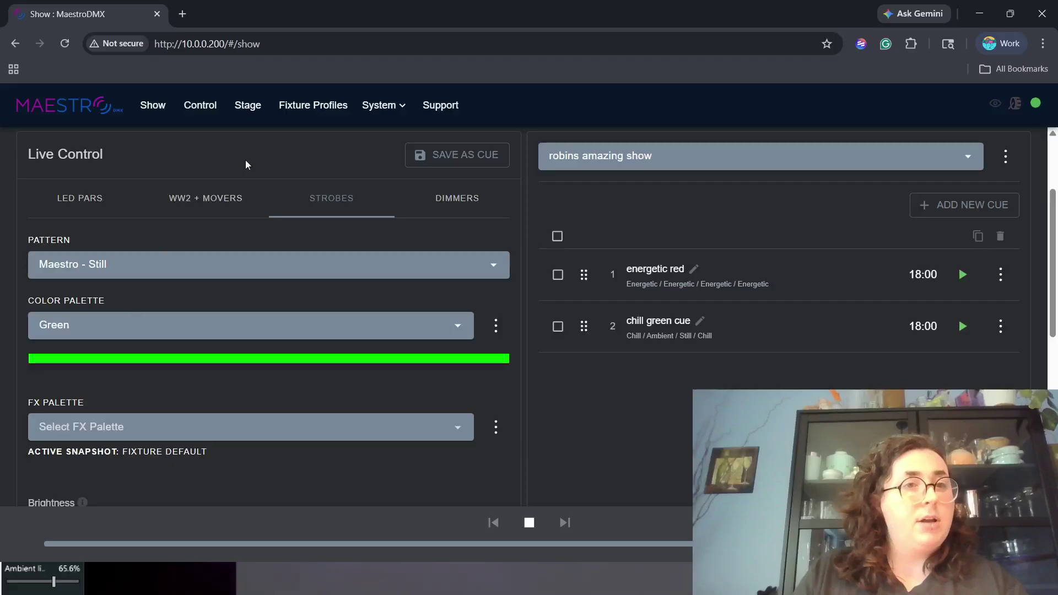
Step: Set the WW2 + Movers group's brightness to 0% and check the Strobes group's brightness setting
{"action": "left_click", "coordinate": [207, 200]}
{"action": "scroll", "coordinate": [141, 240], "scroll_direction": "down", "scroll_amount": 3}
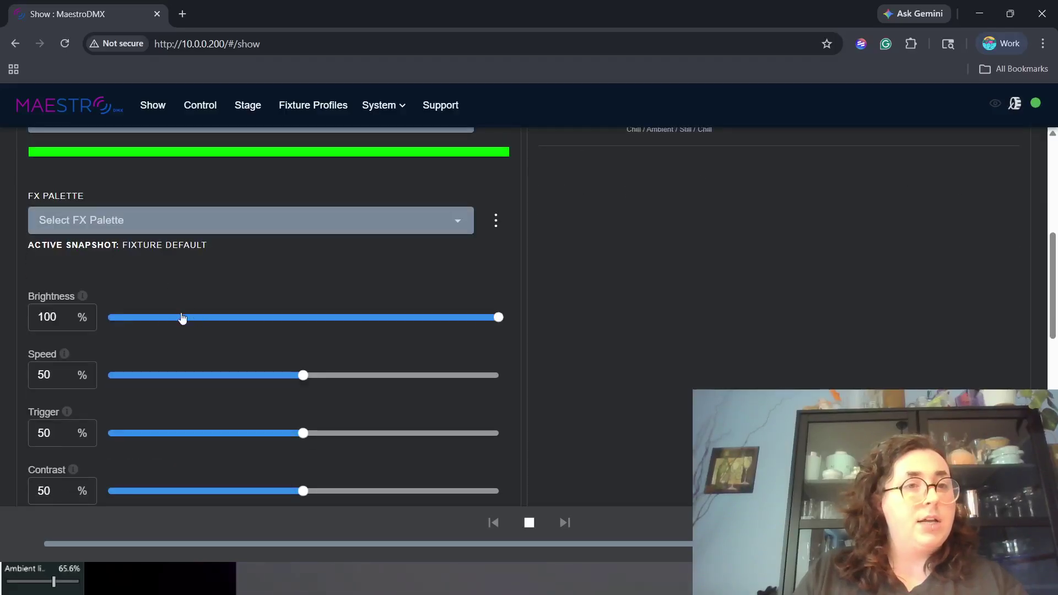
{"action": "left_click_drag", "start_coordinate": [182, 318], "coordinate": [134, 318]}
{"action": "scroll", "coordinate": [220, 267], "scroll_direction": "up", "scroll_amount": 5}
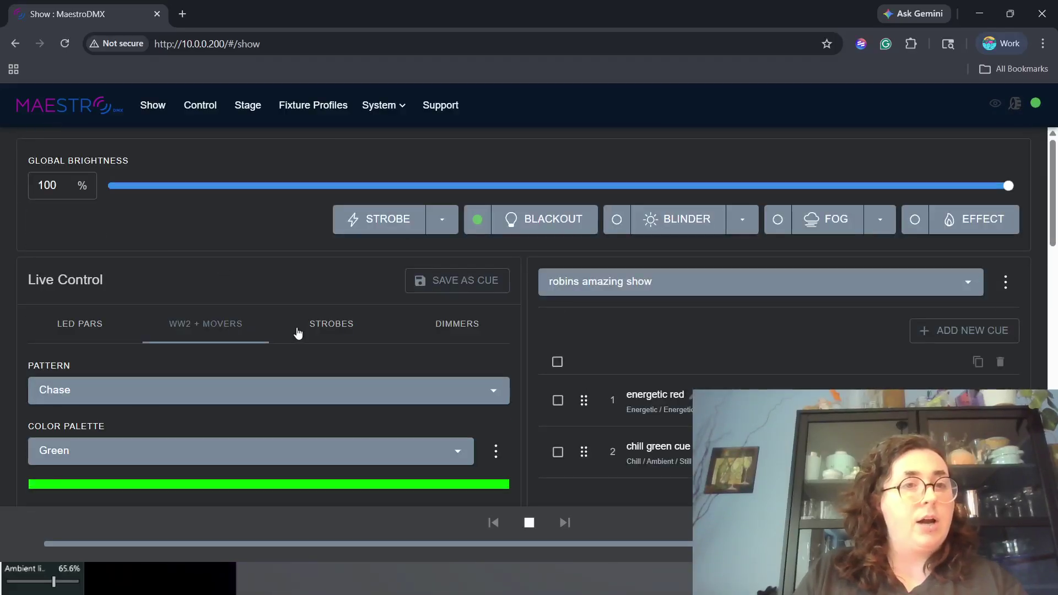
{"action": "scroll", "coordinate": [209, 374], "scroll_direction": "down", "scroll_amount": 4}
{"action": "left_click_drag", "start_coordinate": [135, 441], "coordinate": [106, 441]}
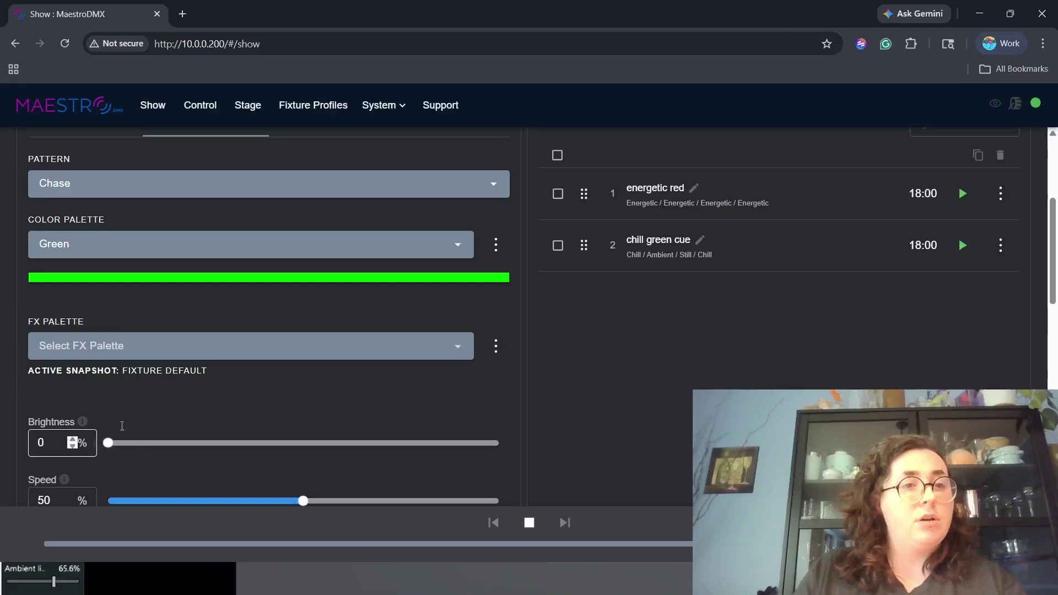
{"action": "scroll", "coordinate": [246, 348], "scroll_direction": "up", "scroll_amount": 4}
{"action": "left_click", "coordinate": [331, 324]}
{"action": "scroll", "coordinate": [138, 446], "scroll_direction": "down", "scroll_amount": 5}
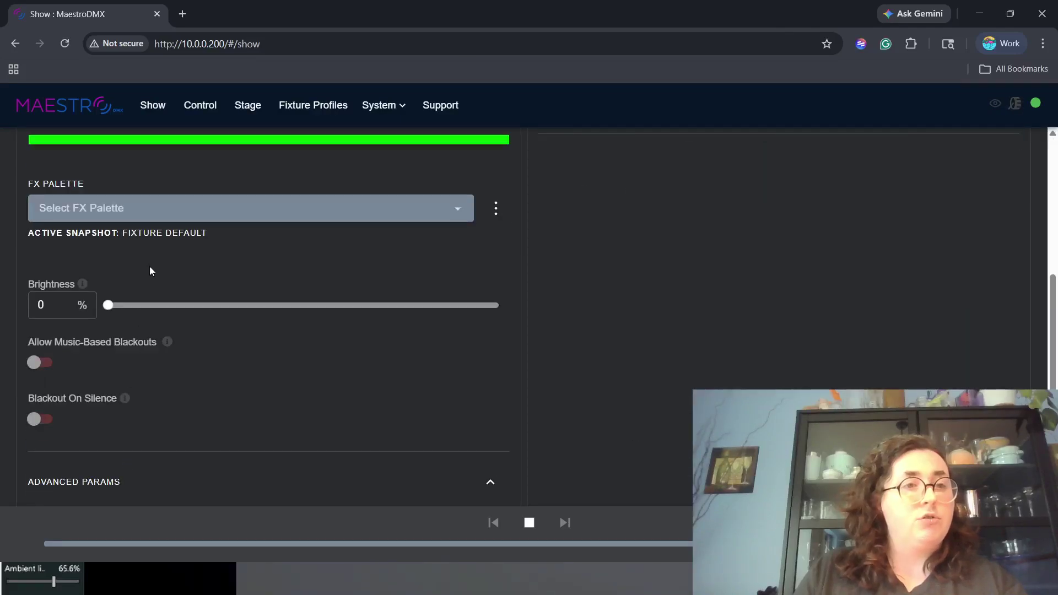
Step: Set the Dimmers group's pattern to Chase from the core patterns
{"action": "scroll", "coordinate": [182, 293], "scroll_direction": "up", "scroll_amount": 5}
{"action": "left_click", "coordinate": [457, 324]}
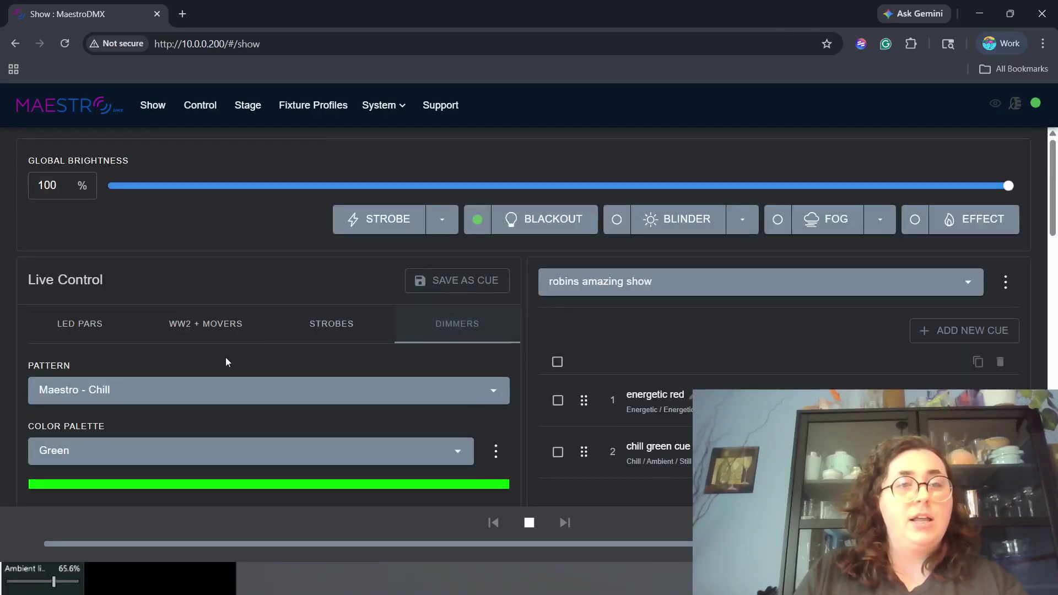
{"action": "left_click", "coordinate": [122, 397]}
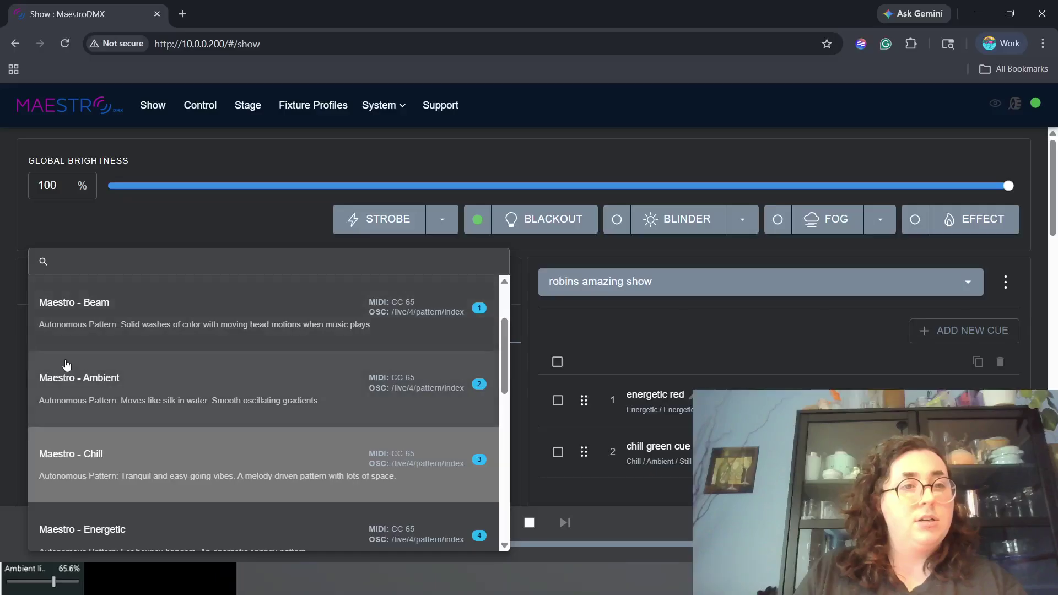
{"action": "scroll", "coordinate": [98, 381], "scroll_direction": "down", "scroll_amount": 5}
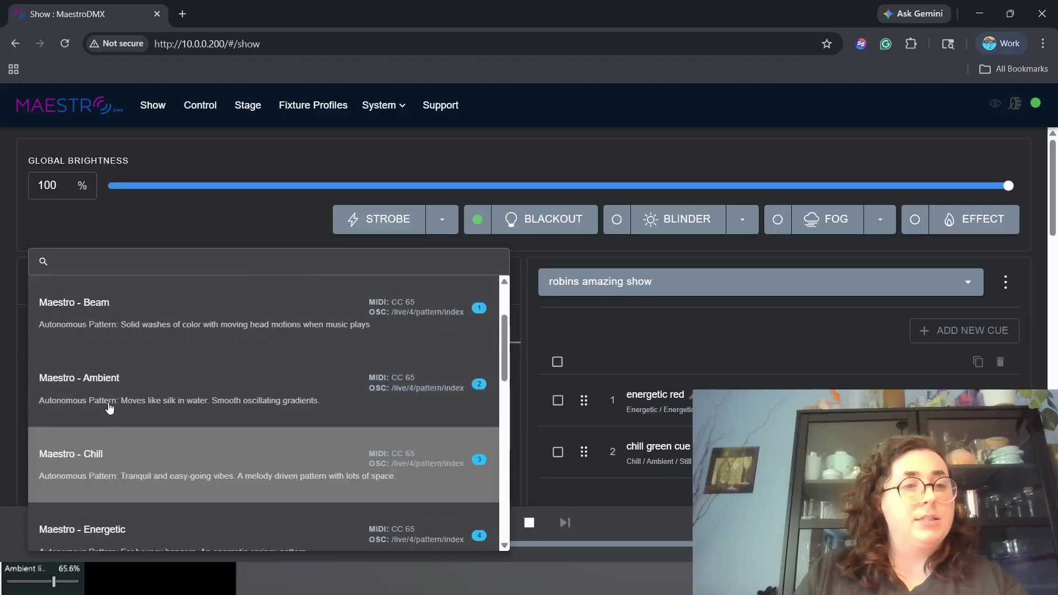
{"action": "scroll", "coordinate": [108, 404], "scroll_direction": "down", "scroll_amount": 8}
{"action": "scroll", "coordinate": [109, 408], "scroll_direction": "down", "scroll_amount": 6}
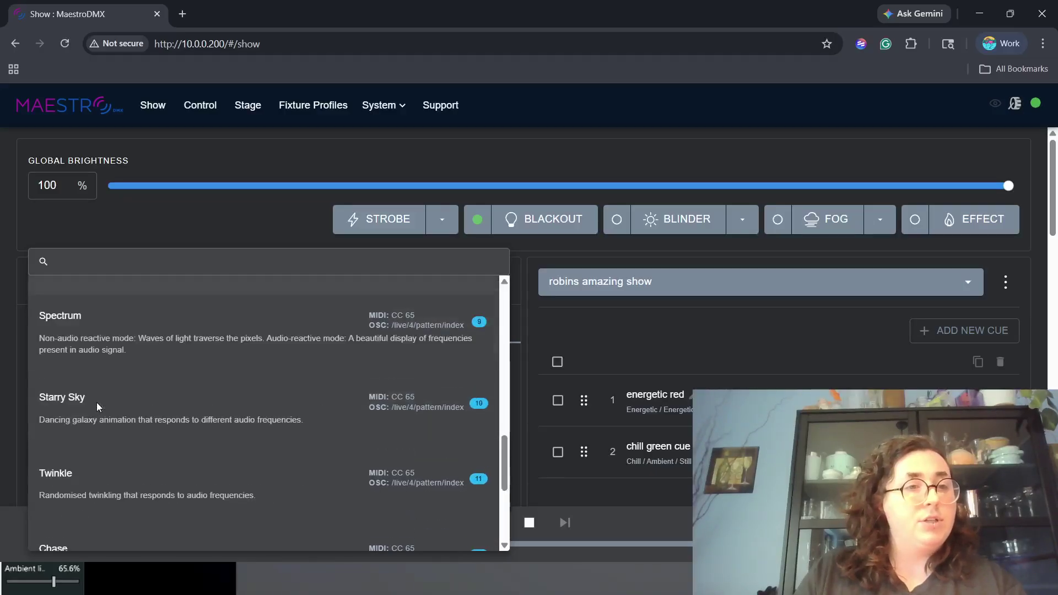
{"action": "left_click", "coordinate": [77, 357]}
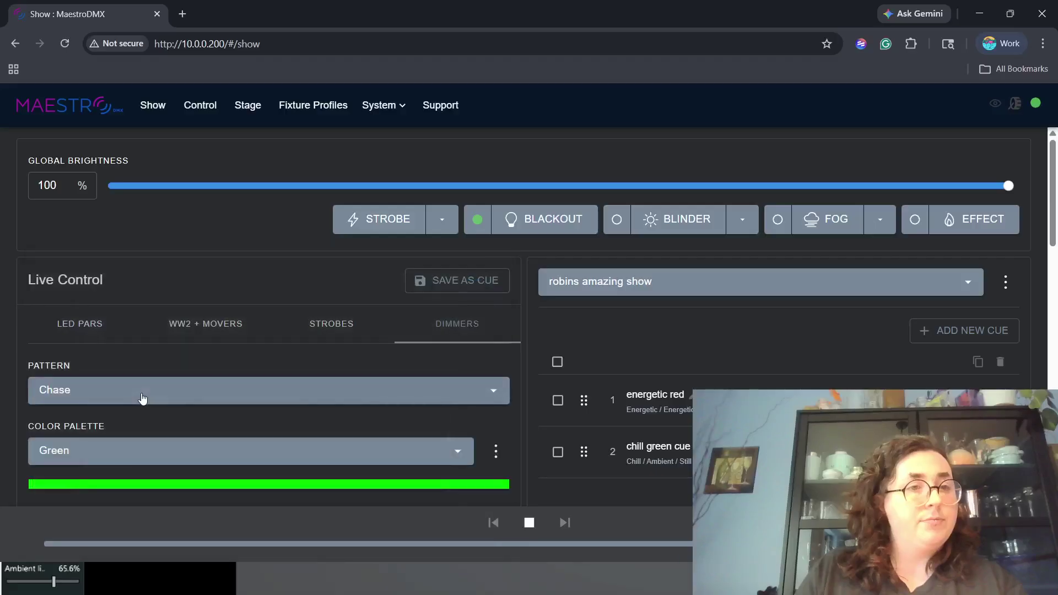
Step: Raise the Dimmers group's brightness to 100% and review its shape and trigger settings
{"action": "scroll", "coordinate": [142, 393], "scroll_direction": "down", "scroll_amount": 5}
{"action": "left_click_drag", "start_coordinate": [113, 374], "coordinate": [501, 378]}
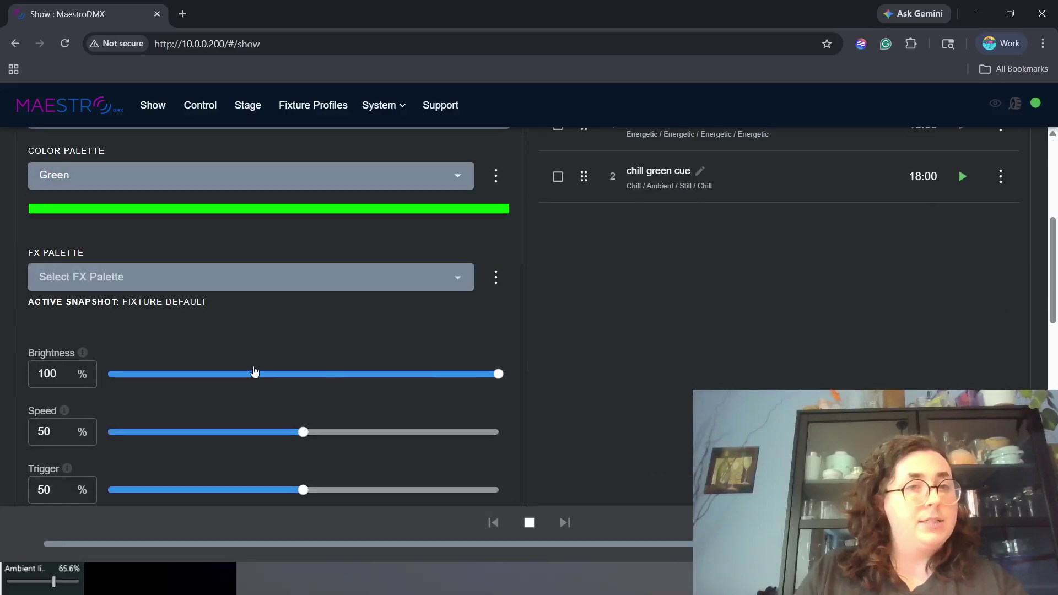
{"action": "scroll", "coordinate": [254, 352], "scroll_direction": "up", "scroll_amount": 5}
{"action": "scroll", "coordinate": [117, 395], "scroll_direction": "down", "scroll_amount": 14}
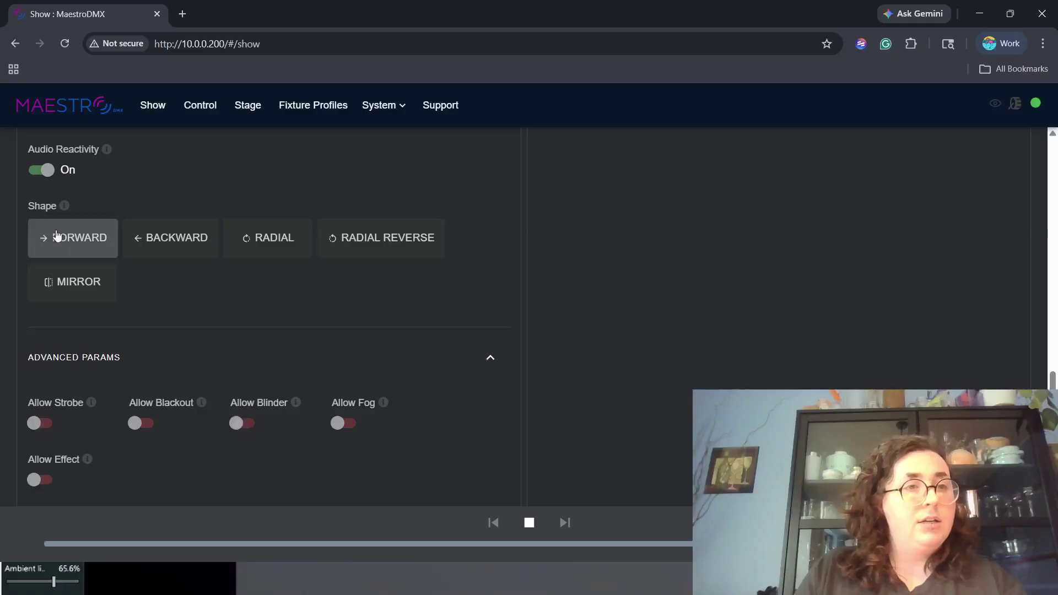
{"action": "scroll", "coordinate": [260, 241], "scroll_direction": "up", "scroll_amount": 5}
{"action": "scroll", "coordinate": [260, 240], "scroll_direction": "up", "scroll_amount": 5}
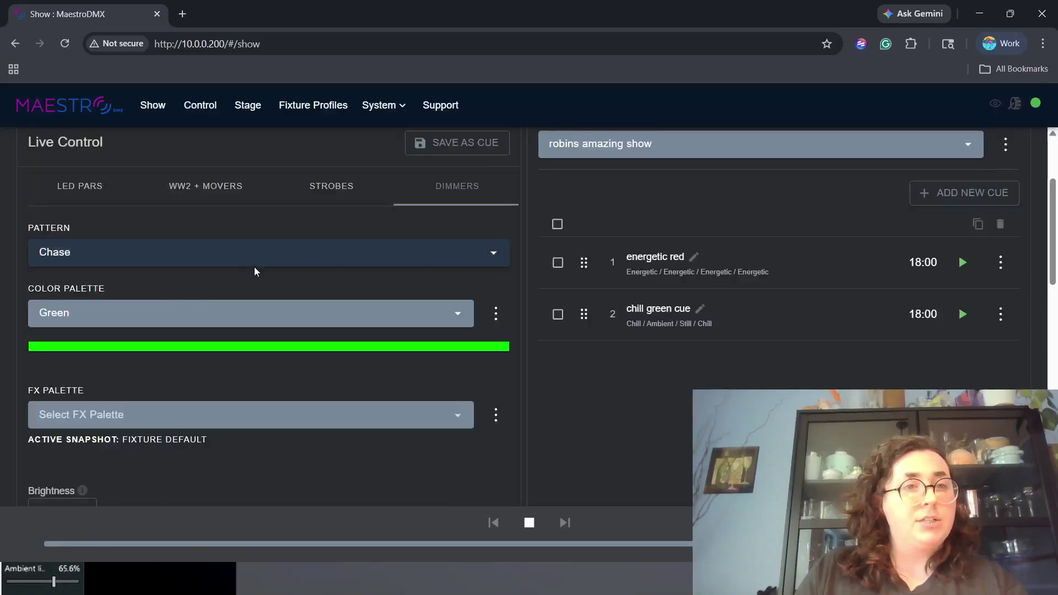
Step: Find the blue palettes and set the Dimmers group's color palette to the individual palette Blue
{"action": "left_click", "coordinate": [130, 319]}
{"action": "left_click", "coordinate": [147, 237]}
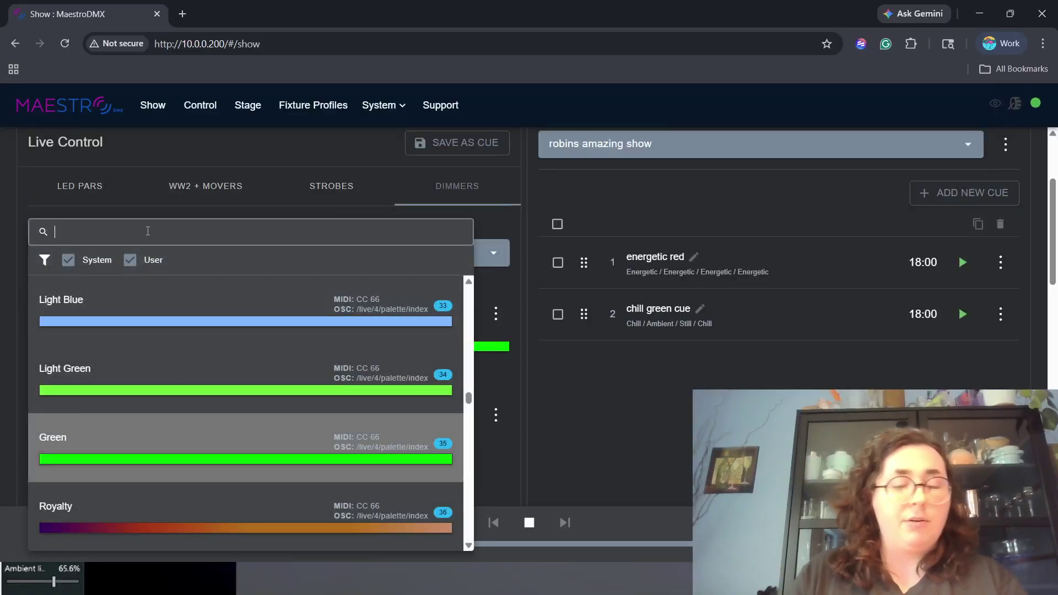
{"action": "type", "text": "blue"}
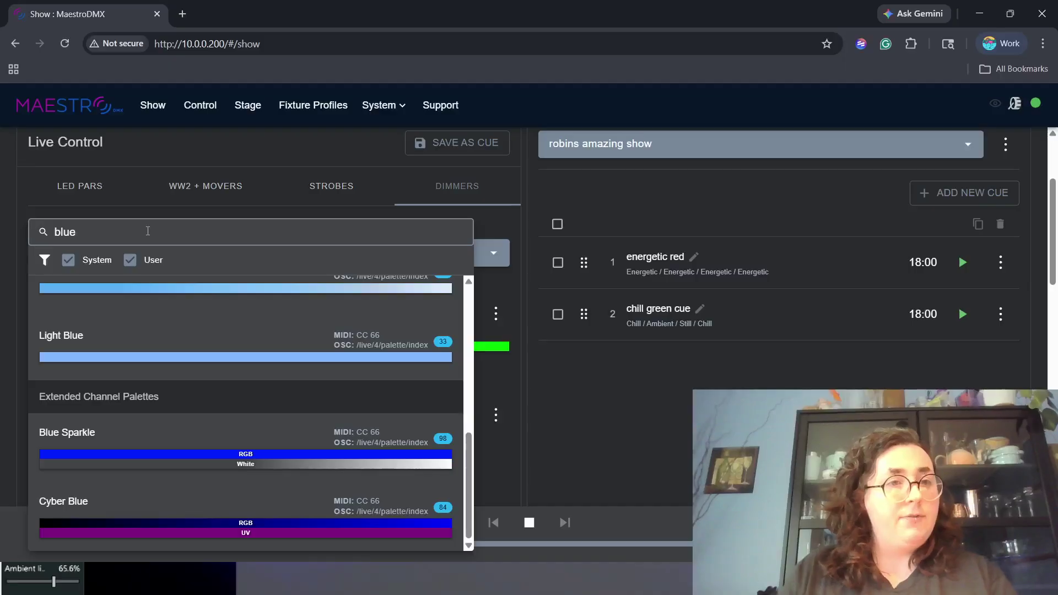
{"action": "scroll", "coordinate": [193, 419], "scroll_direction": "up", "scroll_amount": 5}
{"action": "left_click", "coordinate": [200, 502]}
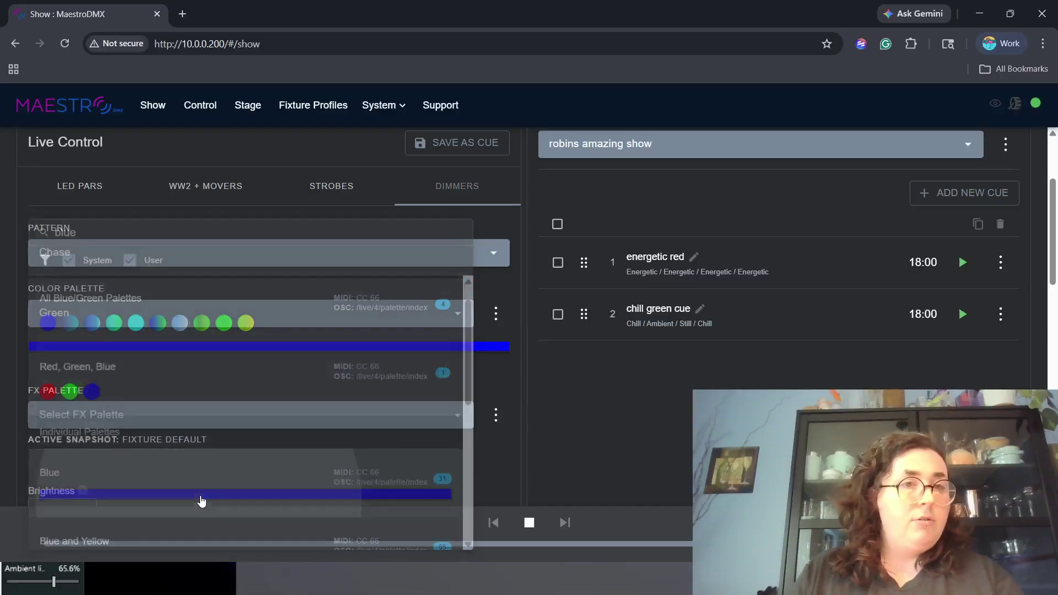
Step: Save the current look as a cue in the show and rename it "blue chase"
{"action": "left_click", "coordinate": [436, 144]}
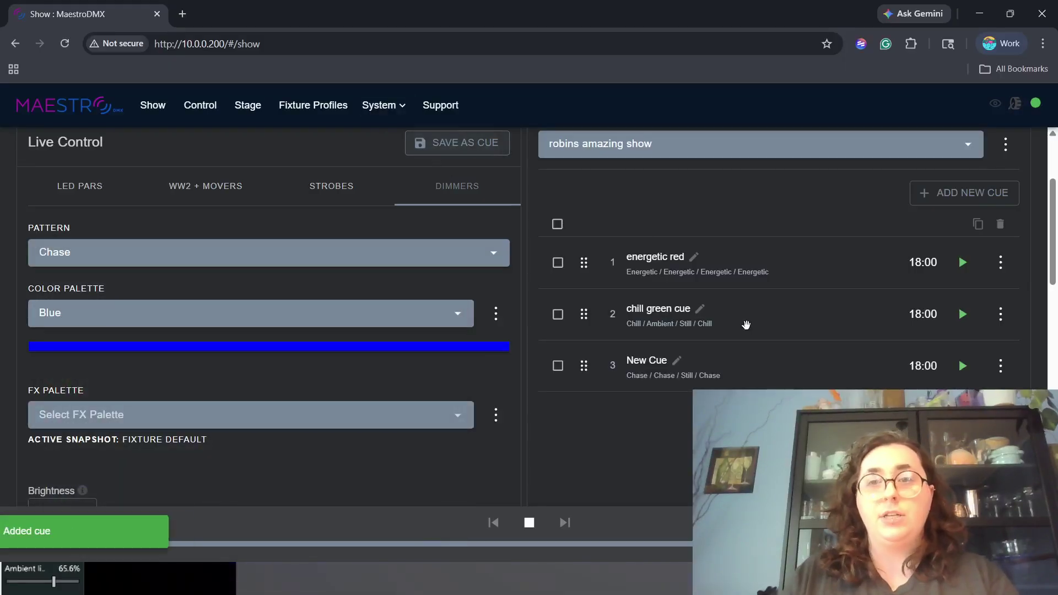
{"action": "left_click", "coordinate": [679, 361]}
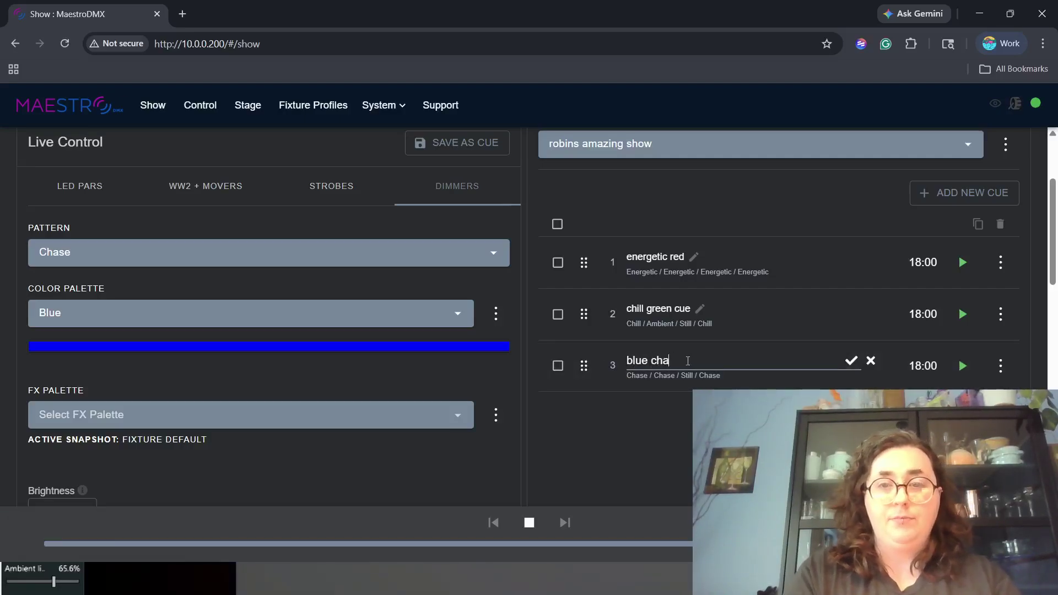
{"action": "type", "text": "blue chase"}
{"action": "key", "text": "Return"}
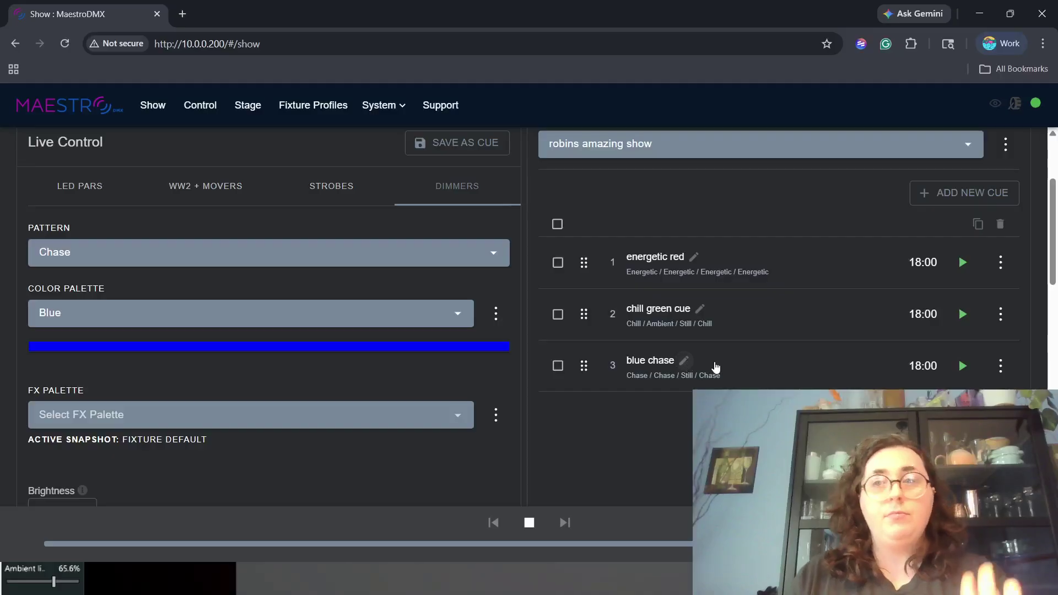
Step: Start playback of the "energetic red" cue in the show
{"action": "left_click", "coordinate": [963, 263]}
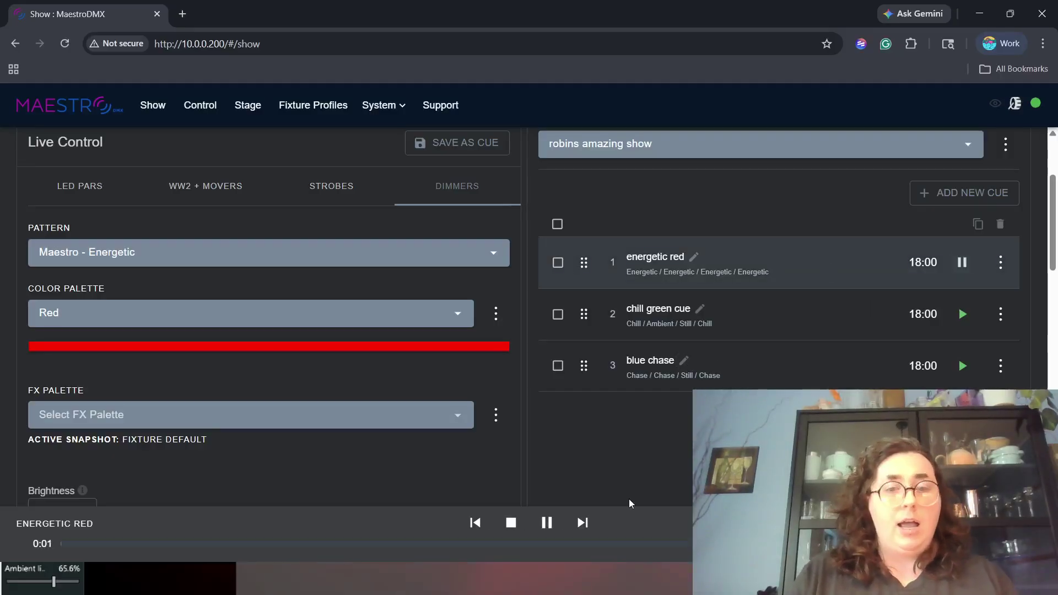
Step: Bring up the stage visualizer and play back the "blue chase" cue, followed by the "chill green cue"
{"action": "key", "text": "alt+Tab"}
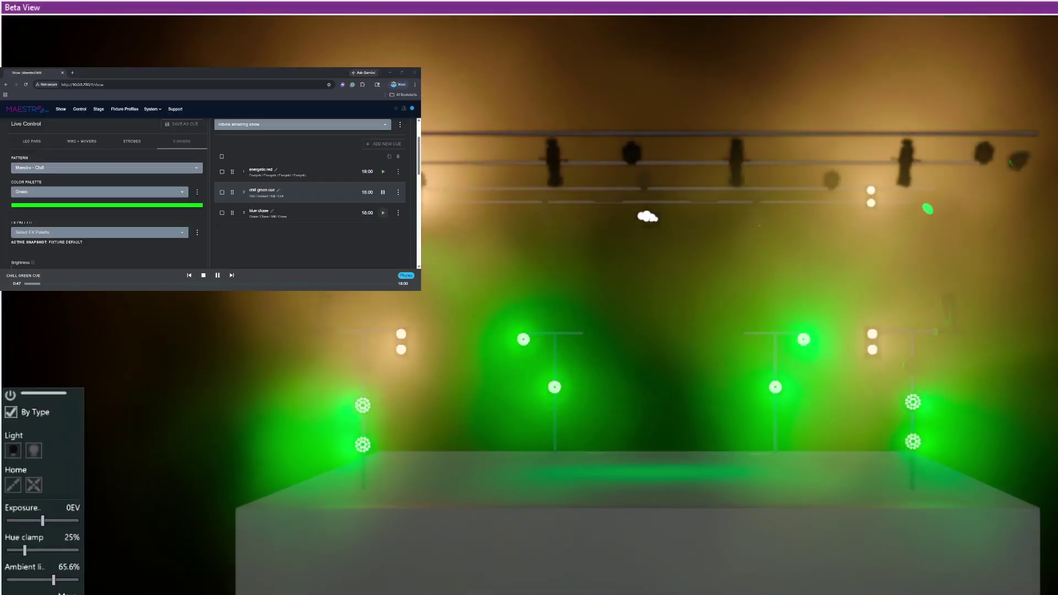
{"action": "left_click", "coordinate": [319, 228]}
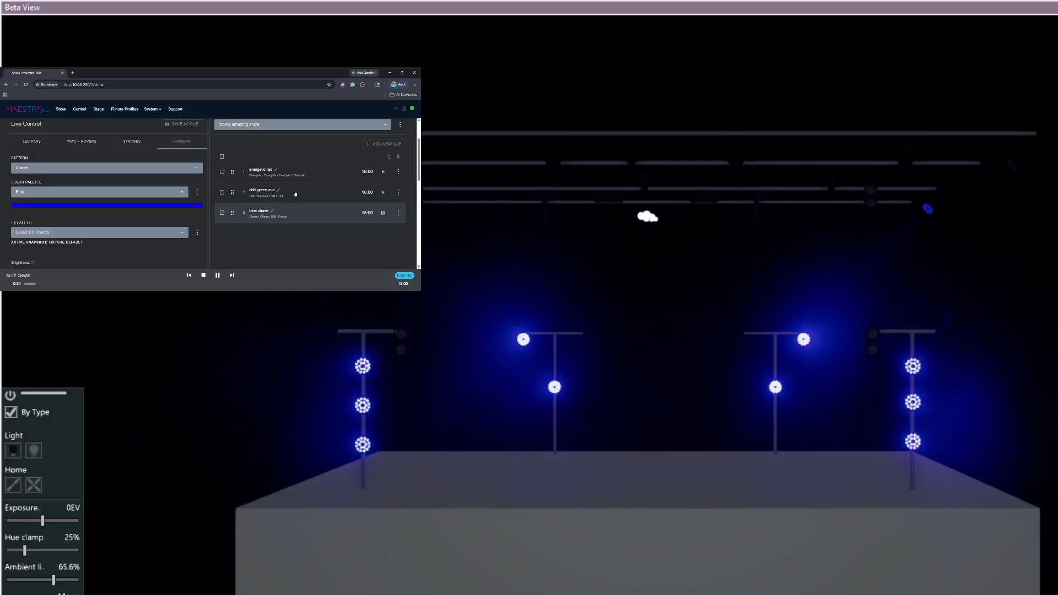
{"action": "left_click", "coordinate": [294, 193]}
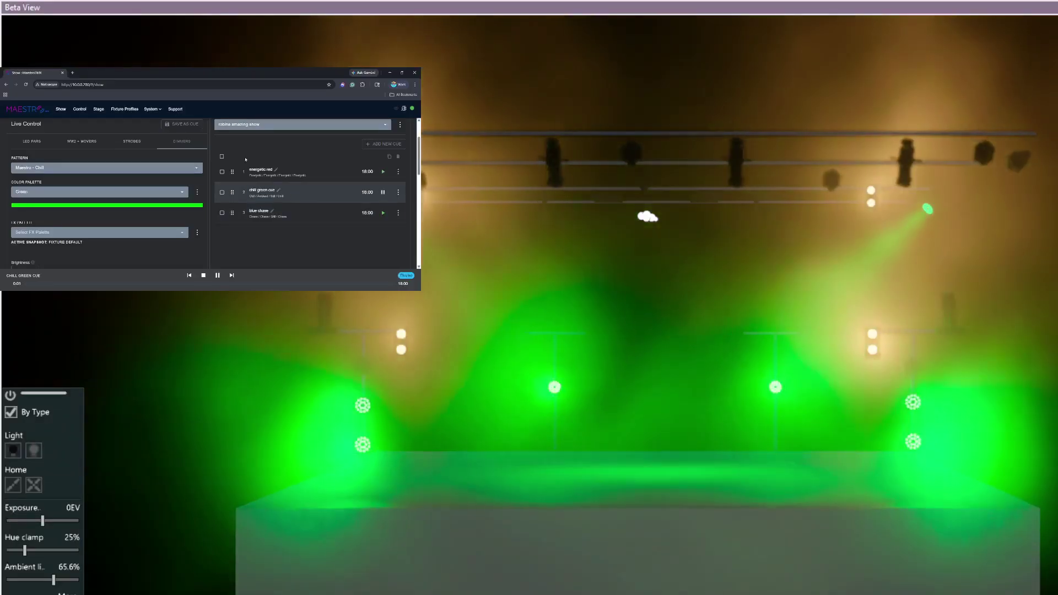
Step: Trigger the blinder effect over the running green cue and release it again
{"action": "scroll", "coordinate": [260, 187], "scroll_direction": "up", "scroll_amount": 1}
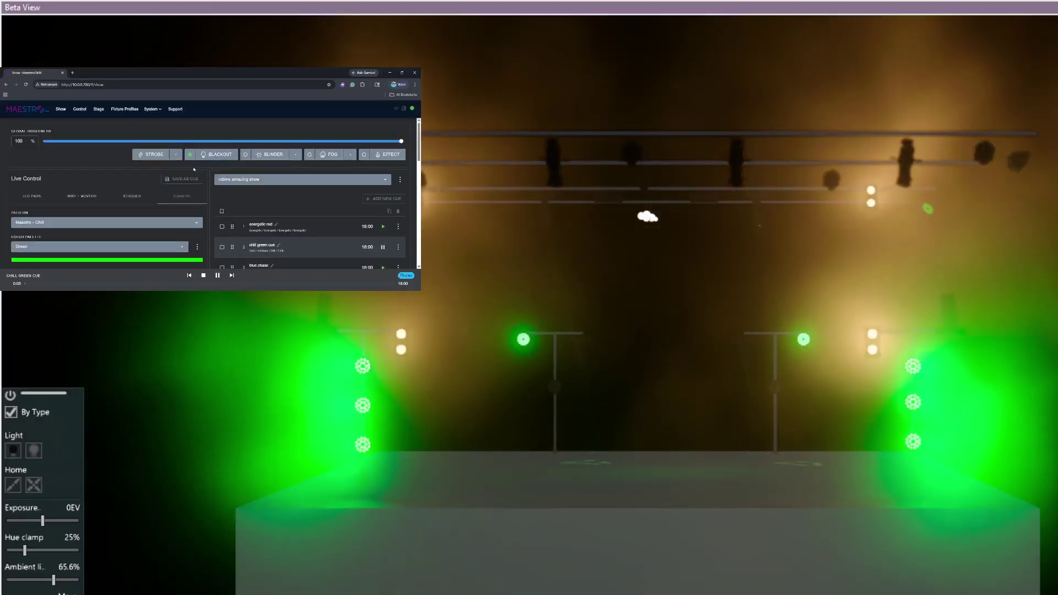
{"action": "left_click", "coordinate": [269, 155]}
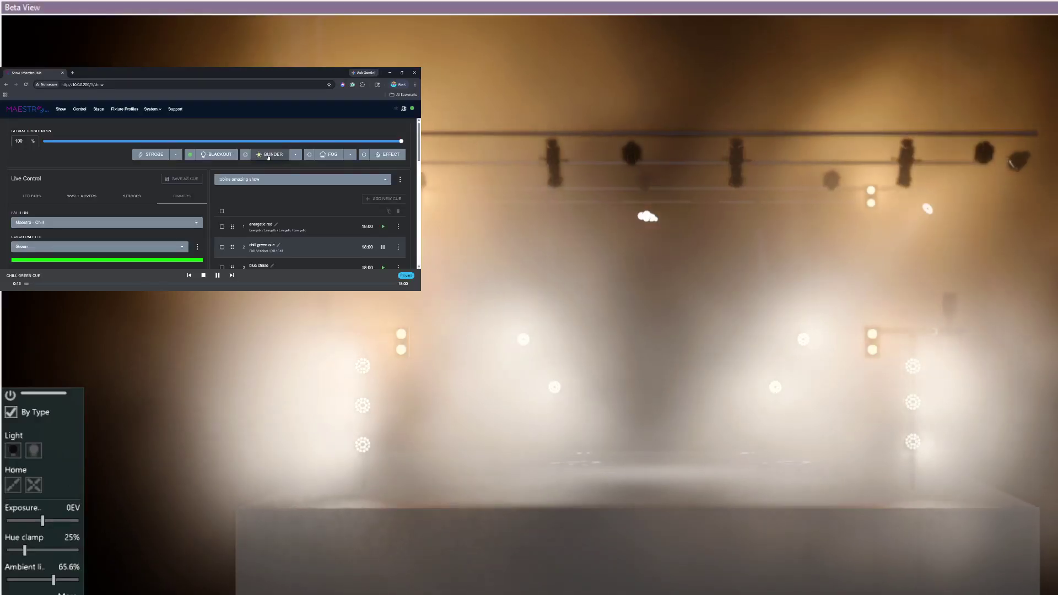
{"action": "left_click", "coordinate": [268, 156]}
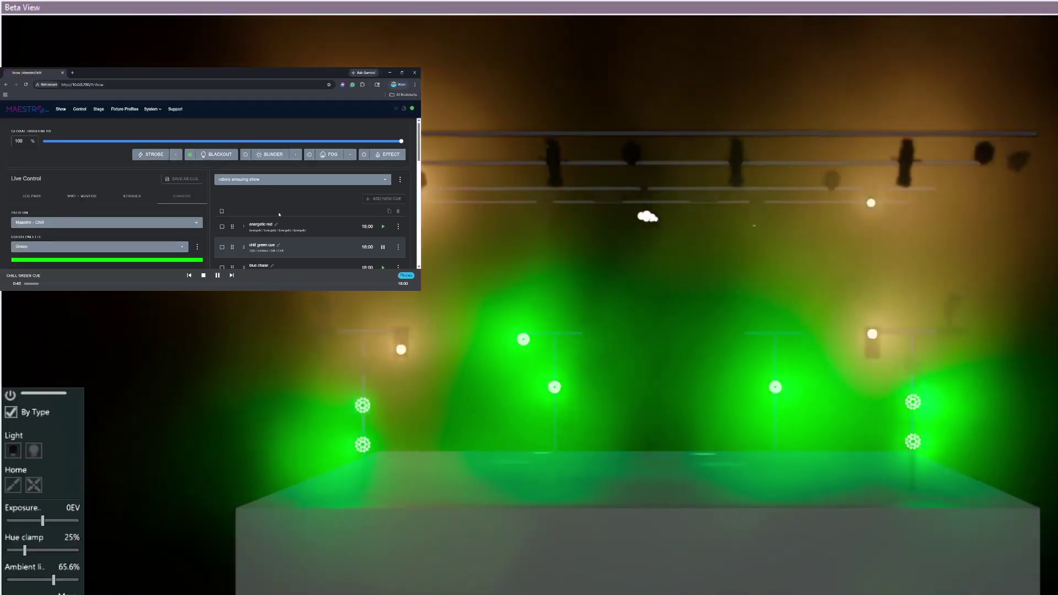
Step: Start a new cue in the show, look through its fixture groups and turn on its live preview
{"action": "scroll", "coordinate": [365, 261], "scroll_direction": "down", "scroll_amount": 1}
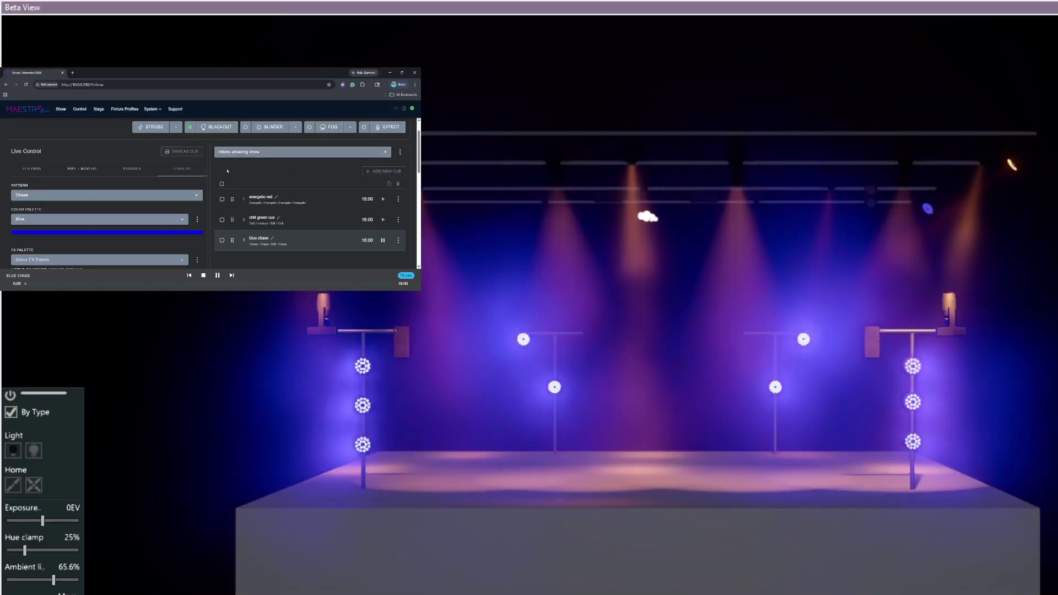
{"action": "left_click", "coordinate": [401, 171]}
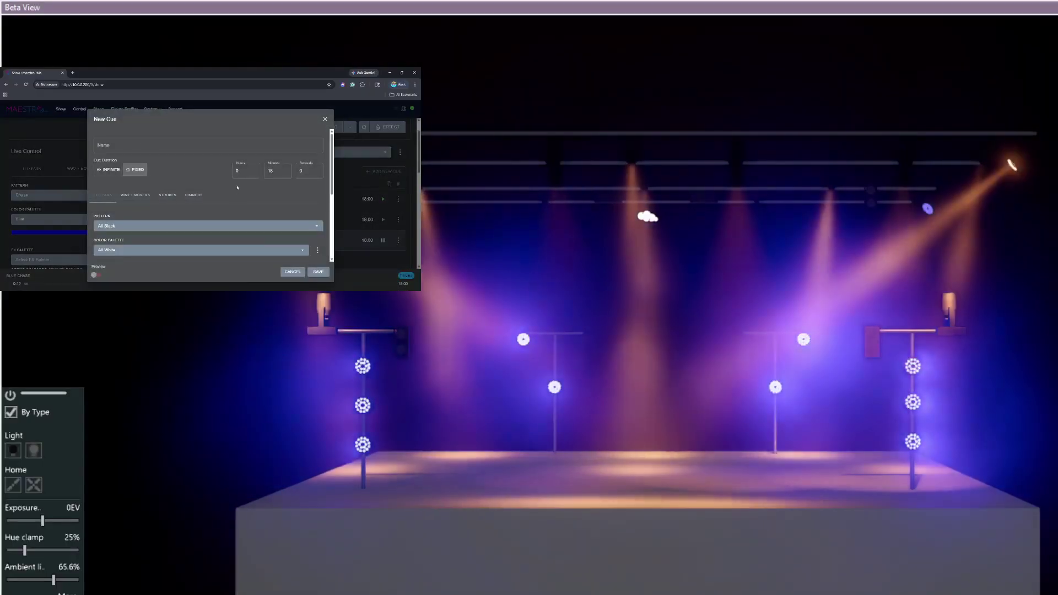
{"action": "scroll", "coordinate": [221, 181], "scroll_direction": "down", "scroll_amount": 2}
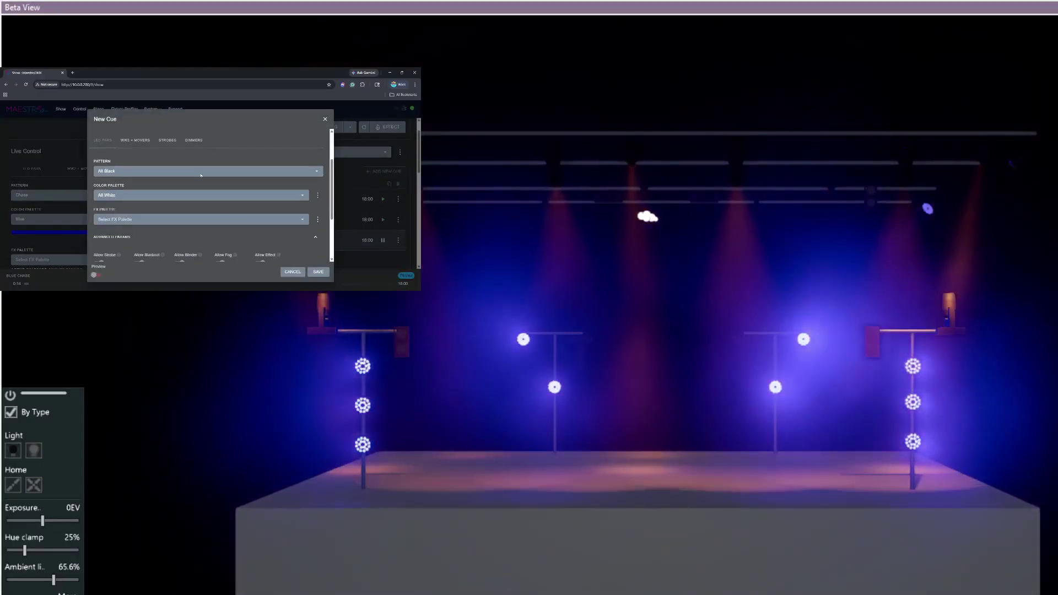
{"action": "left_click", "coordinate": [169, 141]}
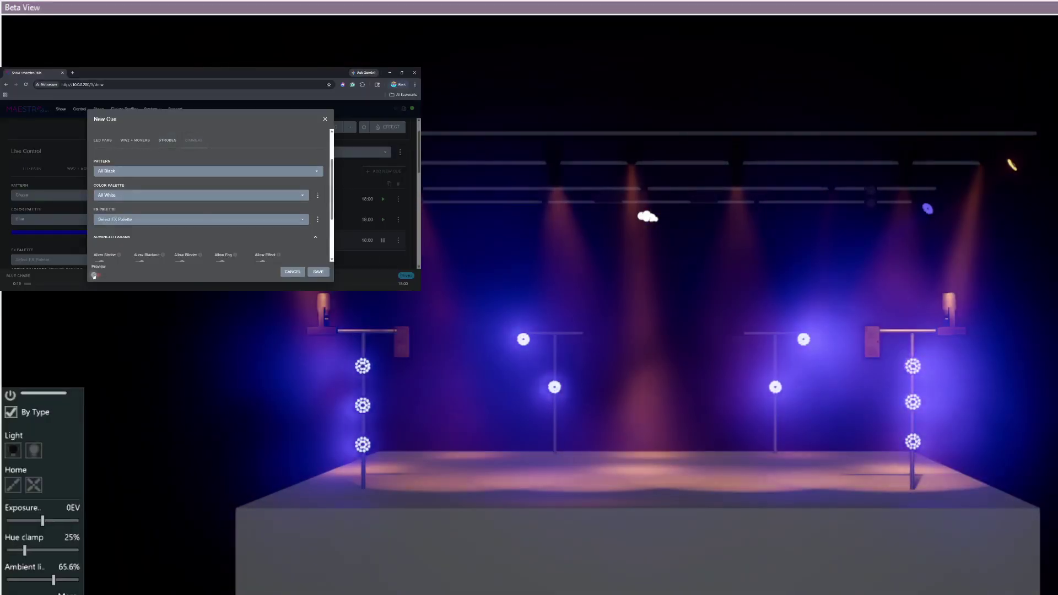
{"action": "left_click", "coordinate": [96, 275]}
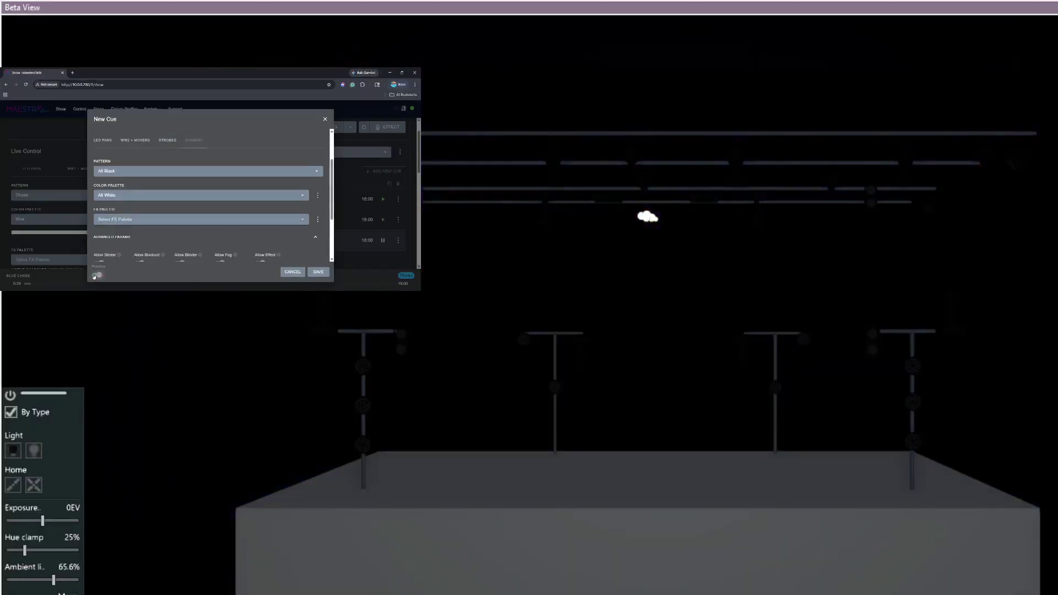
Step: Set the LED Pars group's pattern to Twinkle in the new cue
{"action": "left_click", "coordinate": [138, 170]}
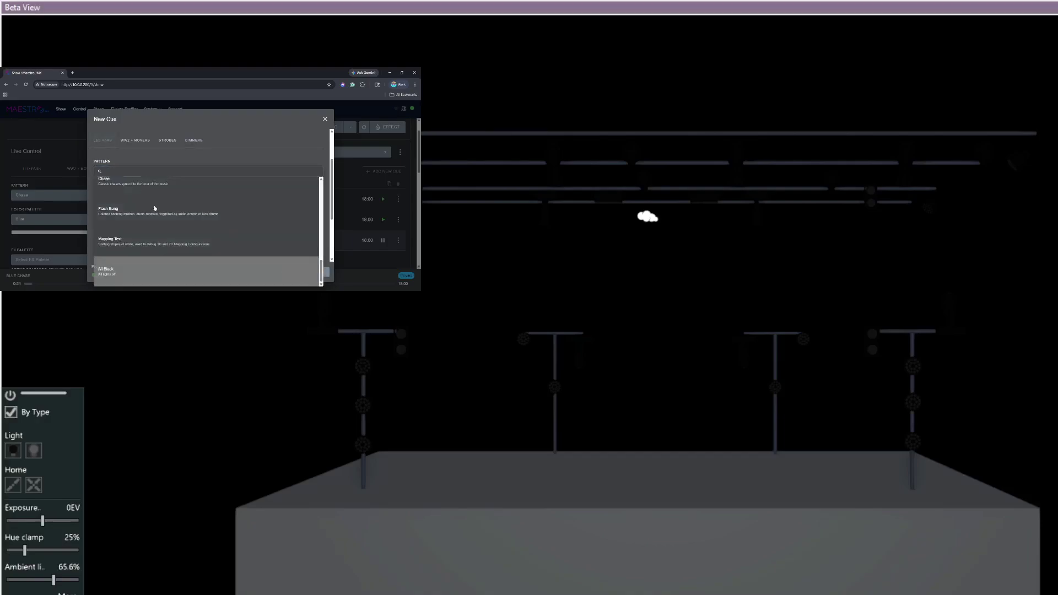
{"action": "scroll", "coordinate": [163, 224], "scroll_direction": "up", "scroll_amount": 3}
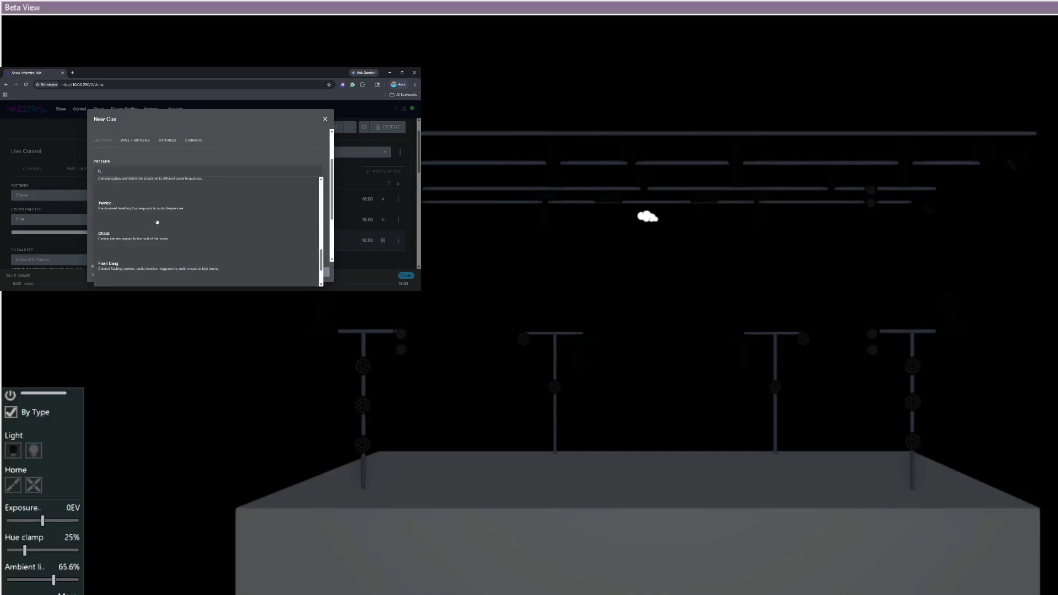
{"action": "left_click", "coordinate": [143, 210]}
Step: Try the Backward, Radial Reverse and Radial shapes for the new cue's Twinkle pattern, ending on Mirror
{"action": "scroll", "coordinate": [176, 211], "scroll_direction": "down", "scroll_amount": 1}
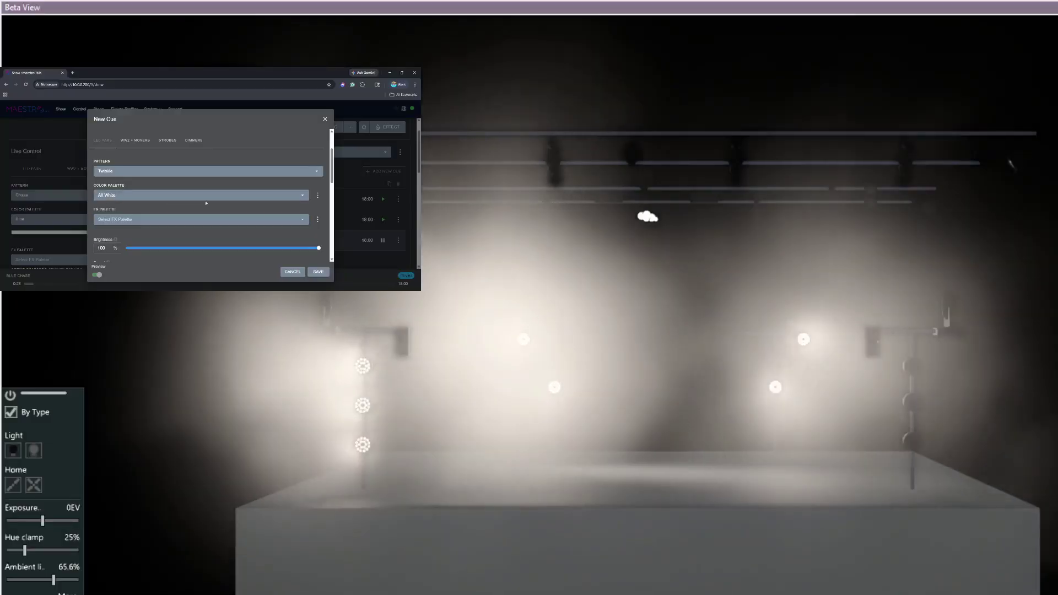
{"action": "scroll", "coordinate": [187, 212], "scroll_direction": "down", "scroll_amount": 2}
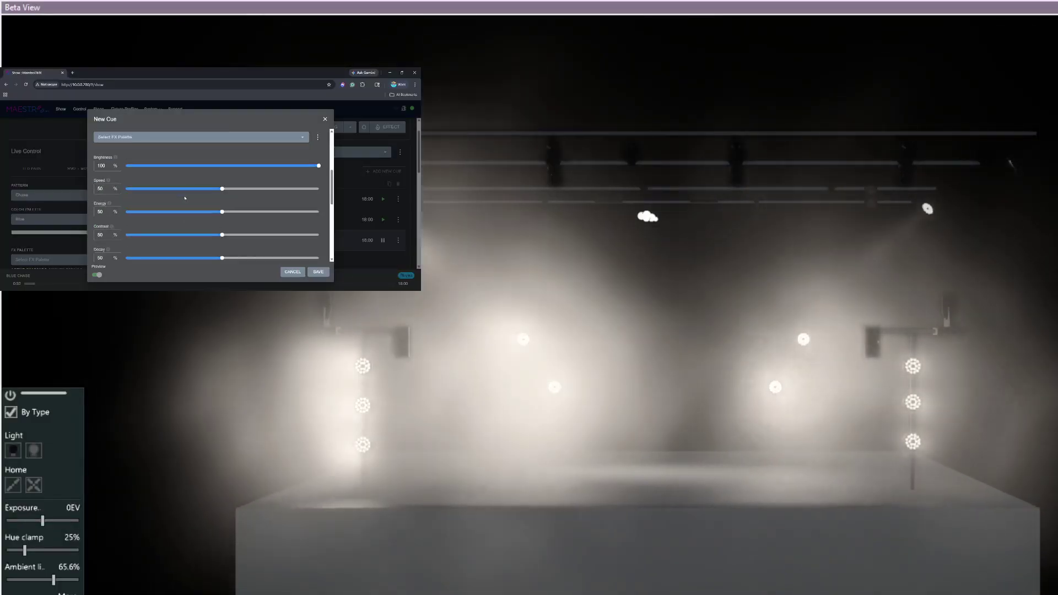
{"action": "scroll", "coordinate": [182, 194], "scroll_direction": "down", "scroll_amount": 3}
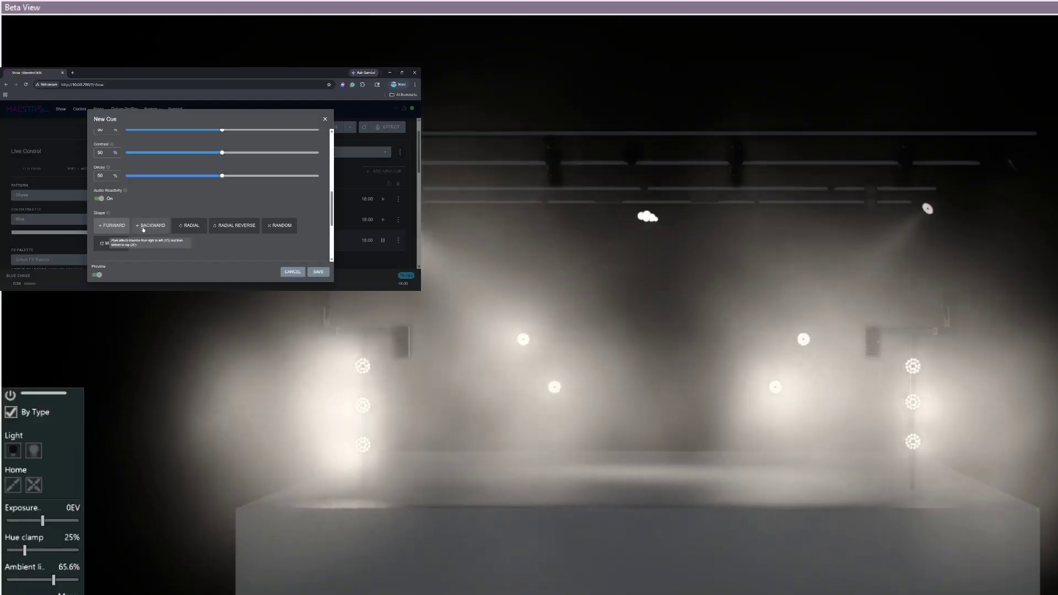
{"action": "left_click", "coordinate": [150, 227]}
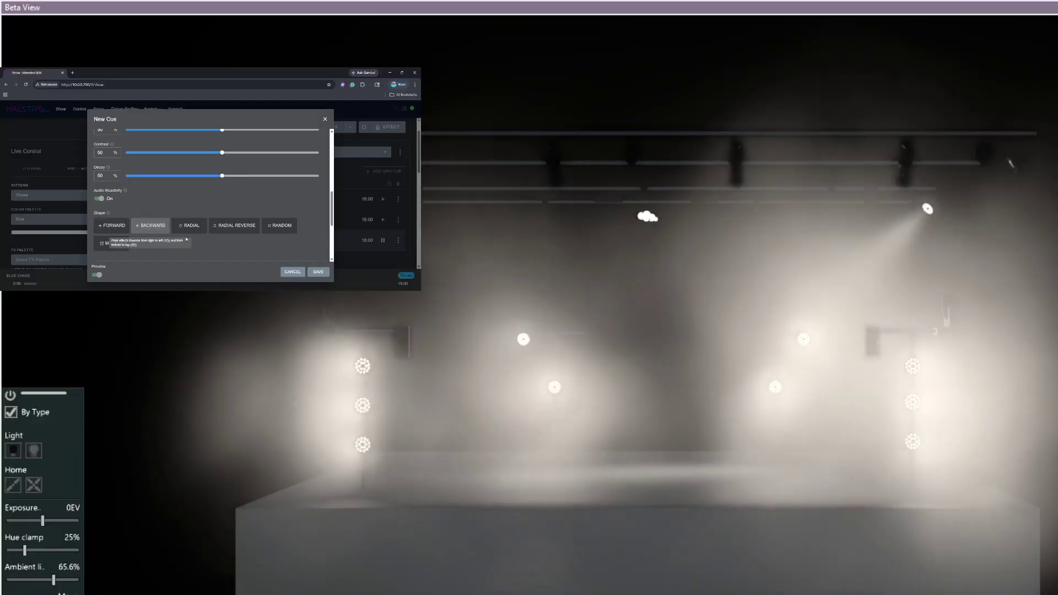
{"action": "left_click", "coordinate": [233, 226]}
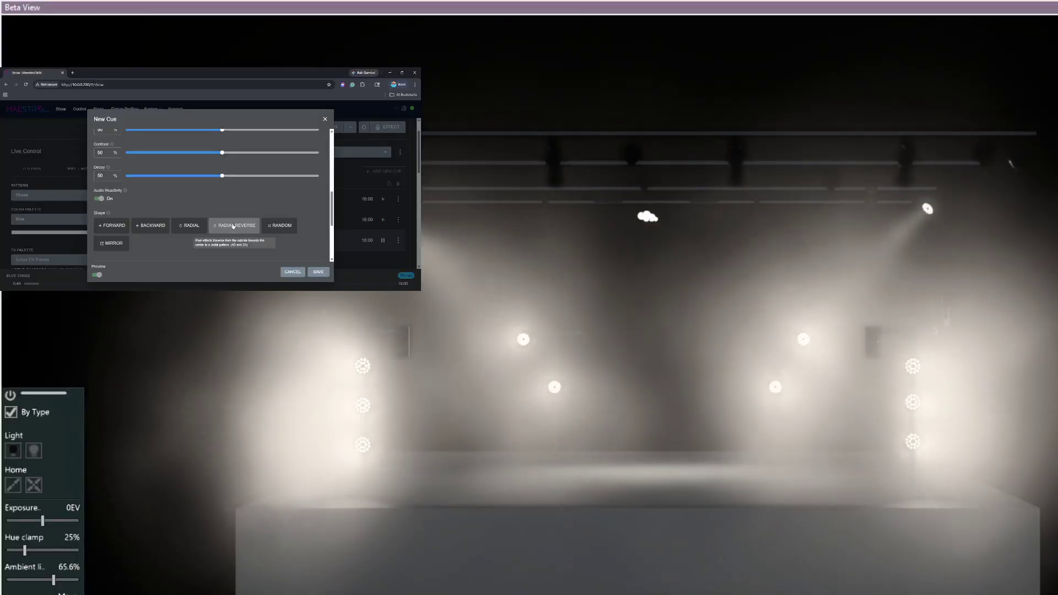
{"action": "left_click", "coordinate": [188, 227]}
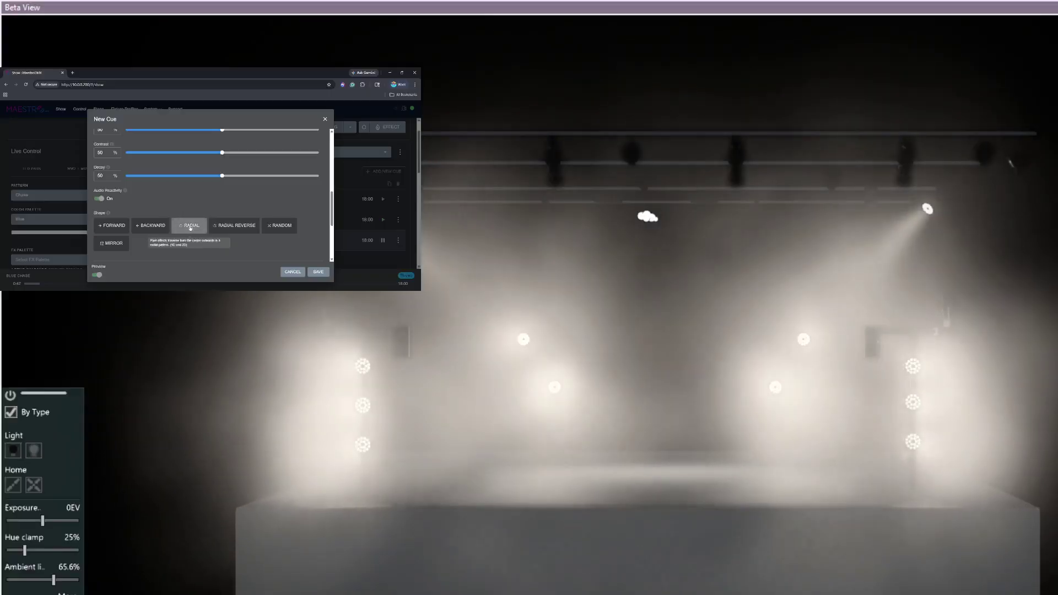
{"action": "left_click", "coordinate": [116, 242]}
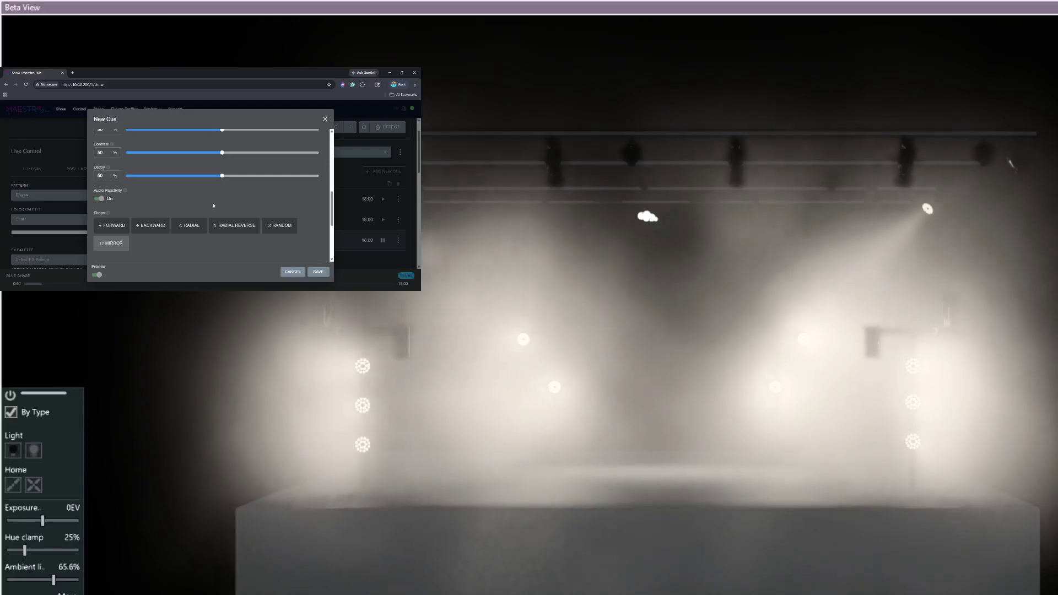
Step: Lower the new cue's brightness to about 20% and raise its speed to about 84%
{"action": "scroll", "coordinate": [213, 203], "scroll_direction": "up", "scroll_amount": 1}
{"action": "scroll", "coordinate": [211, 201], "scroll_direction": "up", "scroll_amount": 1}
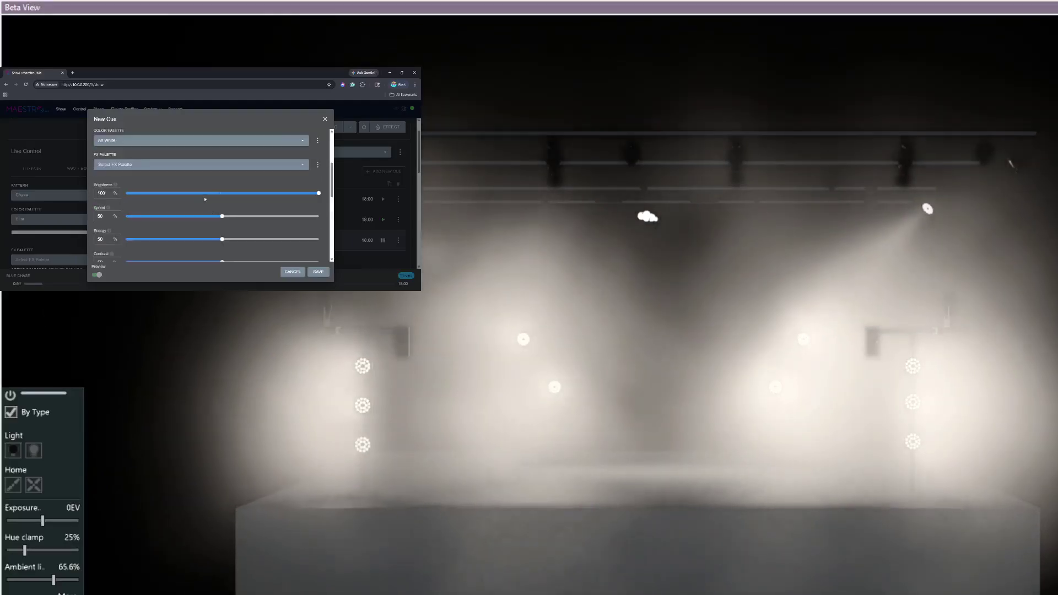
{"action": "left_click_drag", "start_coordinate": [211, 193], "coordinate": [164, 200]}
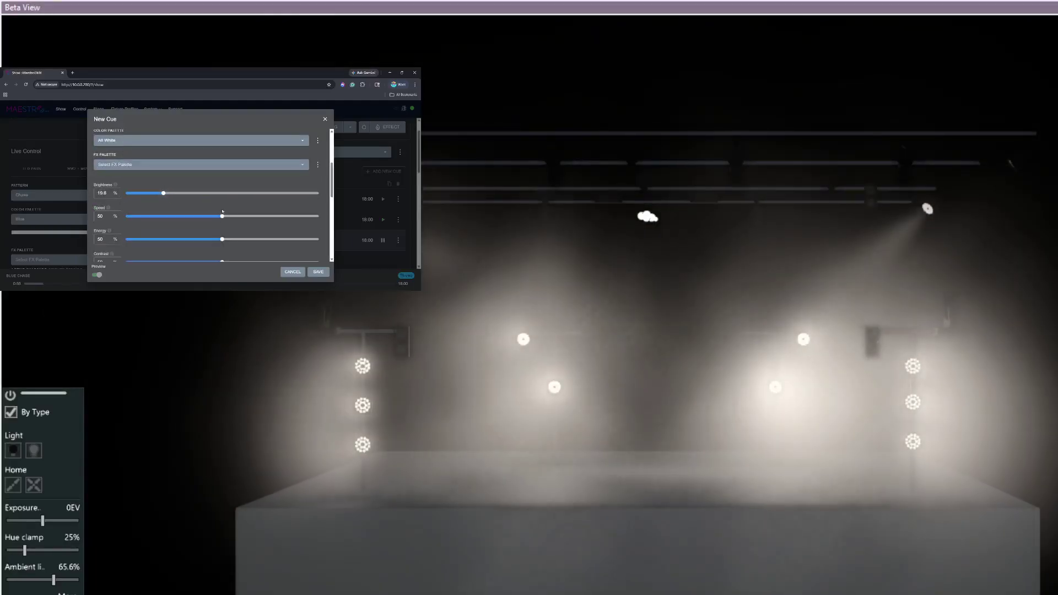
{"action": "left_click_drag", "start_coordinate": [222, 216], "coordinate": [288, 216]}
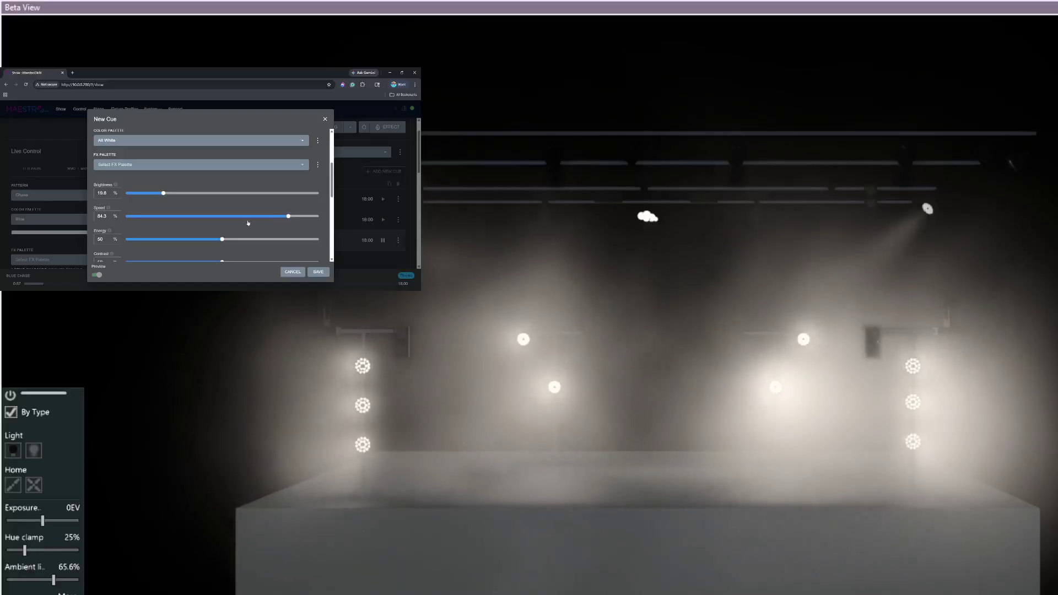
Step: Set the new cue's energy to about 22% and its contrast and decay to 100%, and discard the cue
{"action": "scroll", "coordinate": [205, 223], "scroll_direction": "up", "scroll_amount": 1}
{"action": "scroll", "coordinate": [204, 223], "scroll_direction": "down", "scroll_amount": 2}
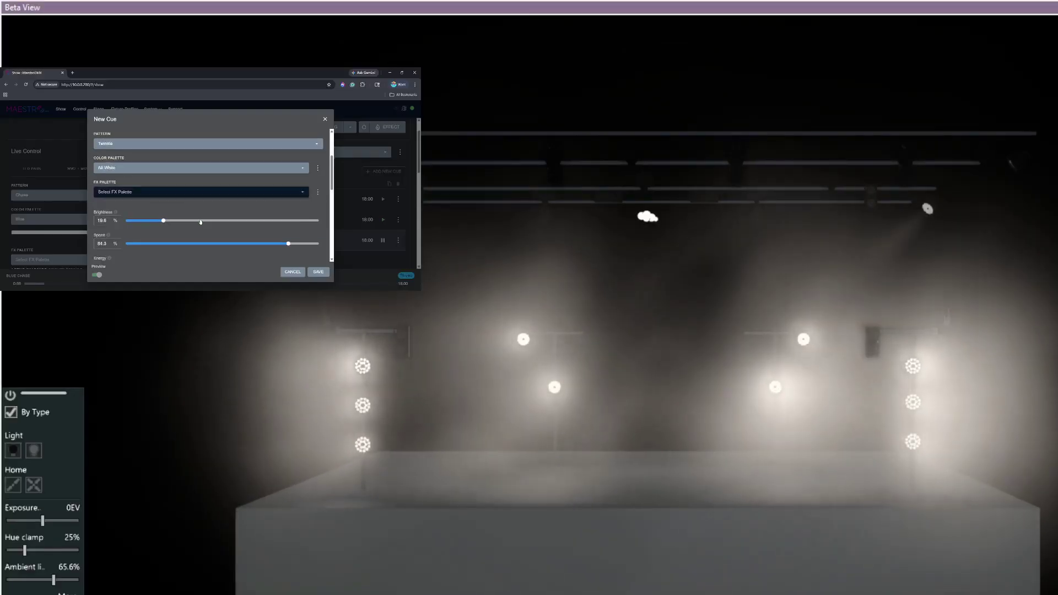
{"action": "left_click_drag", "start_coordinate": [219, 216], "coordinate": [326, 235]}
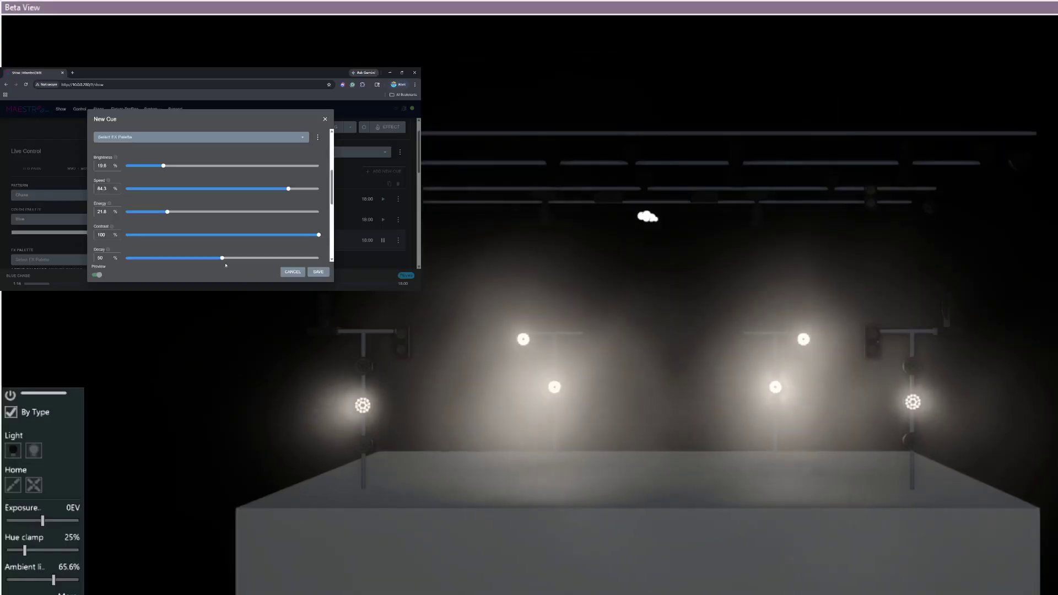
{"action": "left_click_drag", "start_coordinate": [224, 260], "coordinate": [378, 230]}
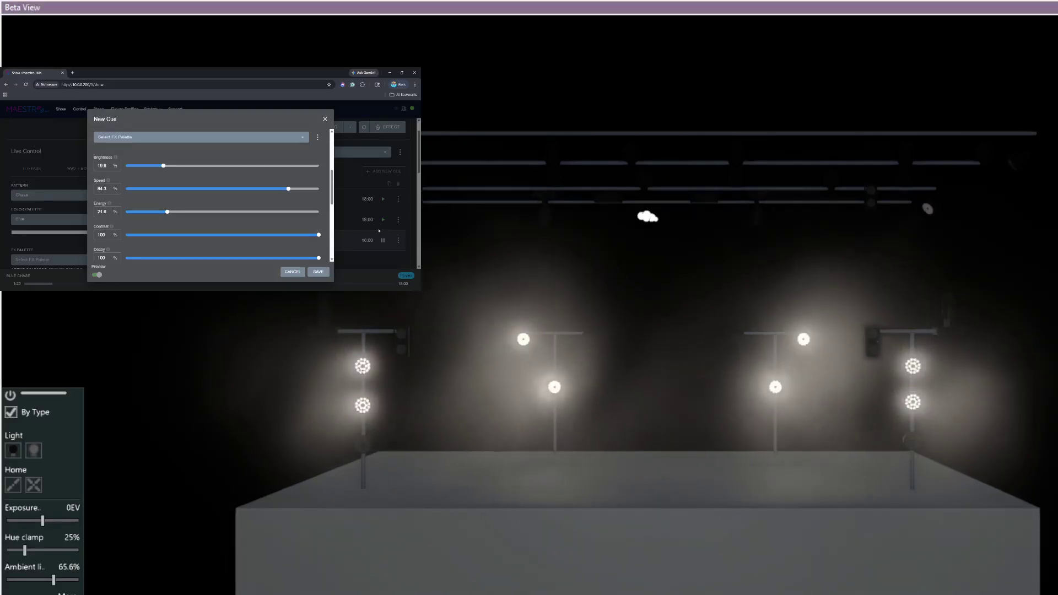
{"action": "left_click", "coordinate": [292, 272]}
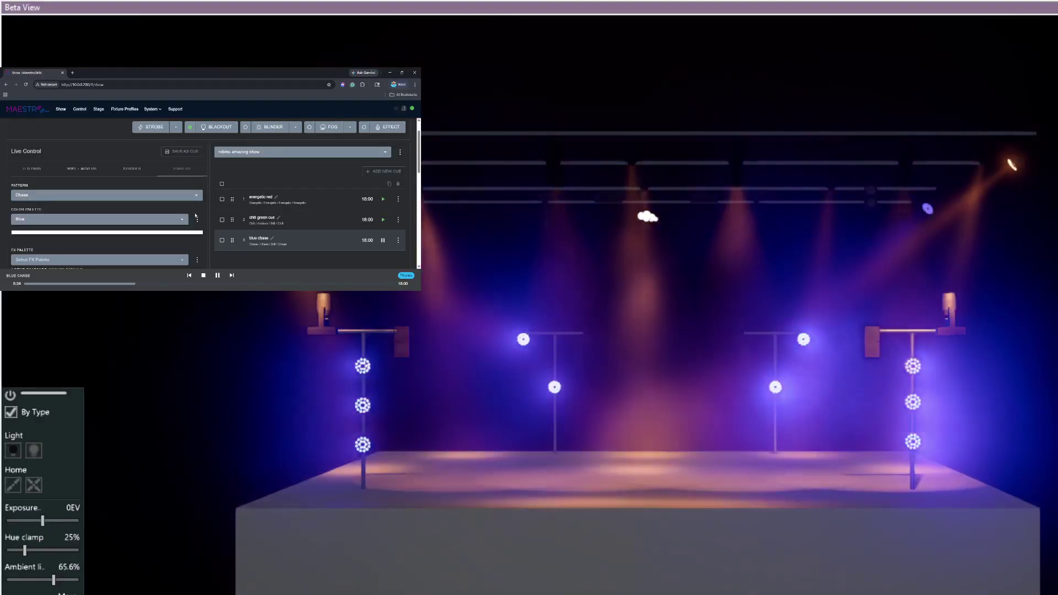
Step: Create and save a color palette named "Red 1" with red as its first color and magenta as its second
{"action": "left_click", "coordinate": [198, 220]}
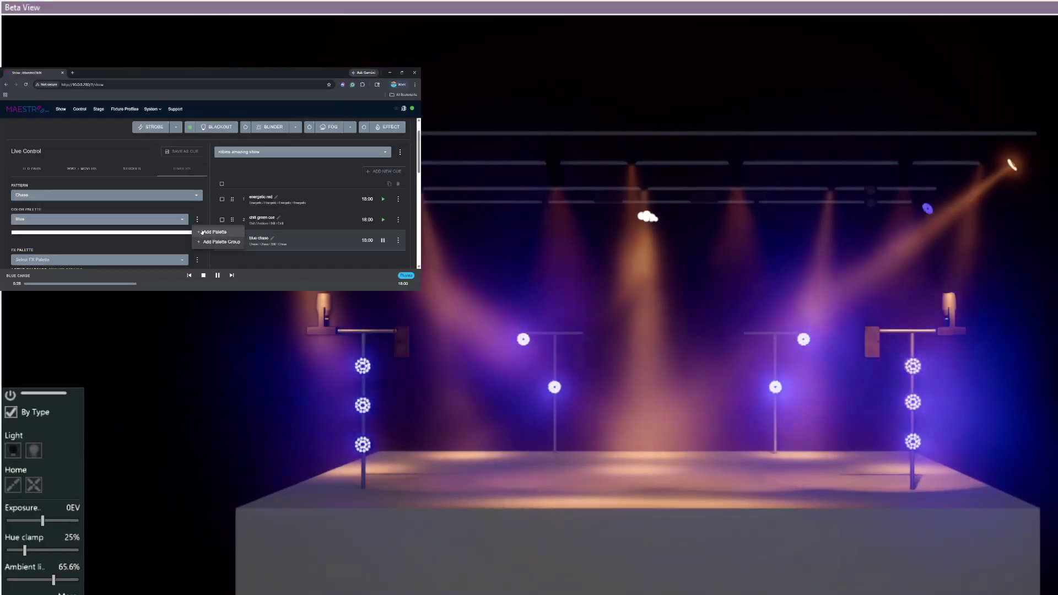
{"action": "left_click", "coordinate": [212, 232]}
{"action": "left_click", "coordinate": [178, 189]}
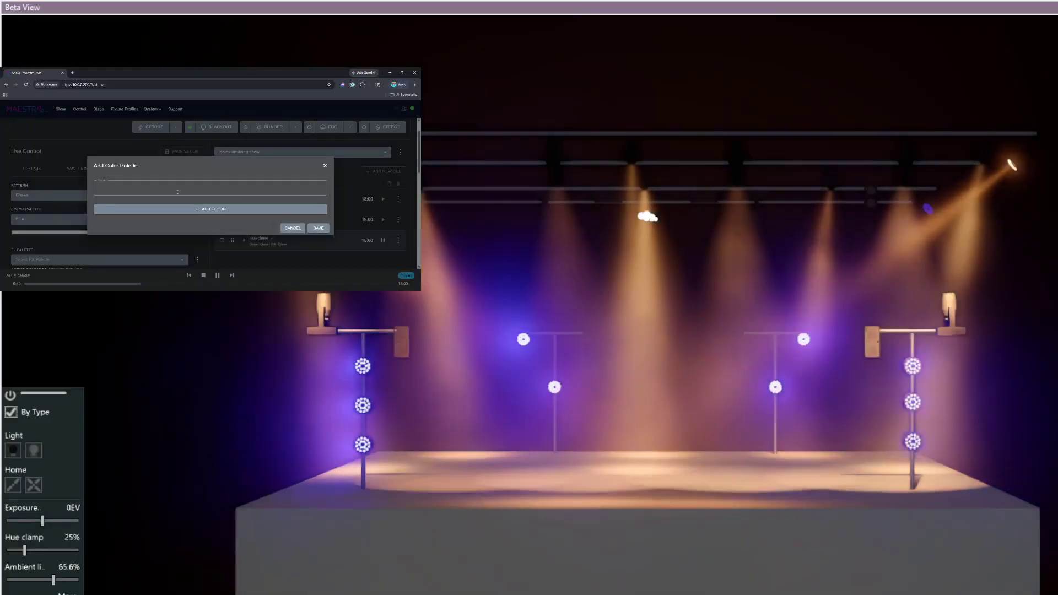
{"action": "type", "text": "1"}
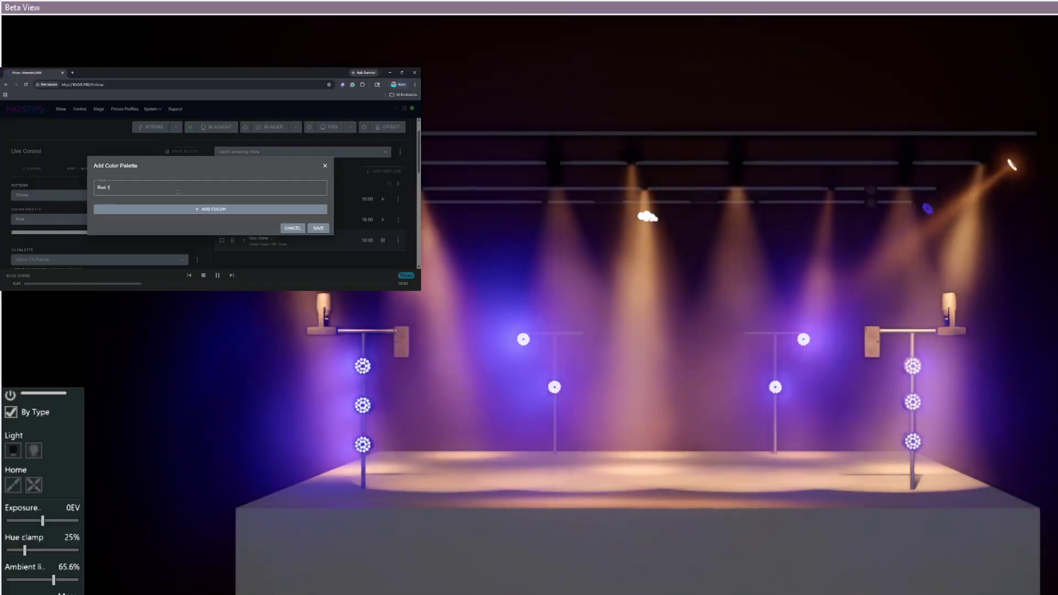
{"action": "left_click", "coordinate": [214, 210]}
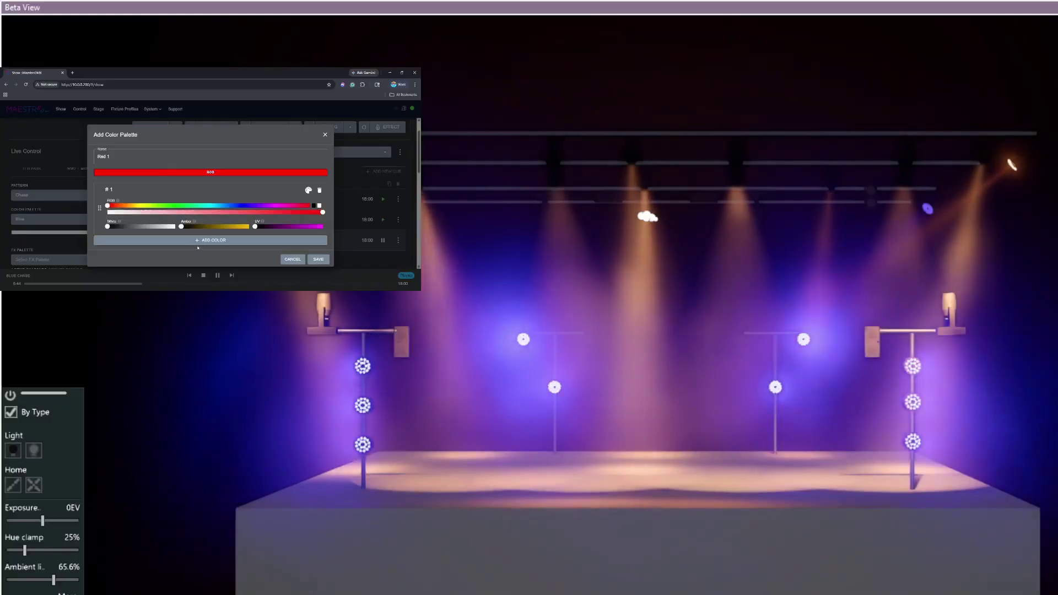
{"action": "left_click", "coordinate": [197, 243]}
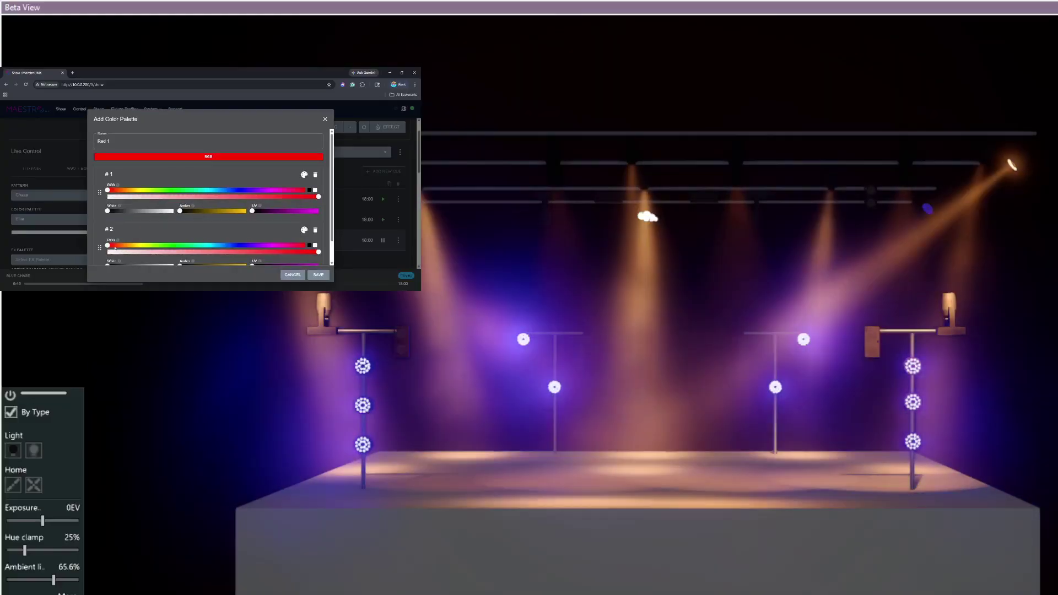
{"action": "left_click_drag", "start_coordinate": [108, 246], "coordinate": [274, 250]}
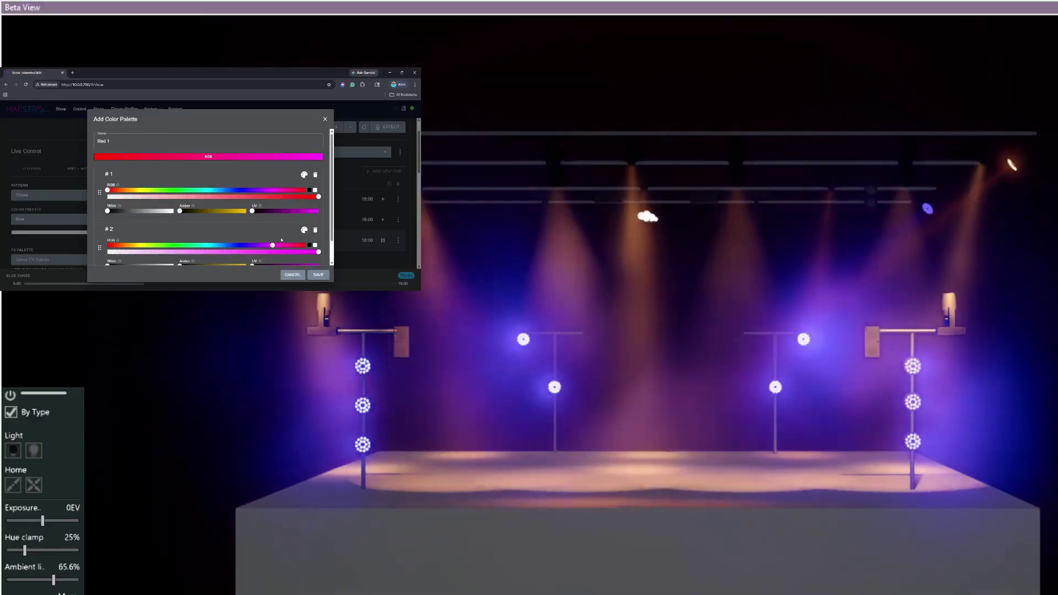
{"action": "left_click", "coordinate": [315, 275]}
Step: Create and save a color palette named "red 2" with red as its first color and green as its second
{"action": "left_click", "coordinate": [197, 219]}
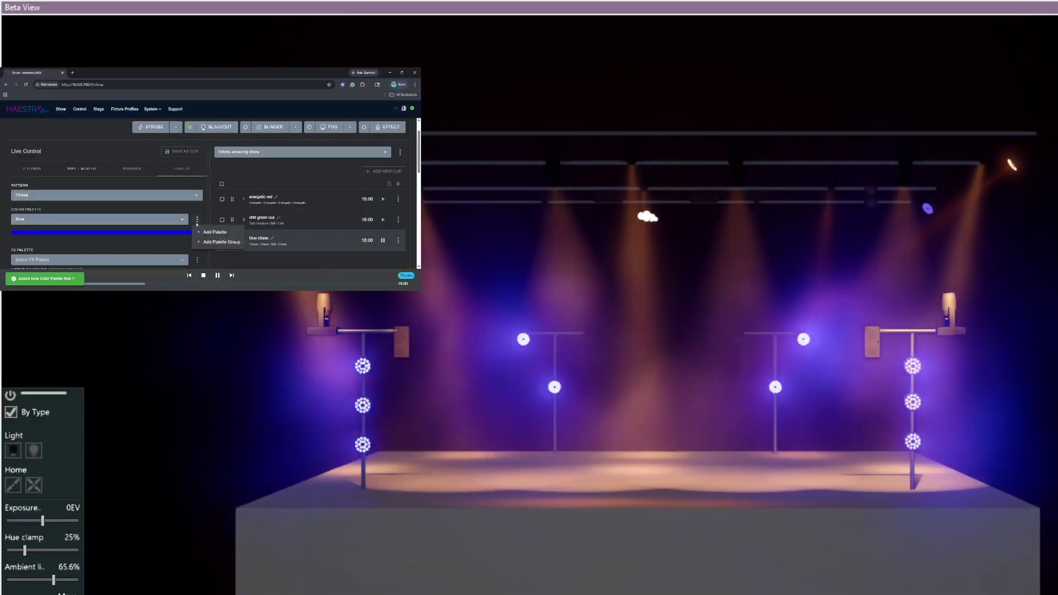
{"action": "left_click", "coordinate": [203, 232]}
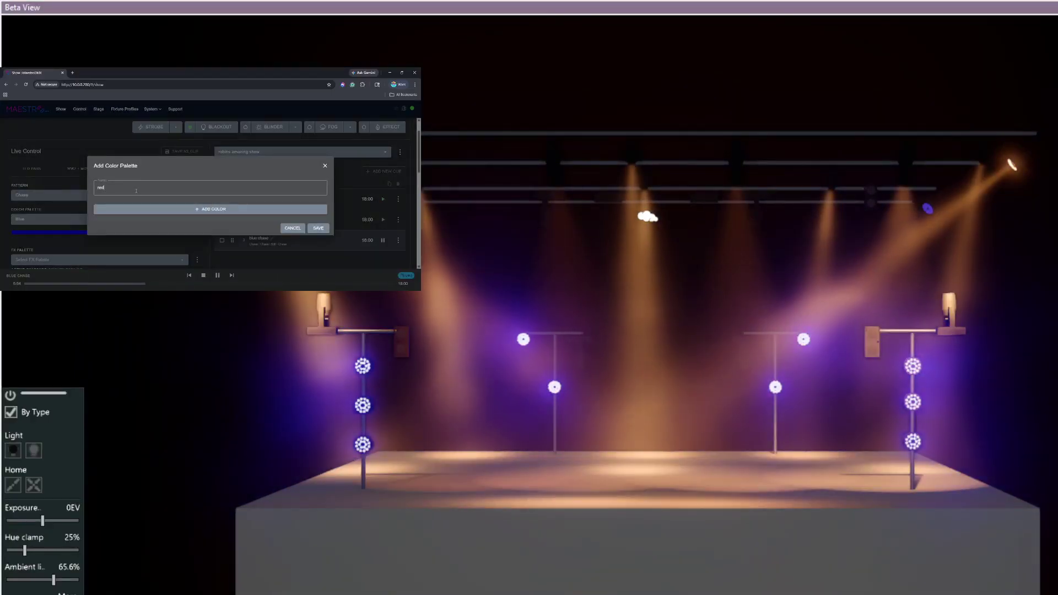
{"action": "type", "text": "red 2"}
{"action": "left_click", "coordinate": [182, 209]}
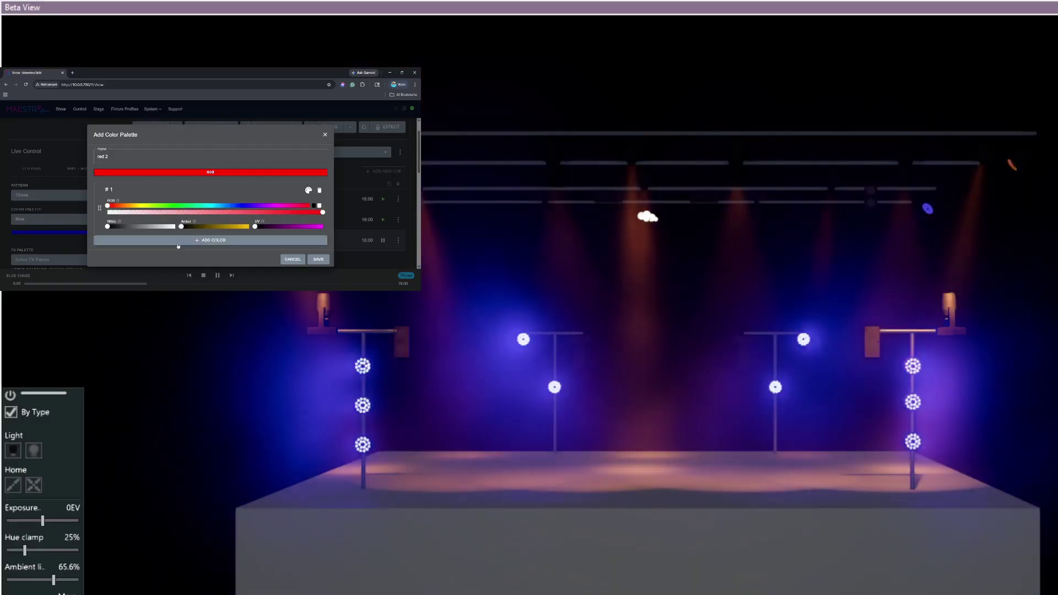
{"action": "left_click", "coordinate": [178, 242]}
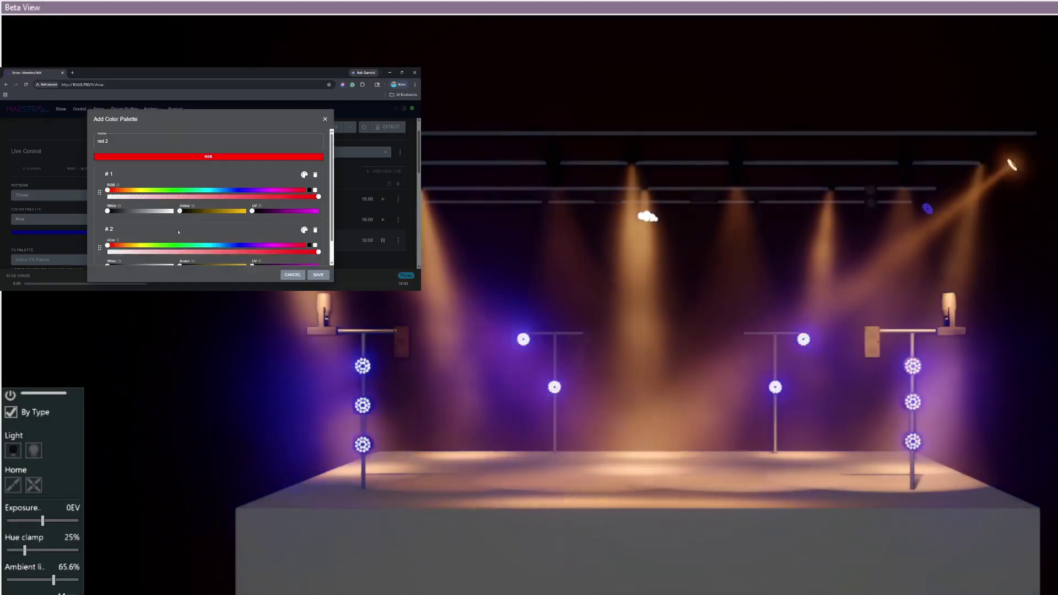
{"action": "left_click_drag", "start_coordinate": [108, 246], "coordinate": [164, 246]}
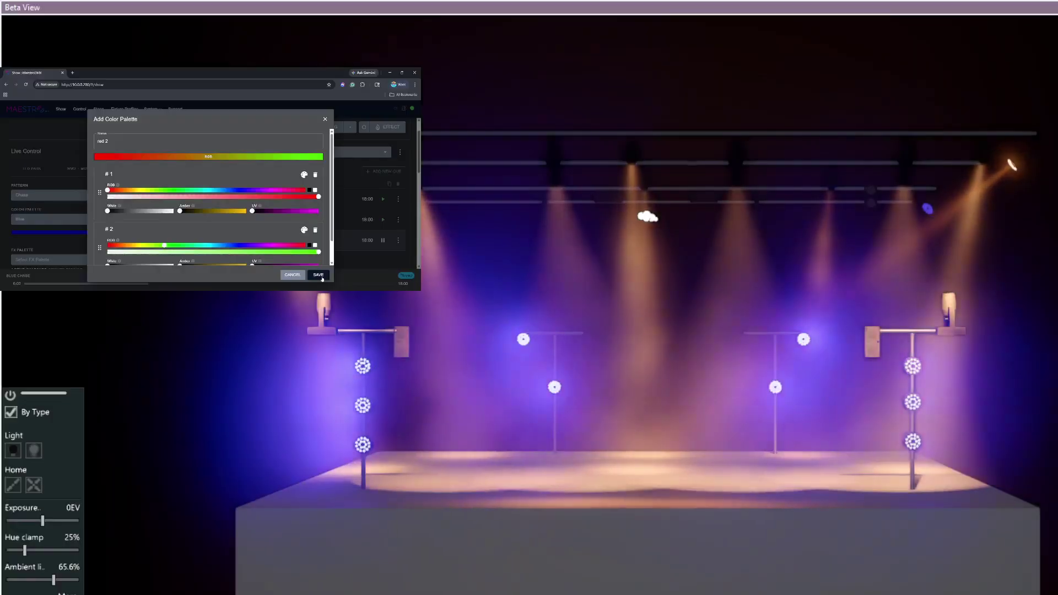
{"action": "left_click", "coordinate": [320, 276]}
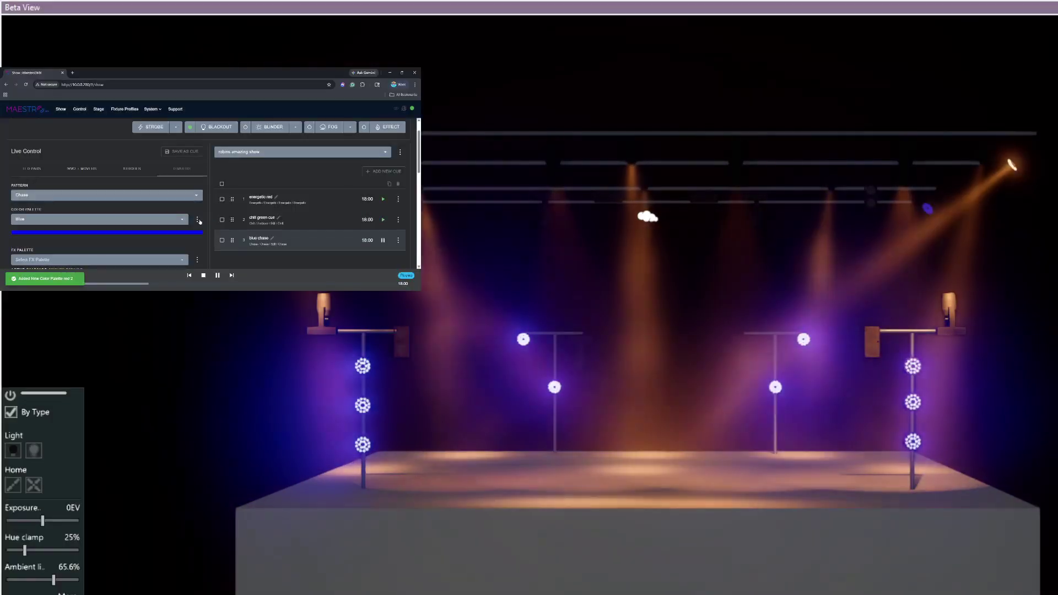
Step: Create and save a color palette named "red 3" with red as its first color and cyan as its second
{"action": "left_click", "coordinate": [197, 220]}
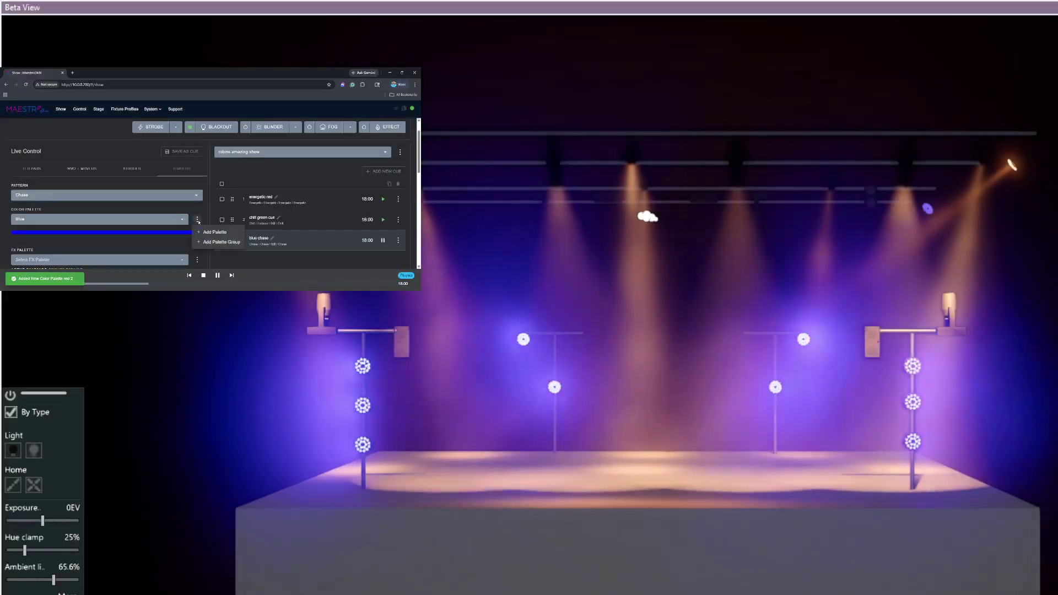
{"action": "left_click", "coordinate": [203, 232]}
{"action": "type", "text": "re"}
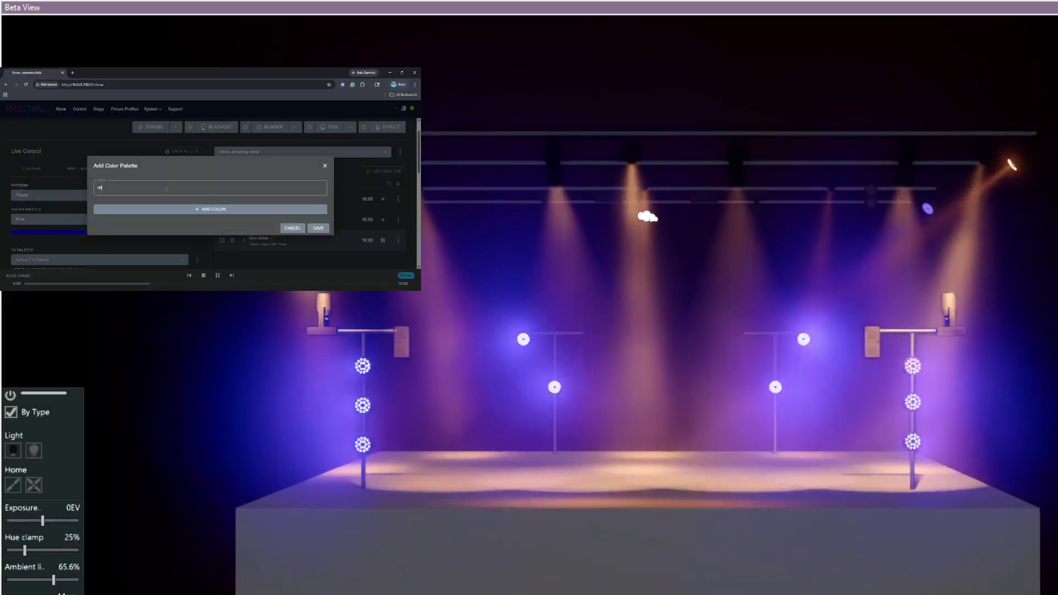
{"action": "type", "text": "d 3"}
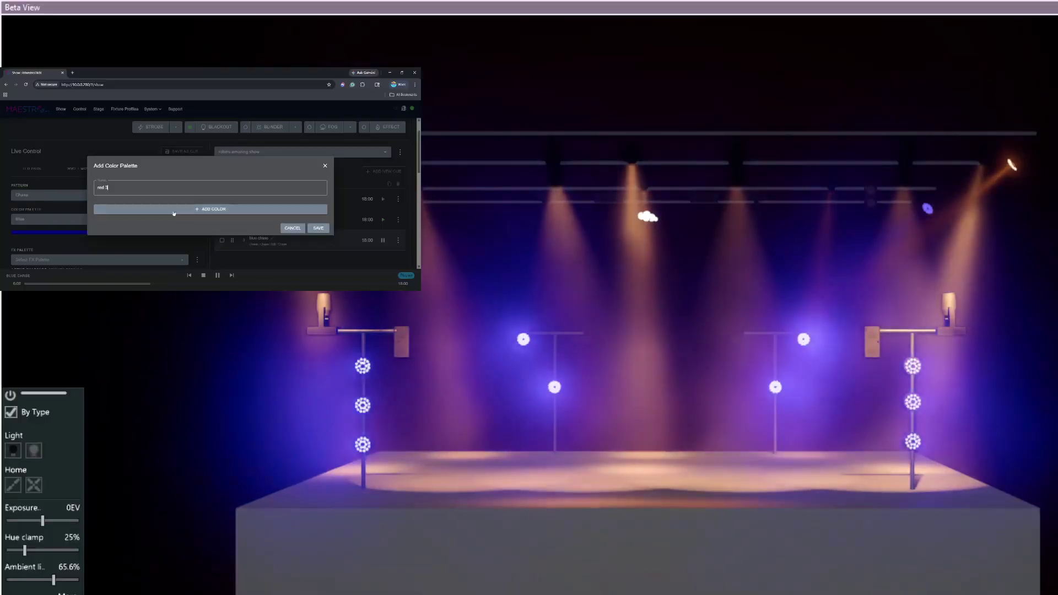
{"action": "left_click", "coordinate": [161, 208]}
{"action": "left_click", "coordinate": [160, 240]}
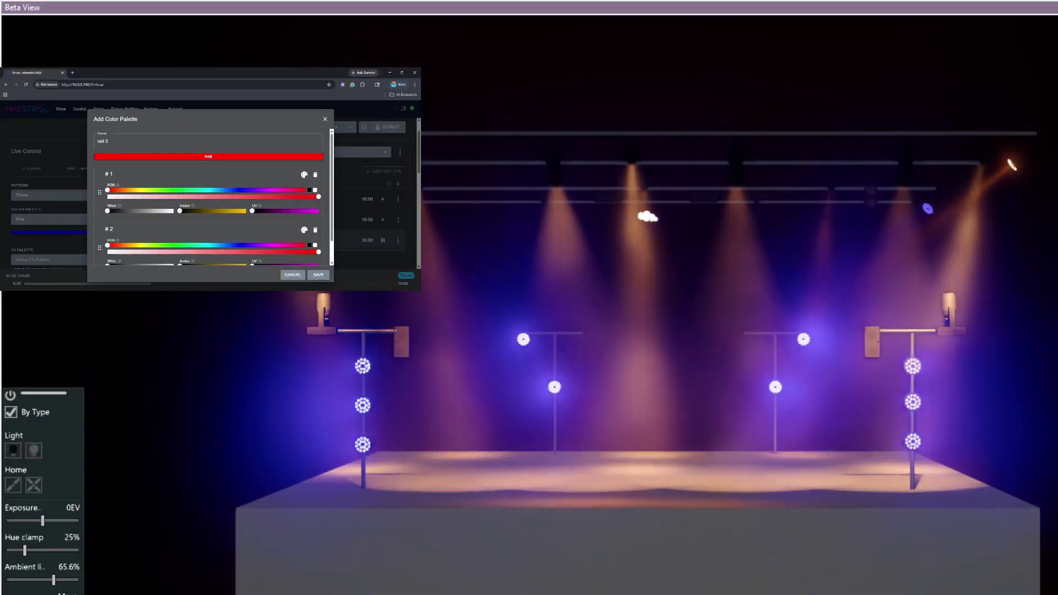
{"action": "left_click_drag", "start_coordinate": [109, 248], "coordinate": [206, 249]}
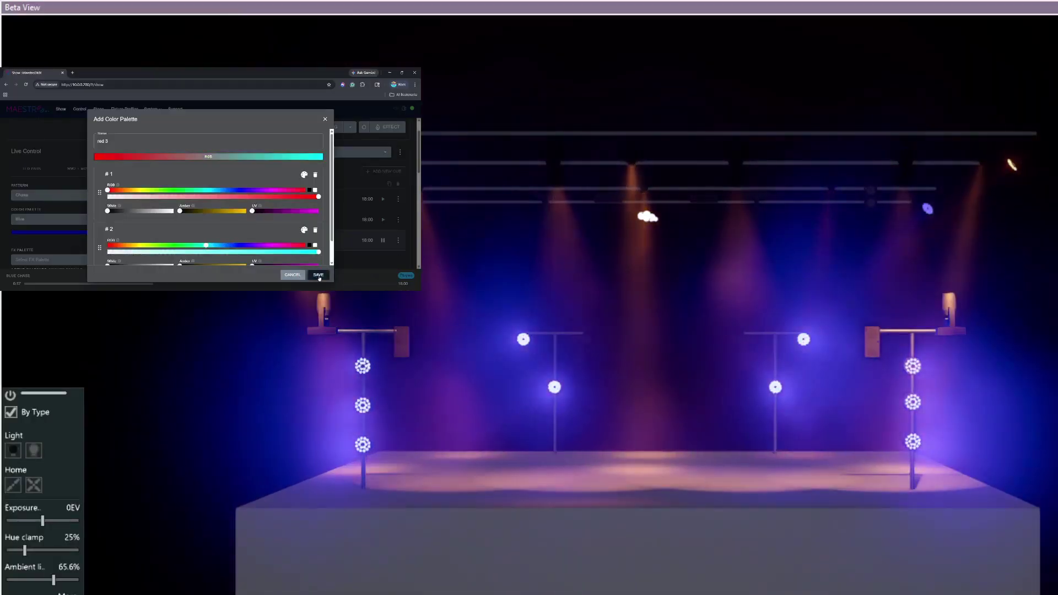
{"action": "left_click", "coordinate": [318, 274]}
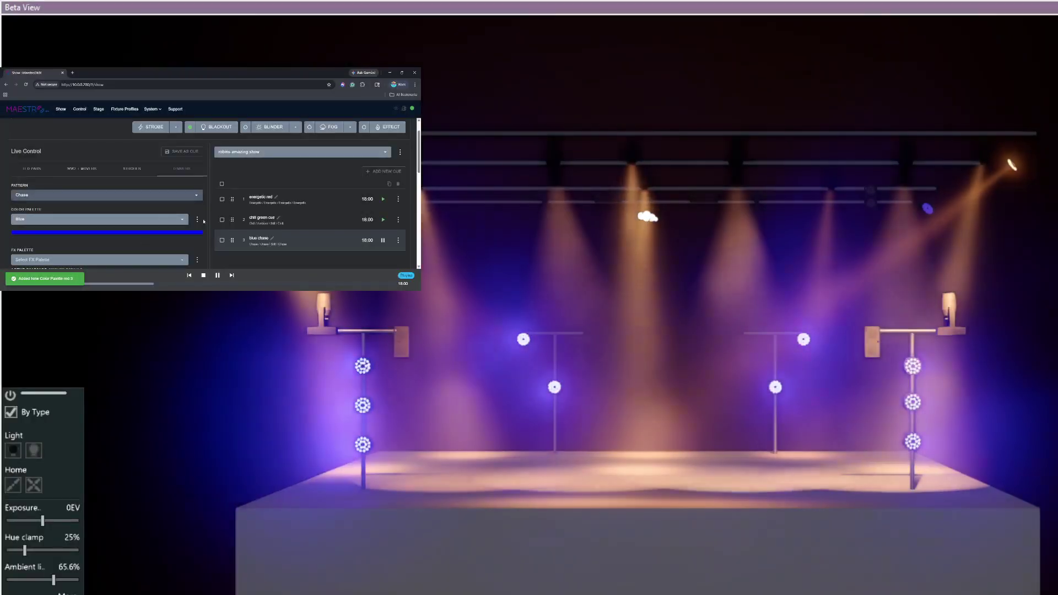
Step: Create and save a color palette named "red 4" with red as its first color and white as its second
{"action": "left_click", "coordinate": [197, 219]}
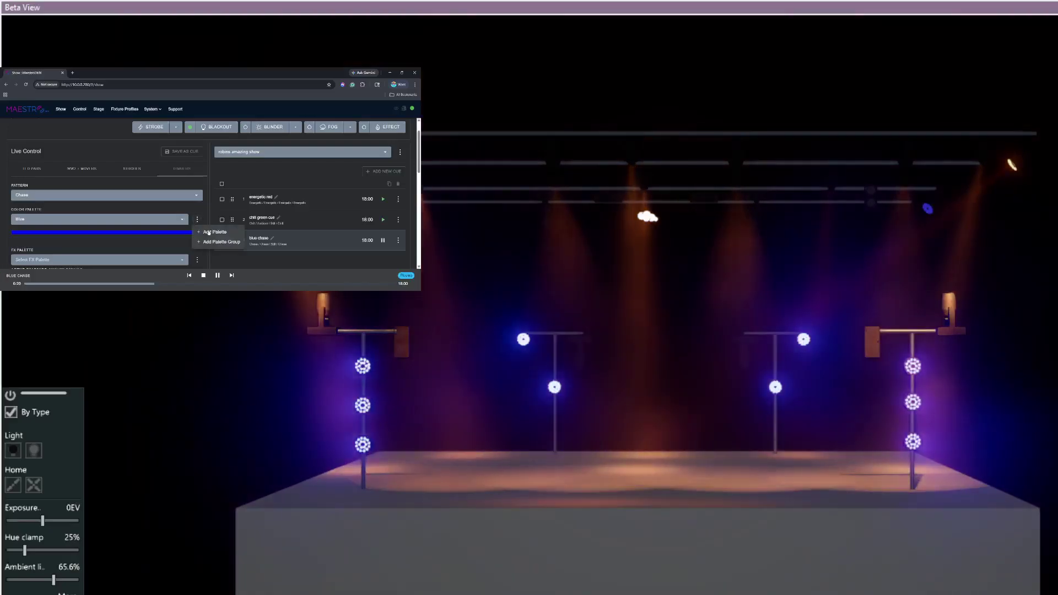
{"action": "left_click", "coordinate": [212, 231]}
{"action": "left_click", "coordinate": [124, 189]}
{"action": "type", "text": "re"}
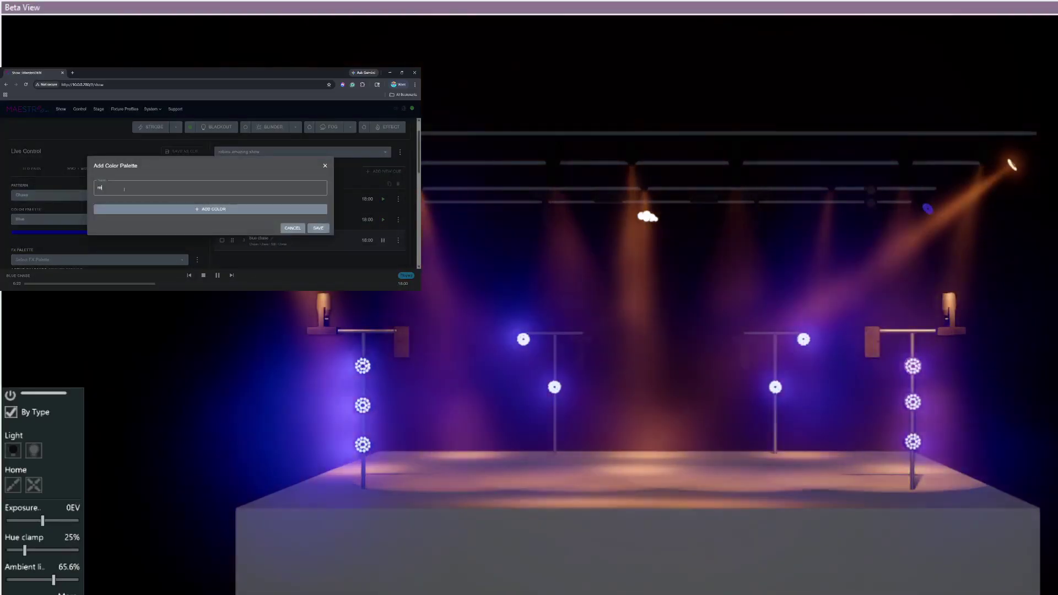
{"action": "type", "text": "d 4"}
{"action": "left_click", "coordinate": [135, 210]}
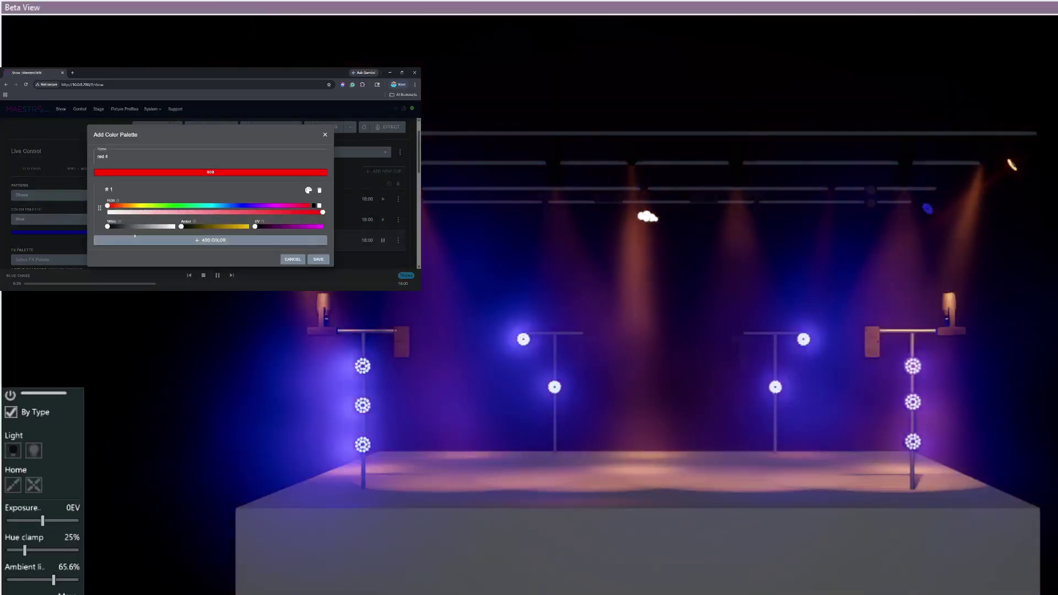
{"action": "left_click", "coordinate": [137, 239]}
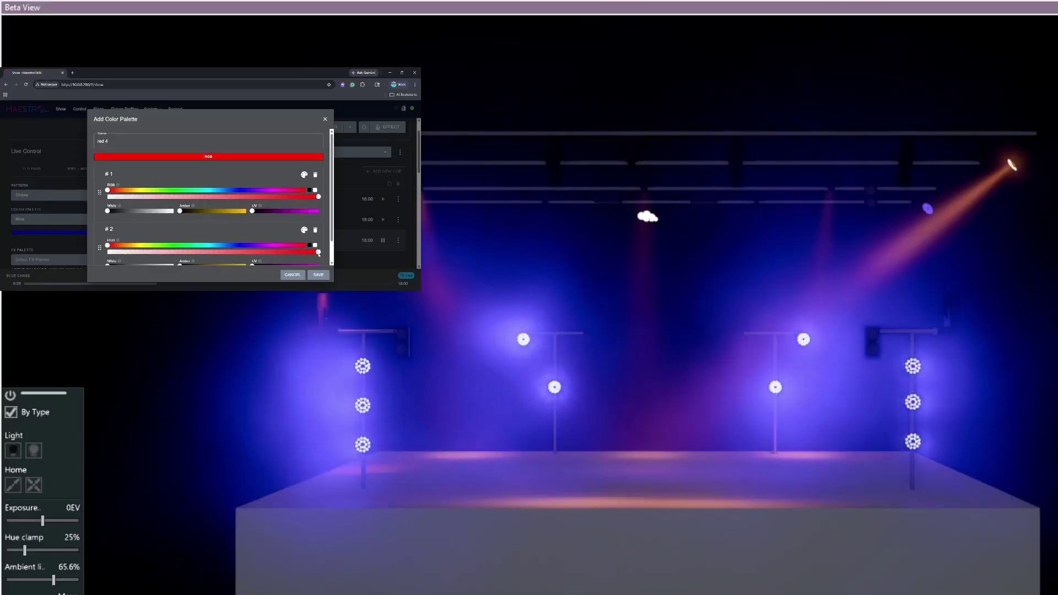
{"action": "left_click_drag", "start_coordinate": [319, 252], "coordinate": [48, 270]}
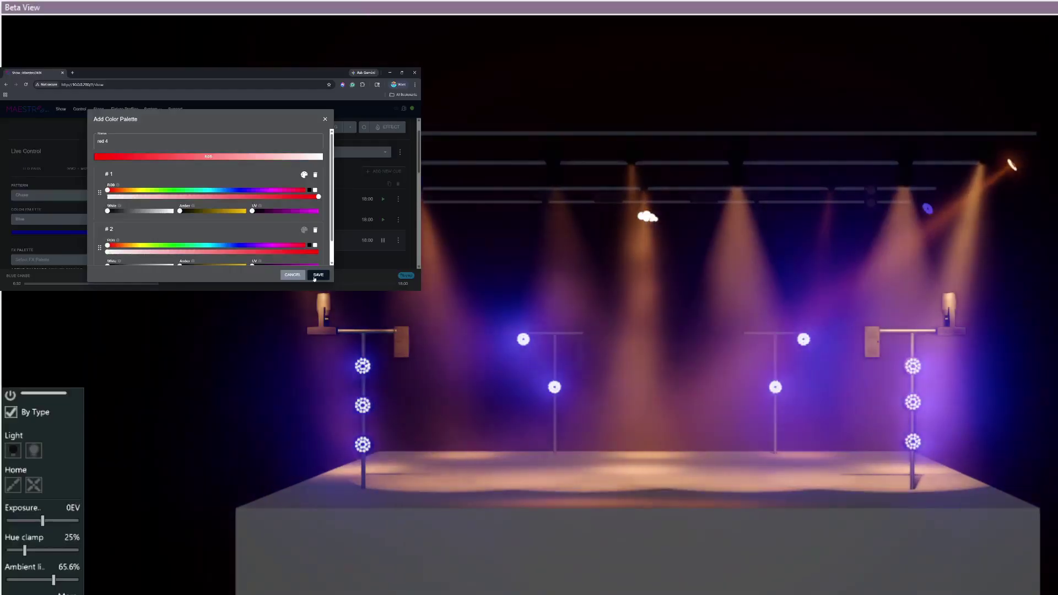
{"action": "left_click", "coordinate": [315, 275]}
Step: Start a color palette named "red 5" with red as its first color and black as its second, and add a third color
{"action": "left_click", "coordinate": [197, 220]}
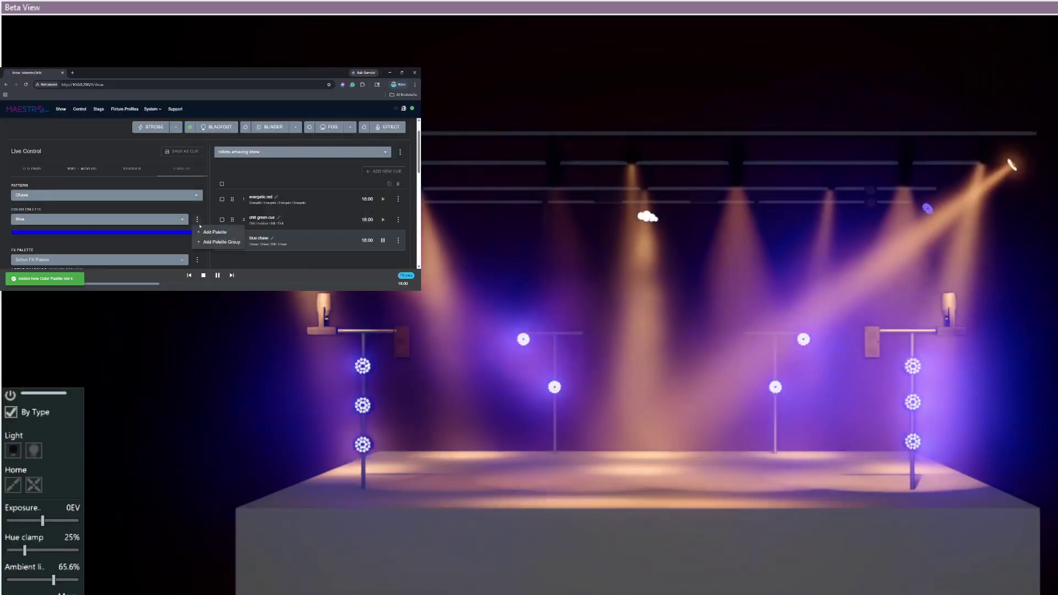
{"action": "left_click", "coordinate": [209, 232]}
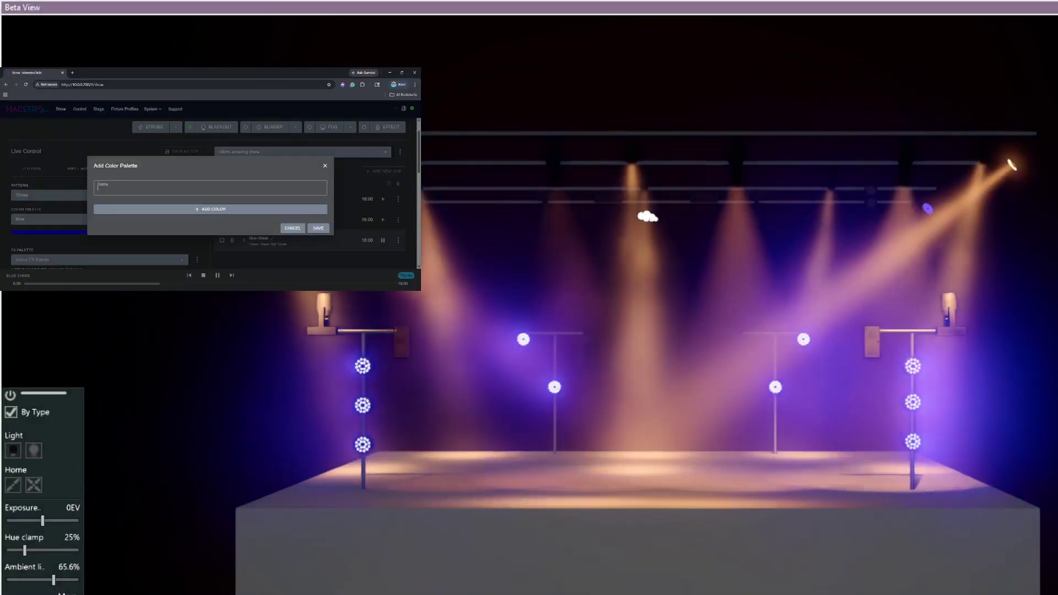
{"action": "left_click", "coordinate": [159, 182]}
{"action": "type", "text": "red 5"}
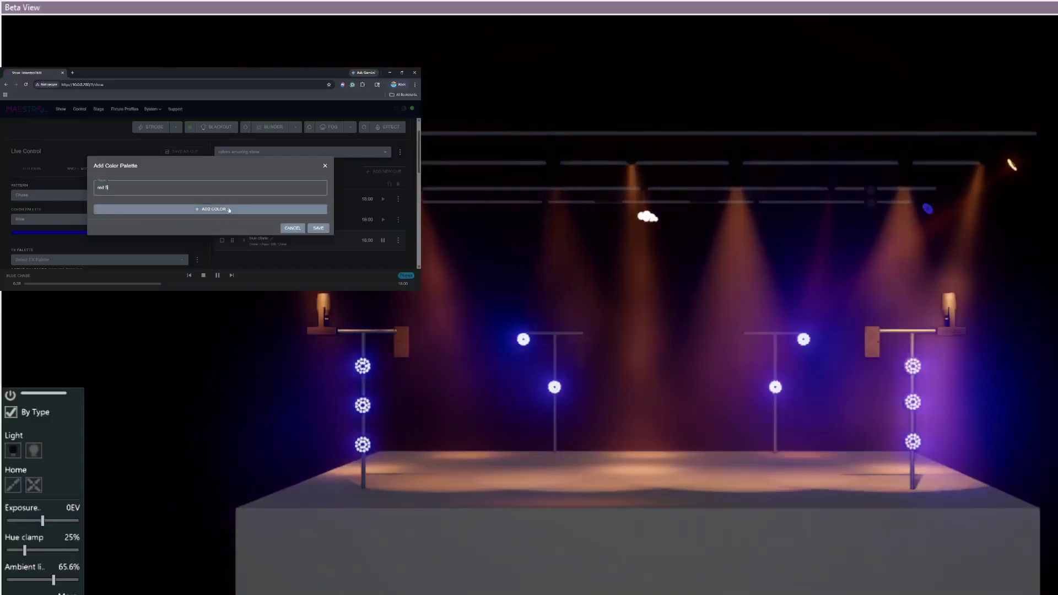
{"action": "left_click", "coordinate": [229, 209]}
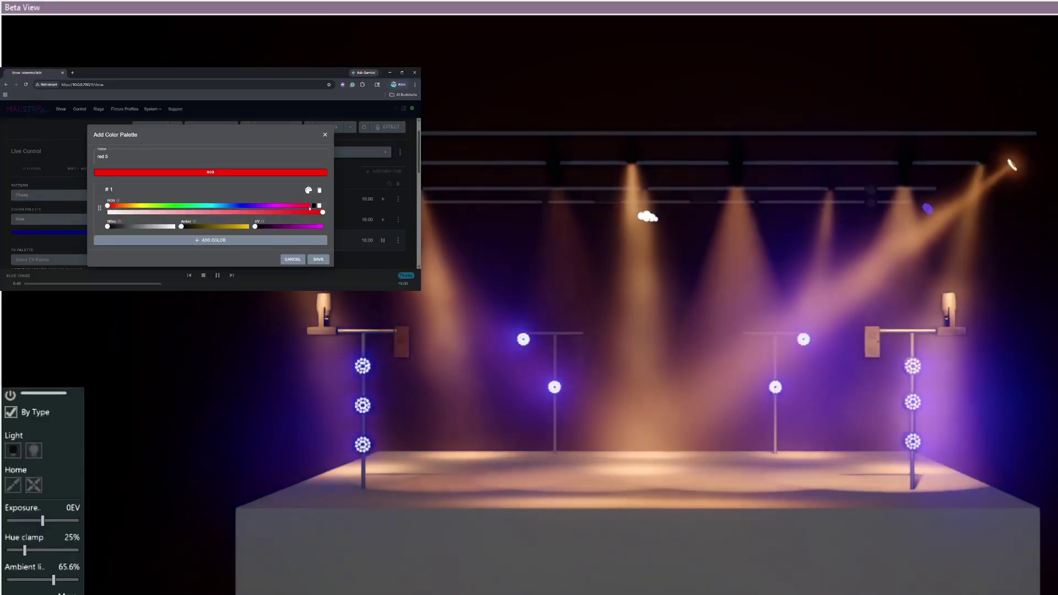
{"action": "left_click", "coordinate": [206, 239]}
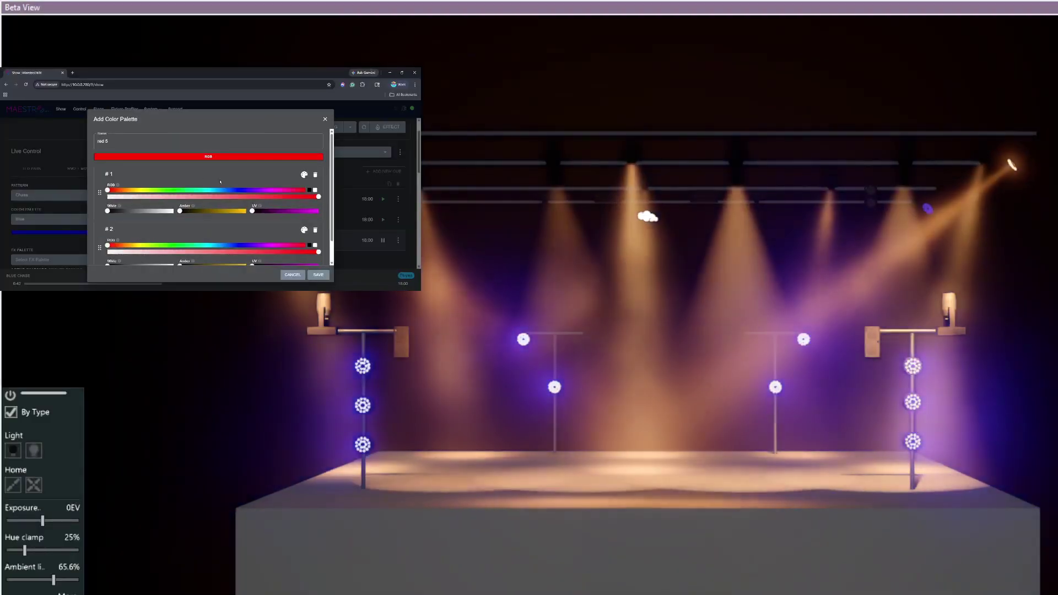
{"action": "left_click", "coordinate": [310, 245]}
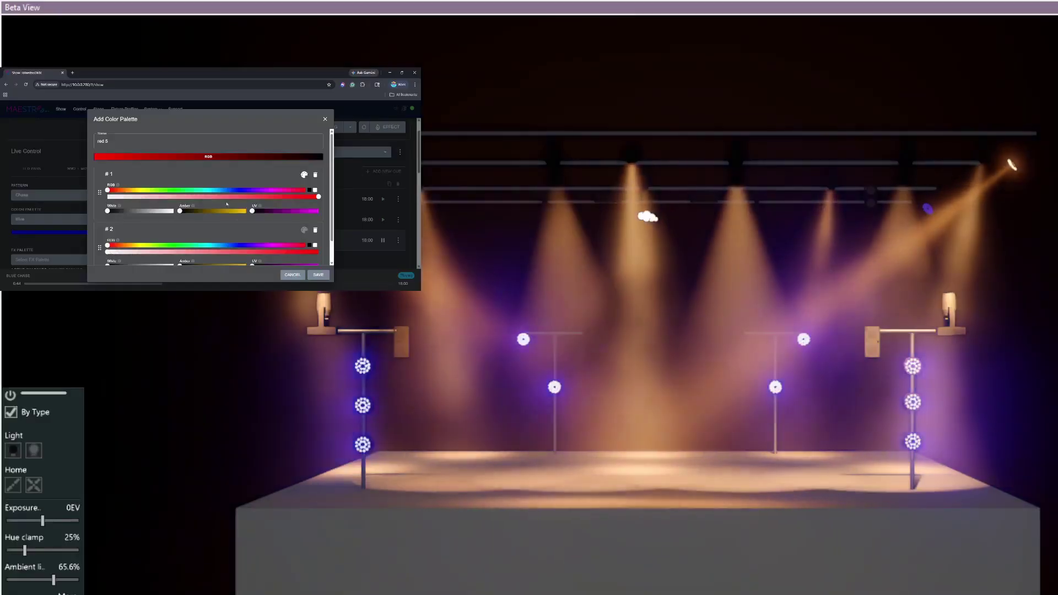
{"action": "scroll", "coordinate": [223, 212], "scroll_direction": "down", "scroll_amount": 1}
{"action": "left_click", "coordinate": [208, 256]}
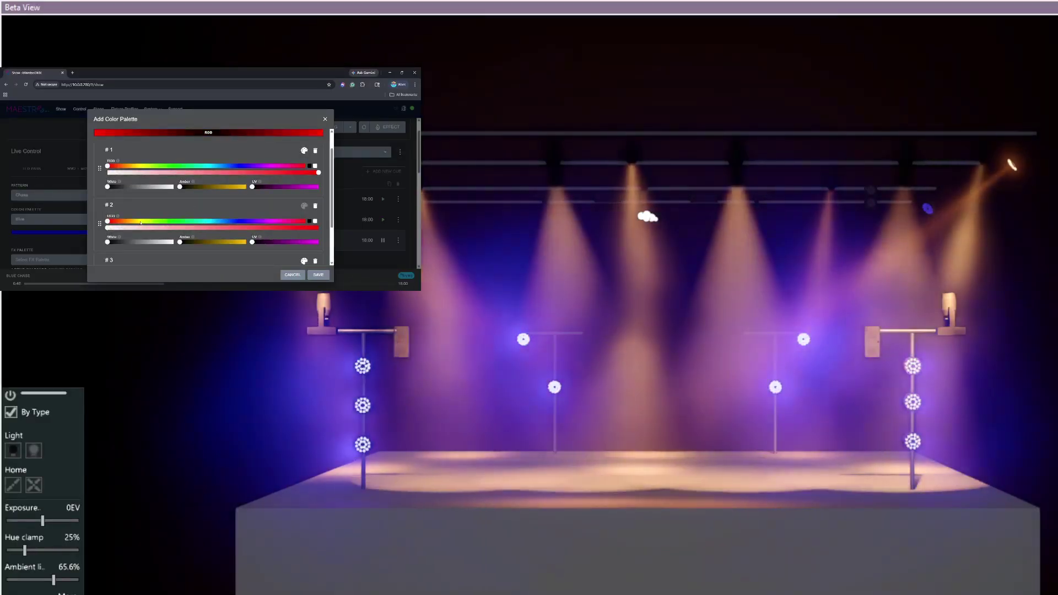
{"action": "left_click", "coordinate": [137, 222]}
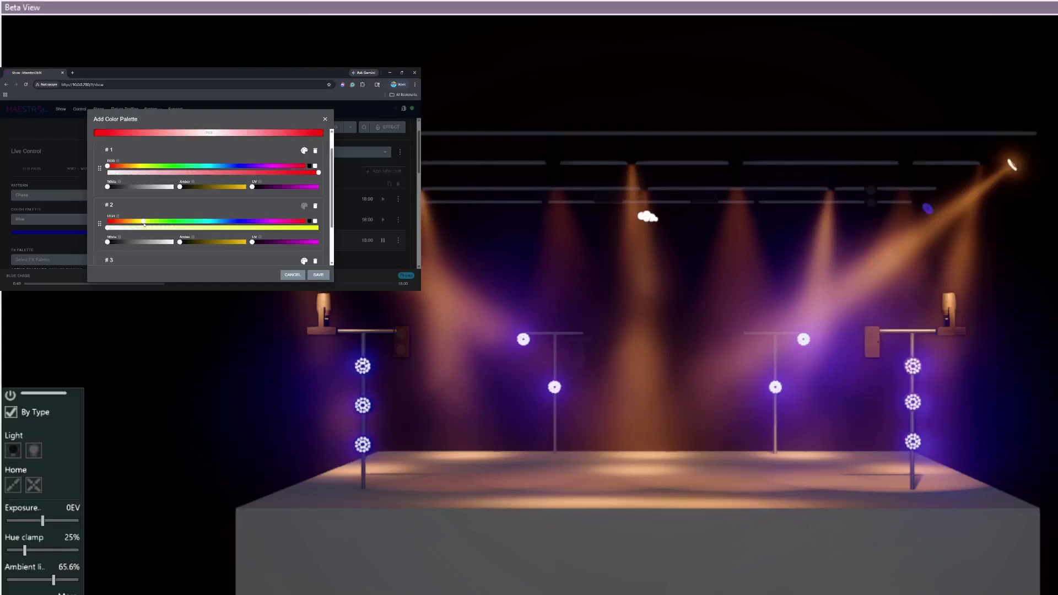
{"action": "left_click_drag", "start_coordinate": [144, 223], "coordinate": [142, 224]}
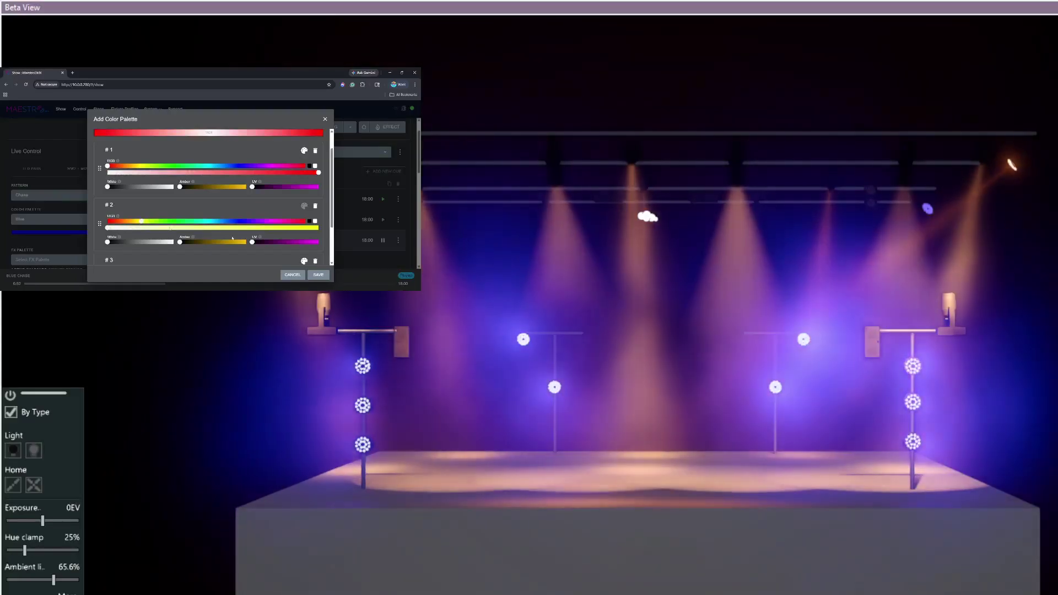
{"action": "scroll", "coordinate": [228, 202], "scroll_direction": "down", "scroll_amount": 2}
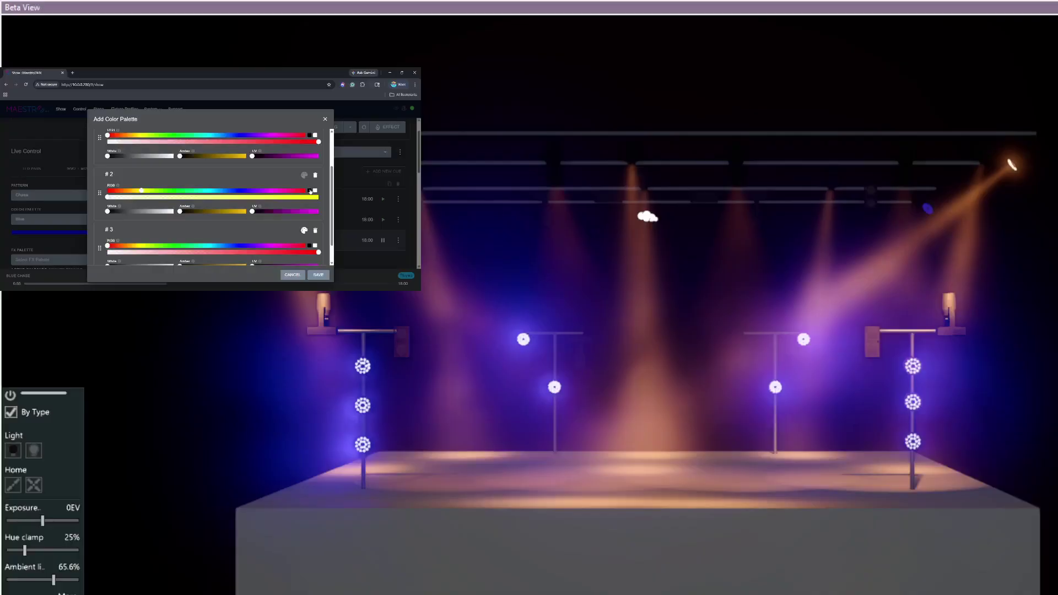
{"action": "left_click", "coordinate": [310, 191]}
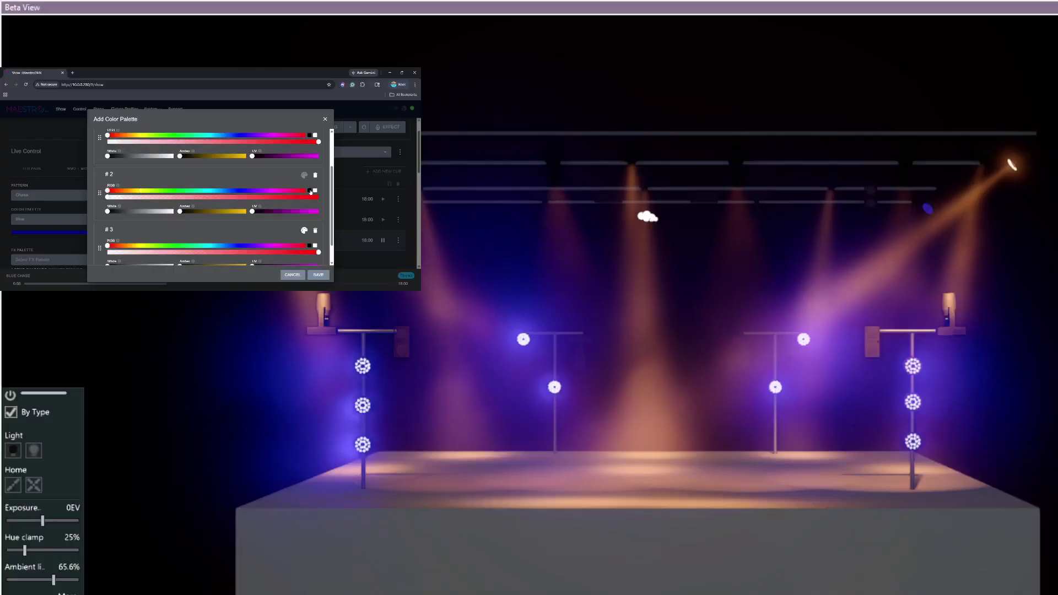
Step: Set the third color of the "red 5" palette to yellow and save the palette
{"action": "left_click_drag", "start_coordinate": [107, 246], "coordinate": [138, 245]}
{"action": "scroll", "coordinate": [196, 204], "scroll_direction": "up", "scroll_amount": 4}
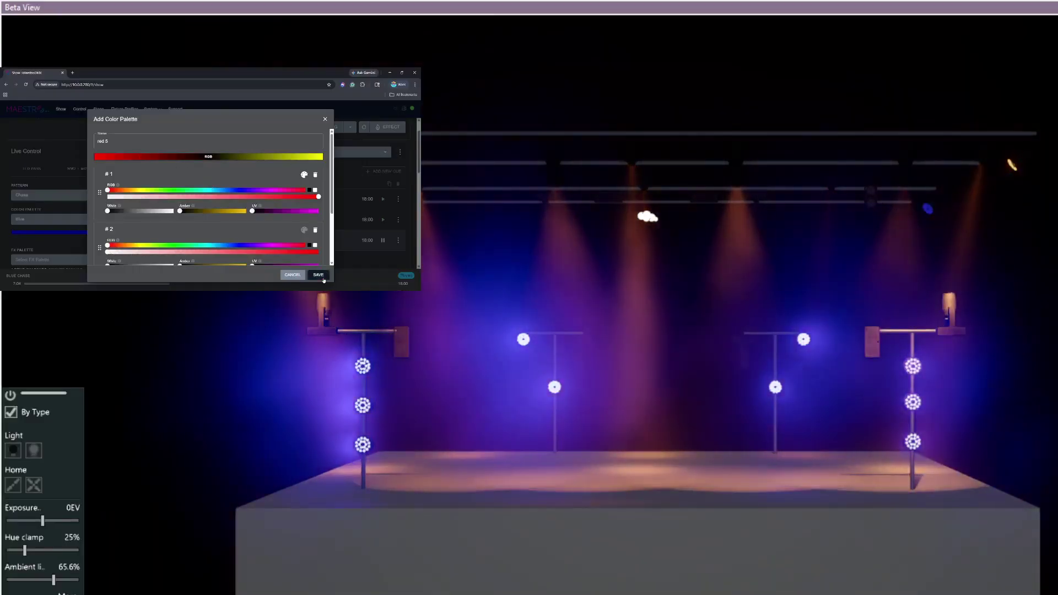
{"action": "left_click", "coordinate": [324, 277]}
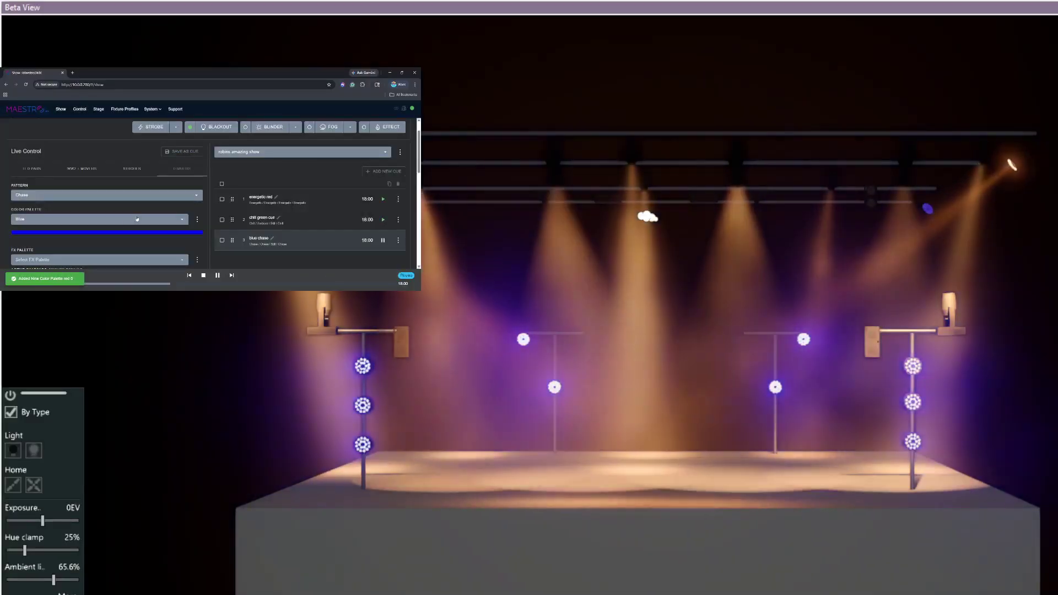
Step: Find the "red 5" color palette and apply it to the fourth fixture group
{"action": "left_click", "coordinate": [136, 219]}
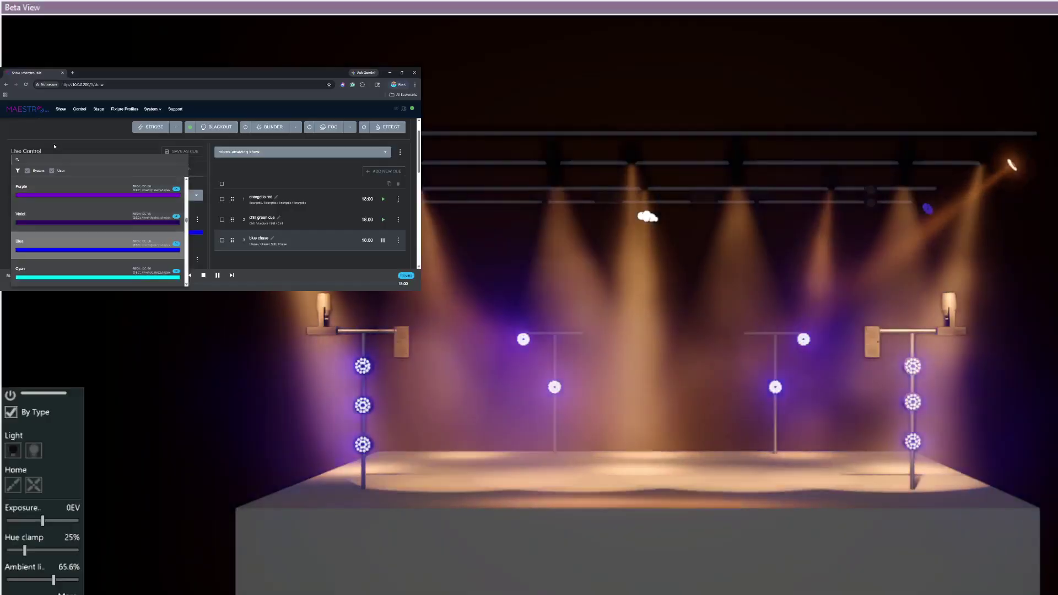
{"action": "type", "text": "red"}
{"action": "scroll", "coordinate": [62, 188], "scroll_direction": "down", "scroll_amount": 3}
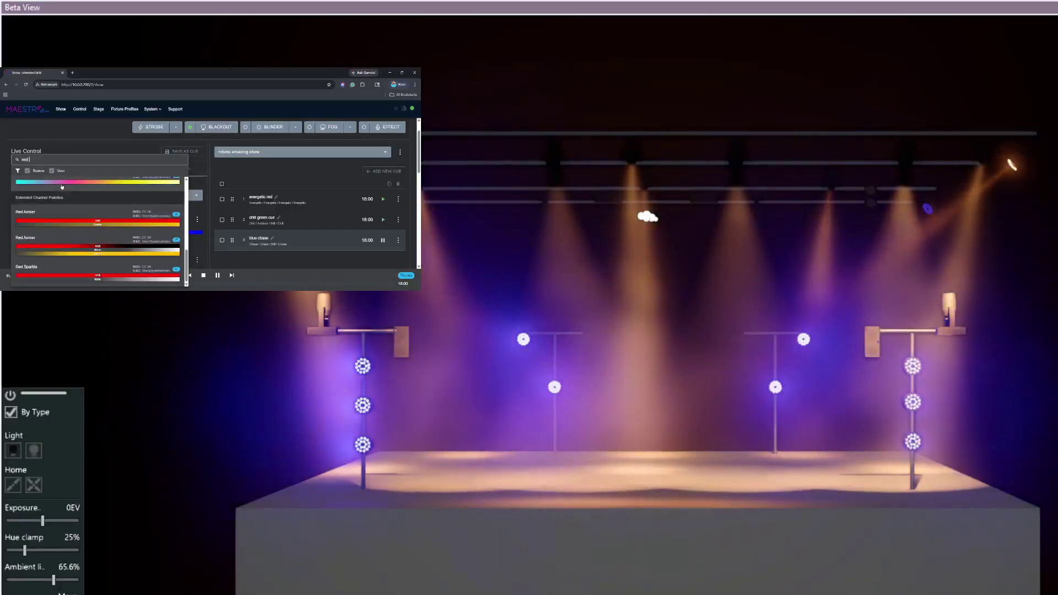
{"action": "type", "text": "5"}
{"action": "left_click", "coordinate": [78, 270]}
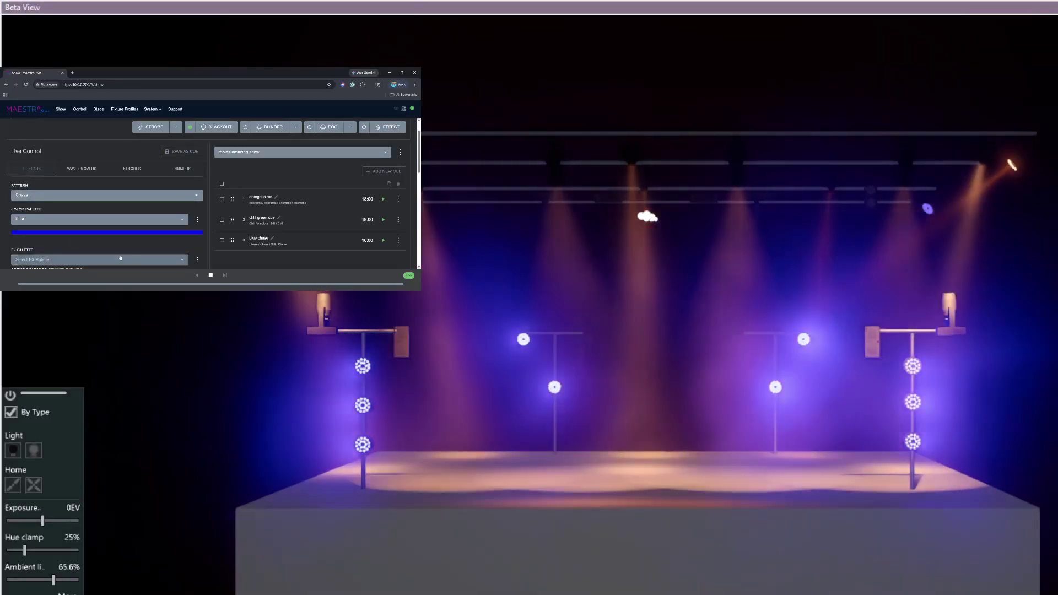
Step: Apply the "red 5" color palette to the first fixture group in live control
{"action": "left_click", "coordinate": [58, 218]}
{"action": "type", "text": "red 5"}
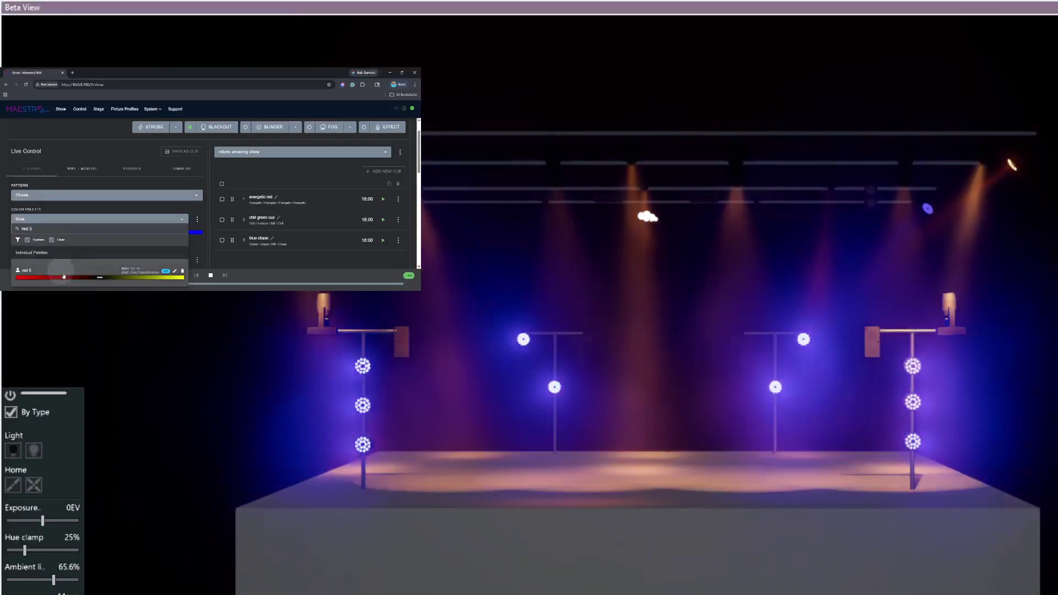
{"action": "left_click", "coordinate": [53, 270]}
Step: Set the first fixture group's pattern to Maestro - Energetic in live control
{"action": "left_click", "coordinate": [33, 195]}
{"action": "scroll", "coordinate": [47, 242], "scroll_direction": "up", "scroll_amount": 10}
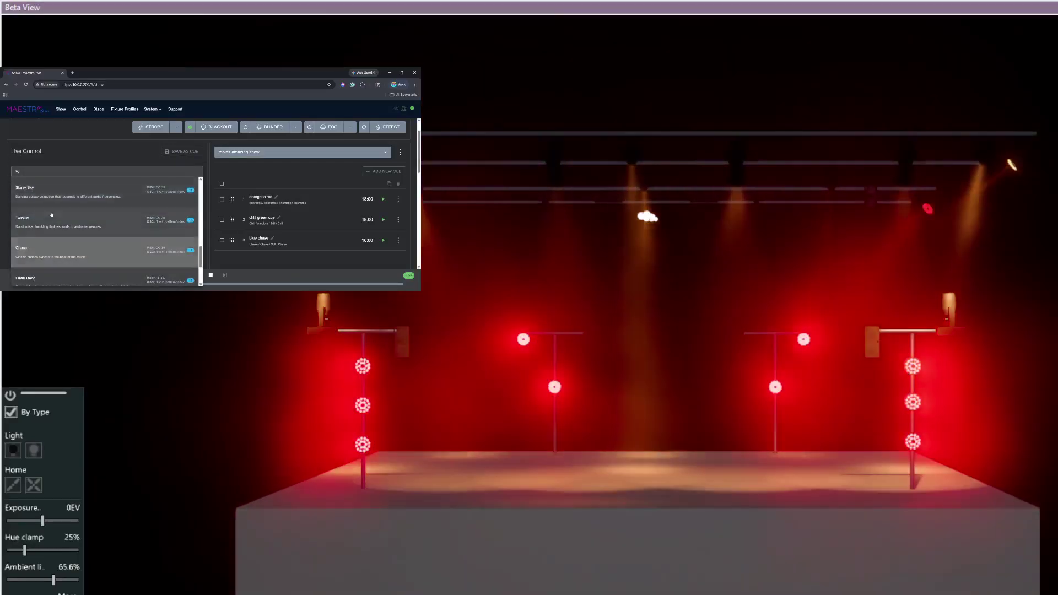
{"action": "scroll", "coordinate": [46, 243], "scroll_direction": "down", "scroll_amount": 3}
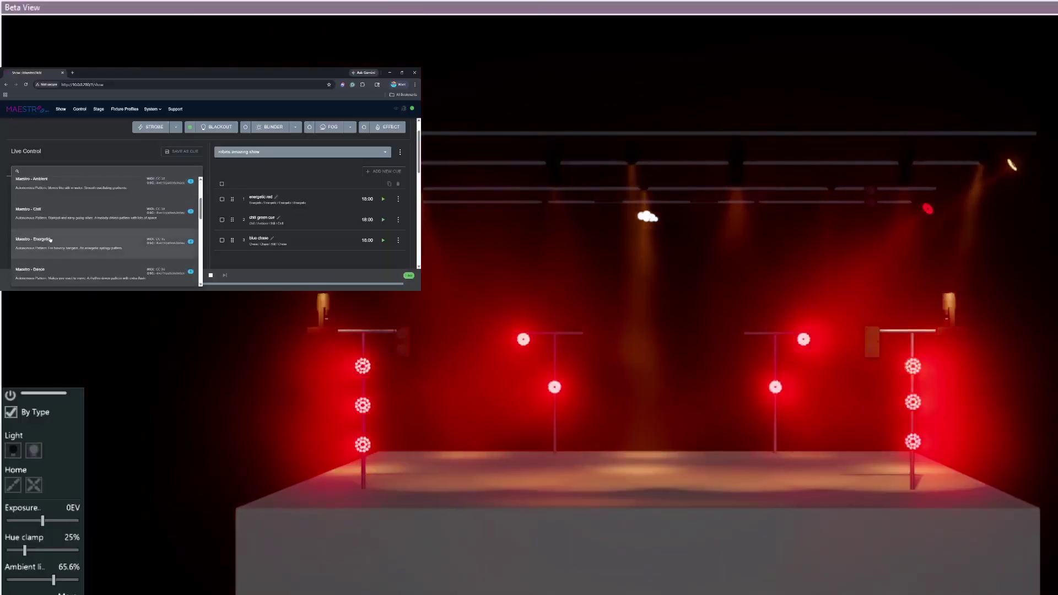
{"action": "left_click", "coordinate": [57, 246]}
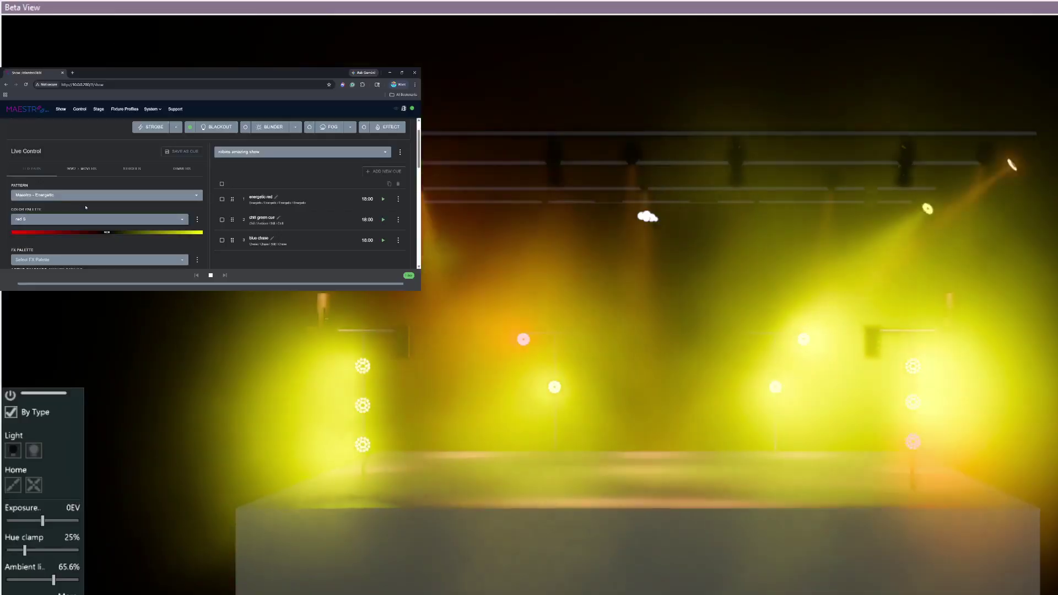
Step: Set the first fixture group's Excitement to 32.5% and its Background to 26.7%
{"action": "scroll", "coordinate": [65, 239], "scroll_direction": "down", "scroll_amount": 3}
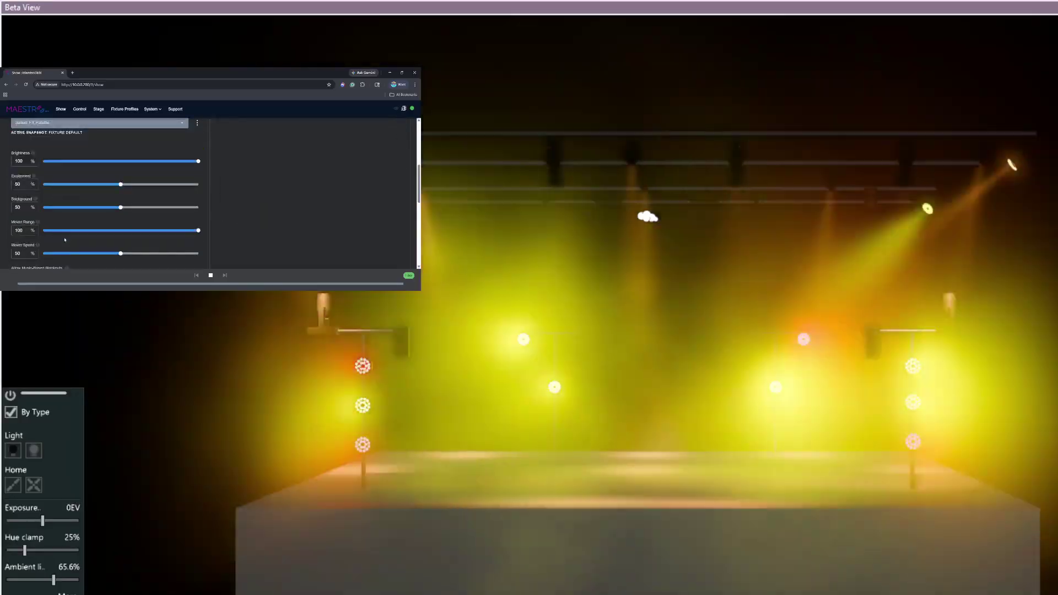
{"action": "left_click_drag", "start_coordinate": [121, 184], "coordinate": [93, 184]}
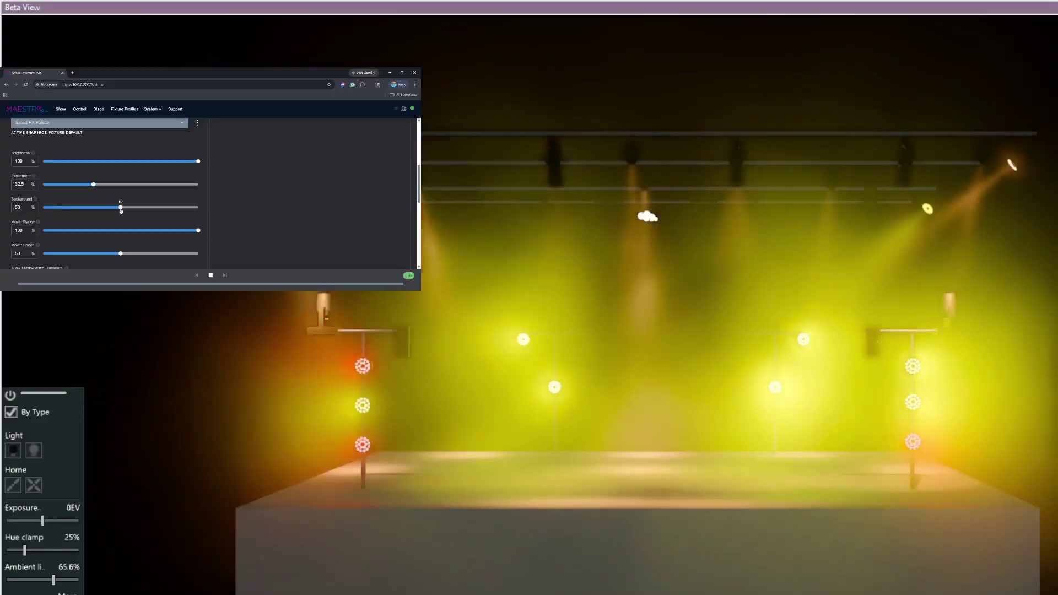
{"action": "left_click_drag", "start_coordinate": [121, 207], "coordinate": [84, 207]}
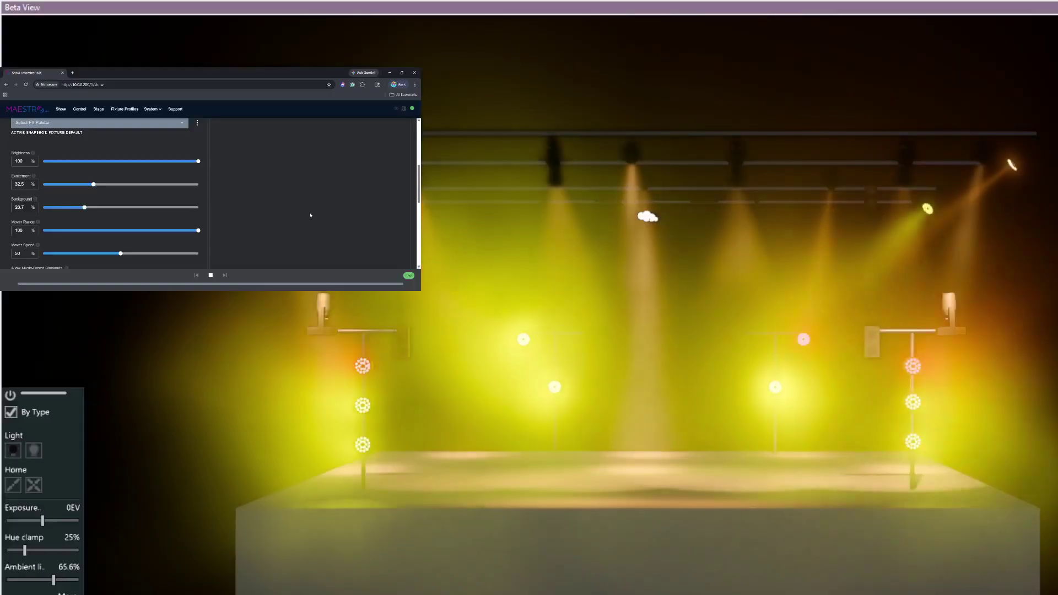
Step: Set the first fixture group's Attack to 8%, Decay to 81.7% and Energy to 31.8%
{"action": "scroll", "coordinate": [310, 215], "scroll_direction": "down", "scroll_amount": 10}
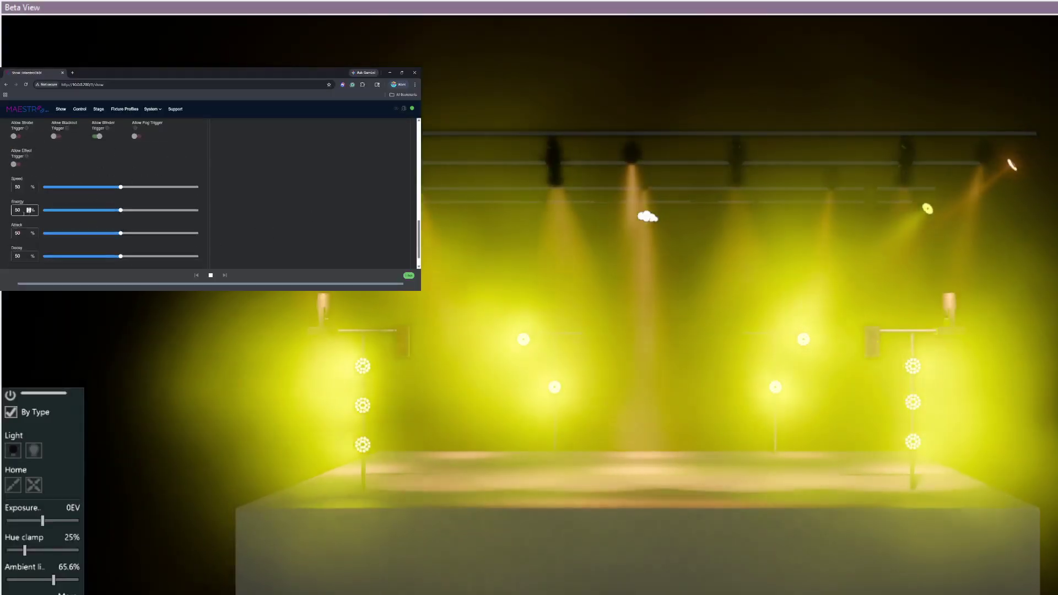
{"action": "scroll", "coordinate": [61, 231], "scroll_direction": "down", "scroll_amount": 1}
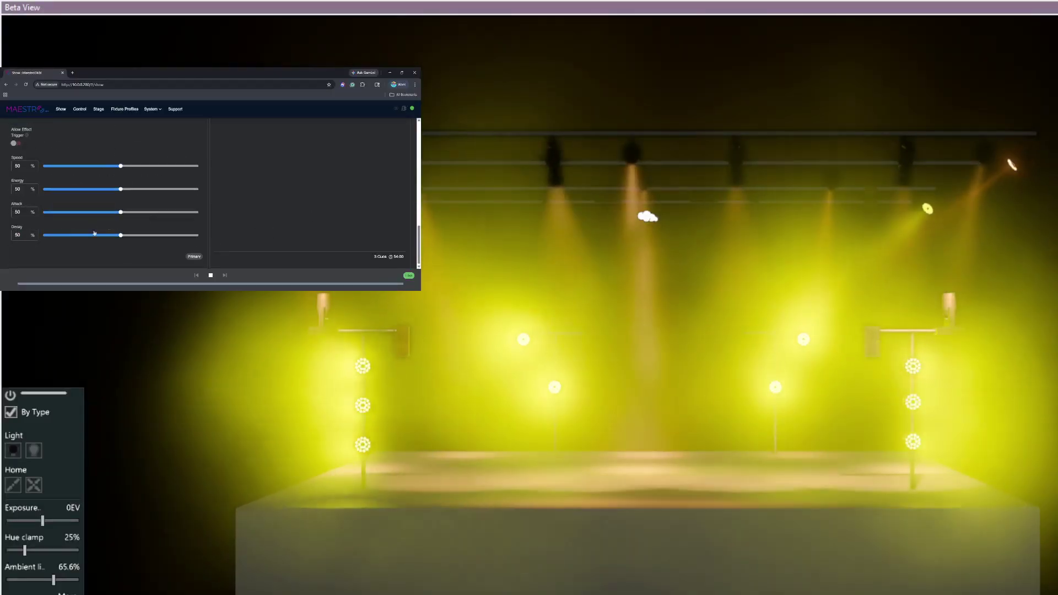
{"action": "left_click_drag", "start_coordinate": [121, 235], "coordinate": [170, 235]}
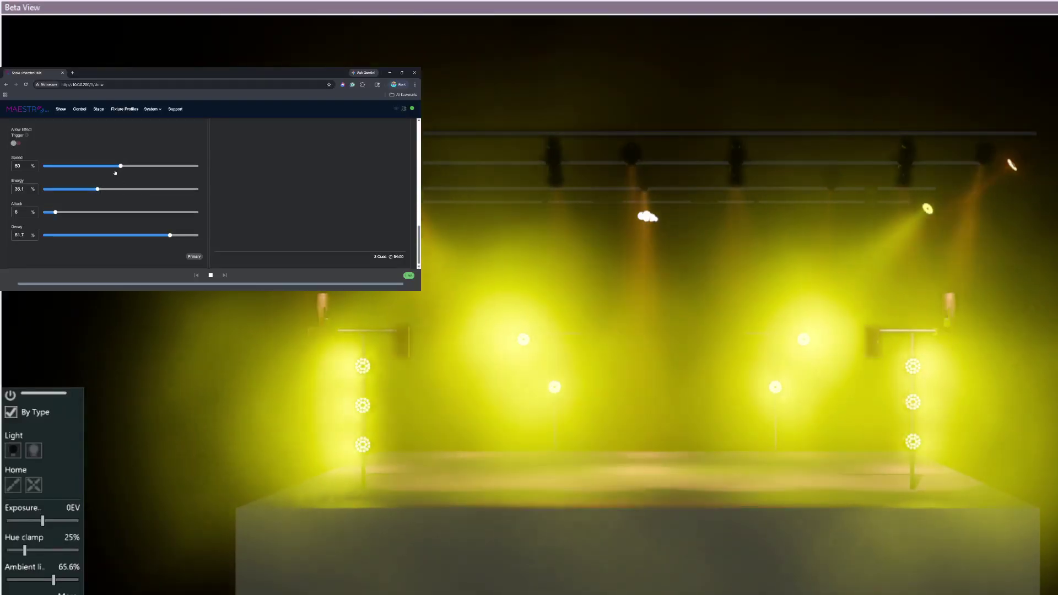
{"action": "left_click_drag", "start_coordinate": [175, 192], "coordinate": [201, 190]}
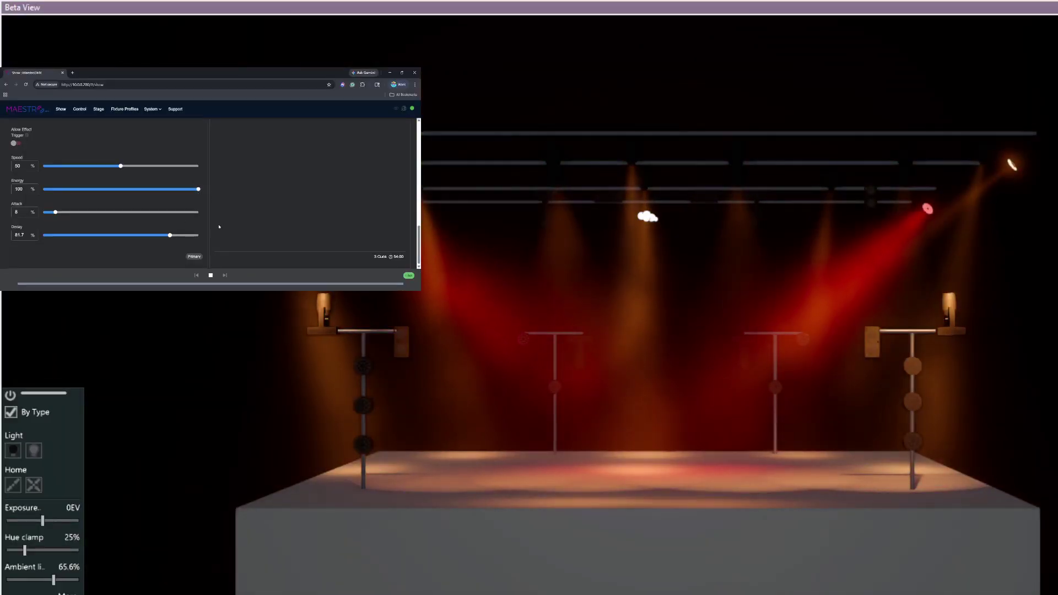
{"action": "mouse_move", "coordinate": [180, 192]}
{"action": "left_mouse_down"}
{"action": "mouse_move", "coordinate": [144, 190]}
{"action": "mouse_move", "coordinate": [161, 190]}
{"action": "left_mouse_up"}
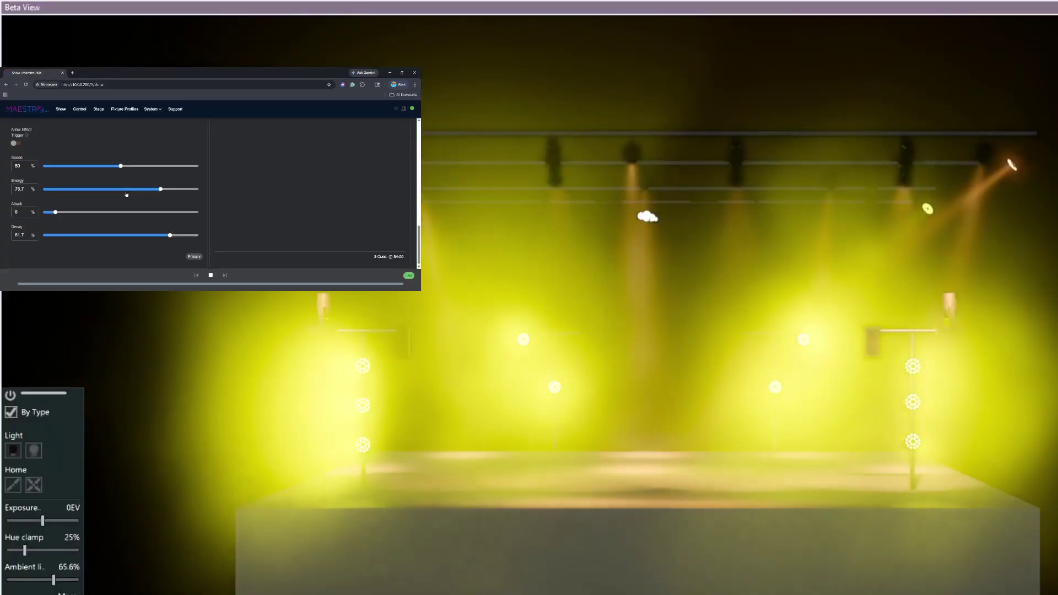
Step: Start a color palette group and include the custom palettes Red 1, red 2, red 3, red 4 and red 5
{"action": "scroll", "coordinate": [126, 169], "scroll_direction": "up", "scroll_amount": 10}
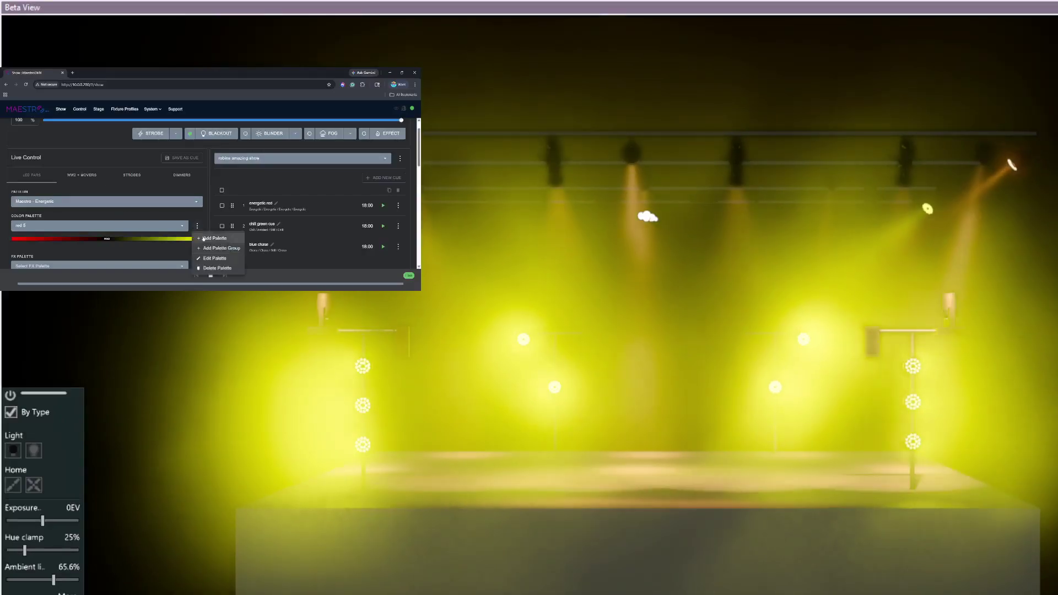
{"action": "left_click", "coordinate": [215, 248]}
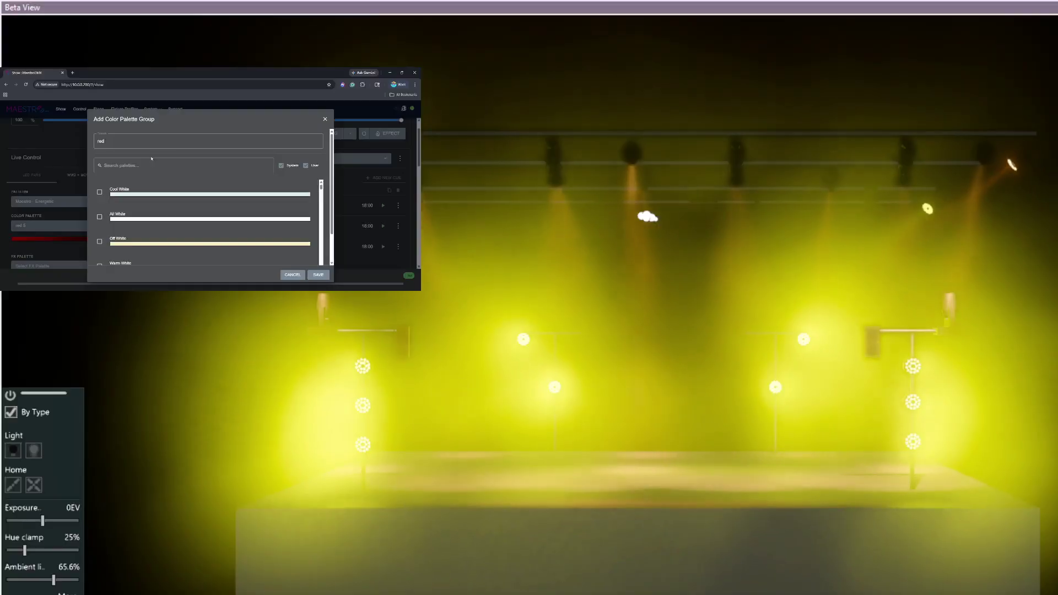
{"action": "left_click", "coordinate": [186, 164]}
{"action": "type", "text": "red"}
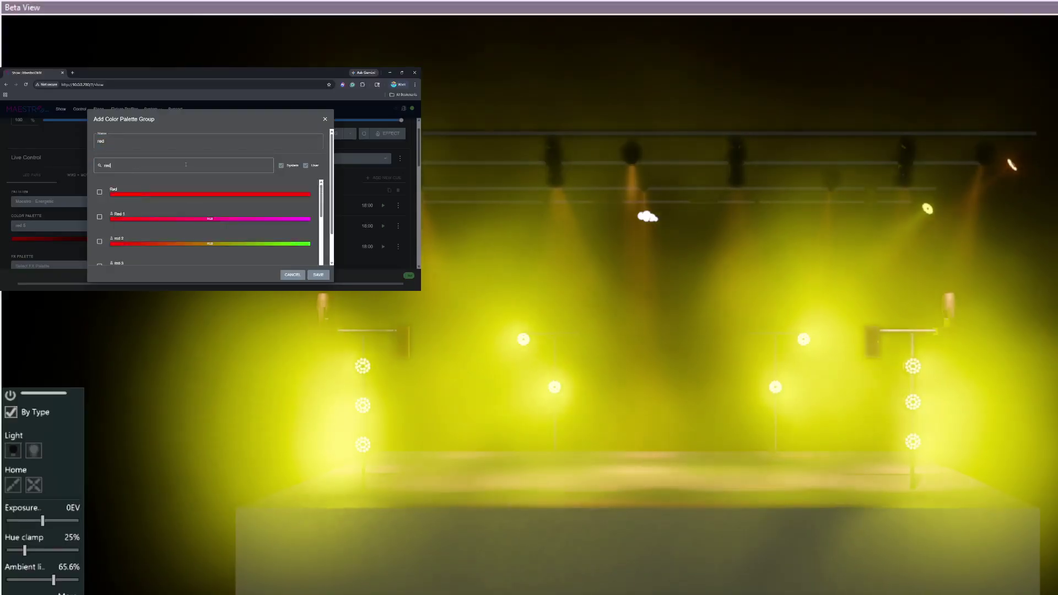
{"action": "scroll", "coordinate": [139, 202], "scroll_direction": "down", "scroll_amount": 1}
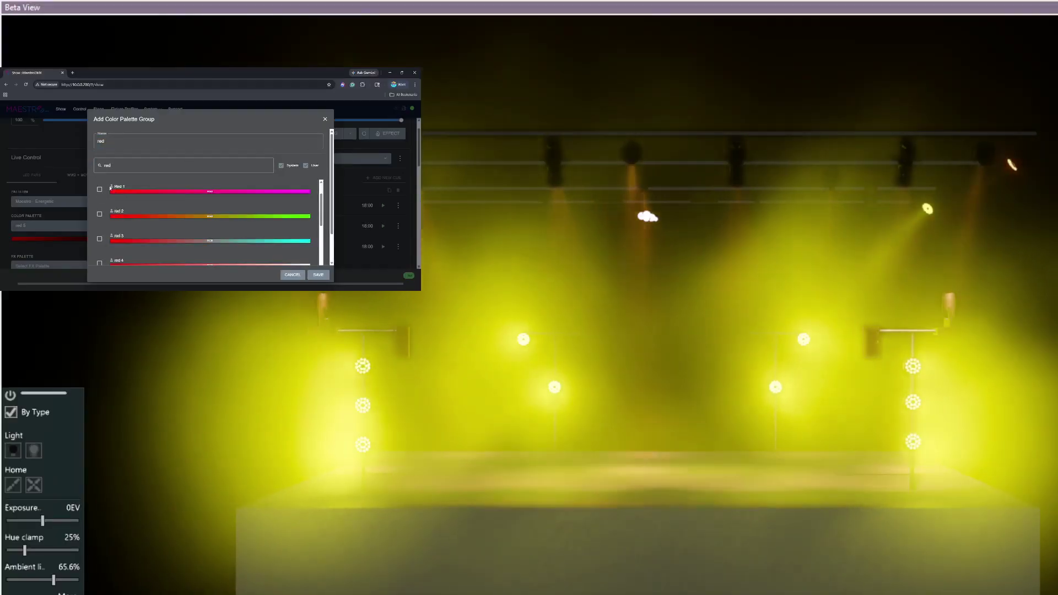
{"action": "scroll", "coordinate": [100, 219], "scroll_direction": "down", "scroll_amount": 1}
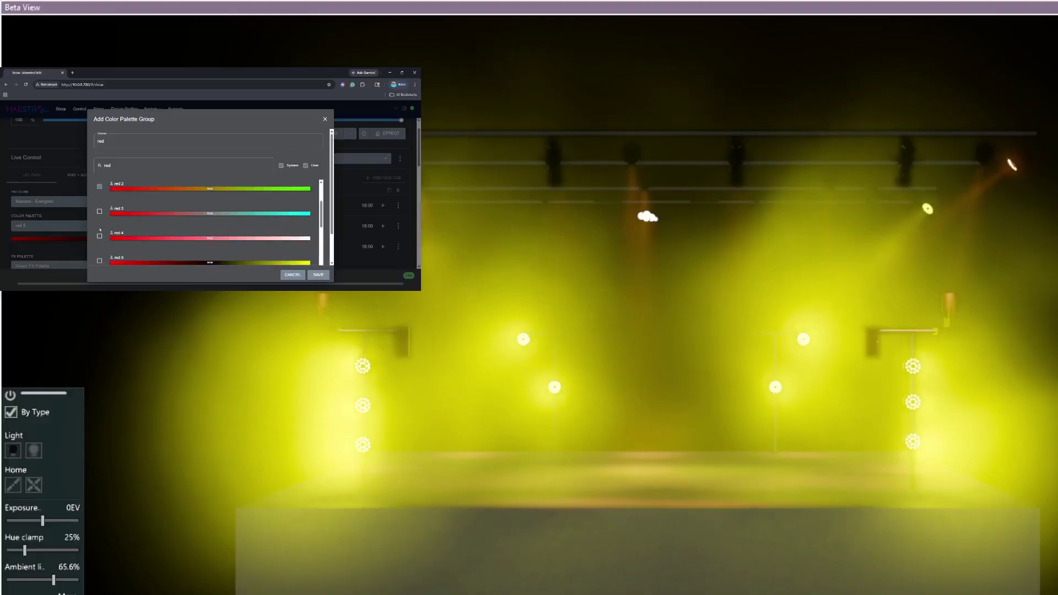
{"action": "scroll", "coordinate": [100, 236], "scroll_direction": "down", "scroll_amount": 1}
{"action": "left_click", "coordinate": [101, 233]}
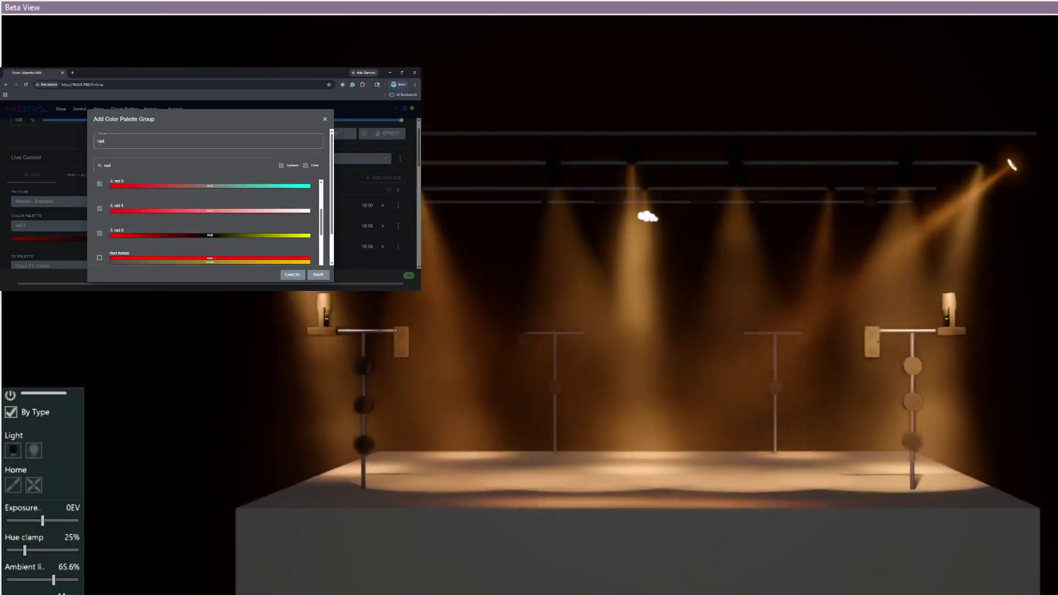
Step: Name the color palette group with the owner's first name followed by "RED GOOD TIMES" and save it
{"action": "double_click", "coordinate": [100, 141]}
{"action": "type", "text": "R"}
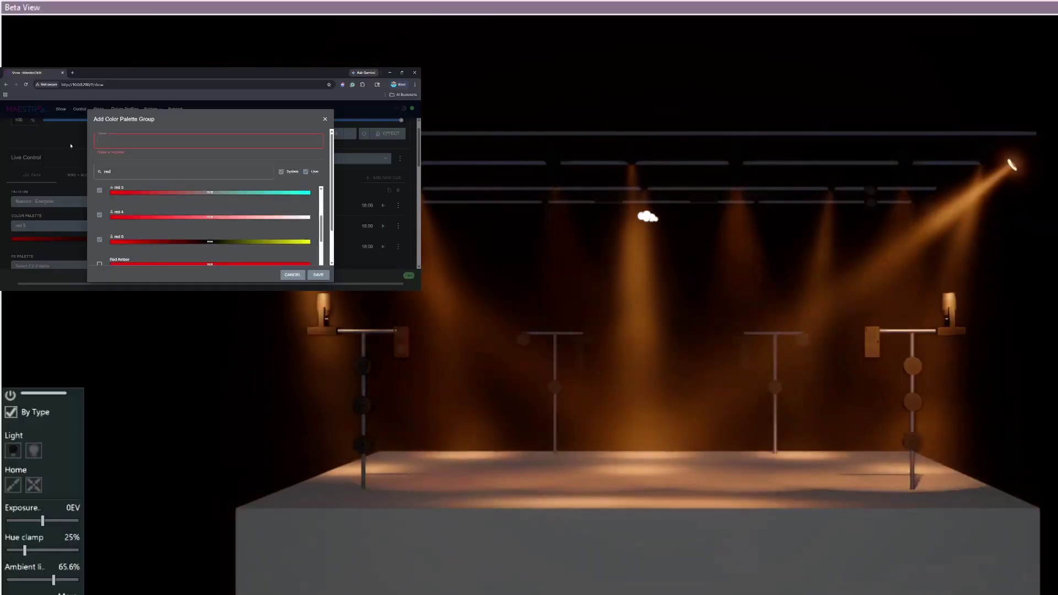
{"action": "type", "text": "OBSINS RED"}
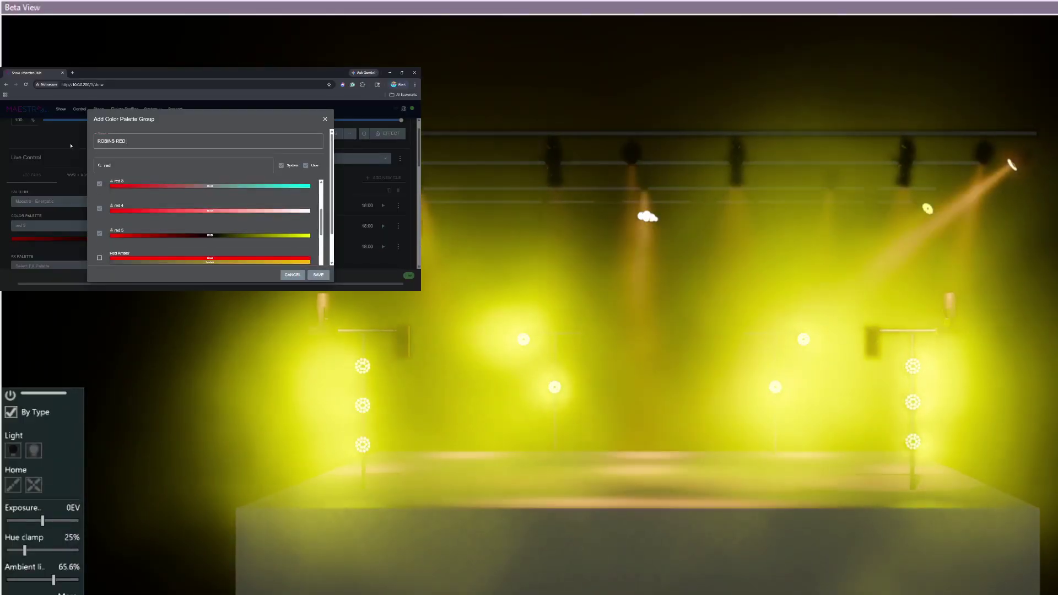
{"action": "type", "text": "S"}
{"action": "key", "text": "Return"}
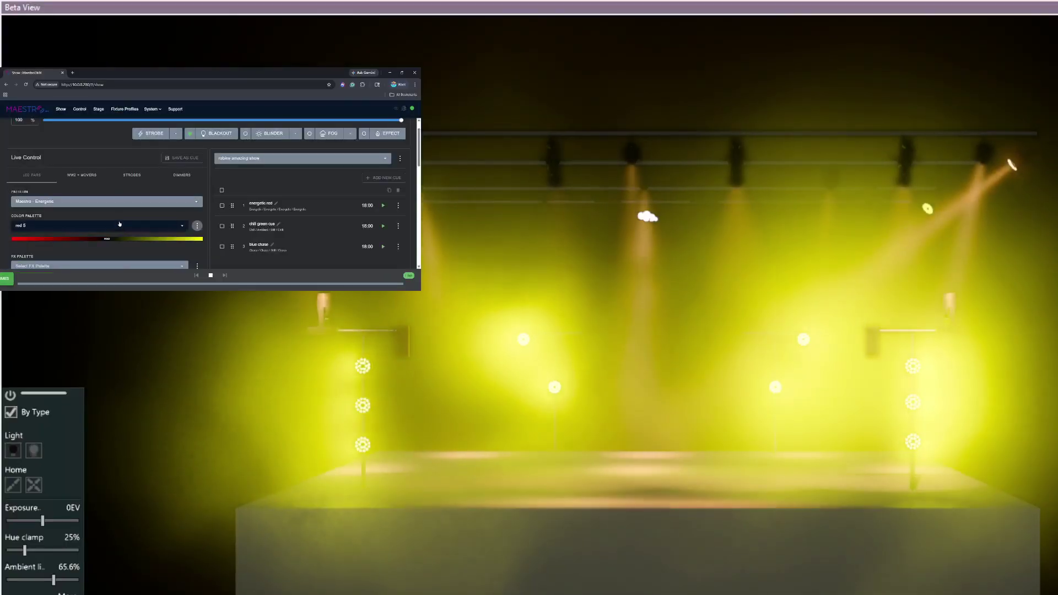
Step: Apply the custom "RED GOOD TIMES" color palette group to the first fixture group
{"action": "left_click", "coordinate": [148, 224]}
{"action": "scroll", "coordinate": [20, 213], "scroll_direction": "up", "scroll_amount": 5}
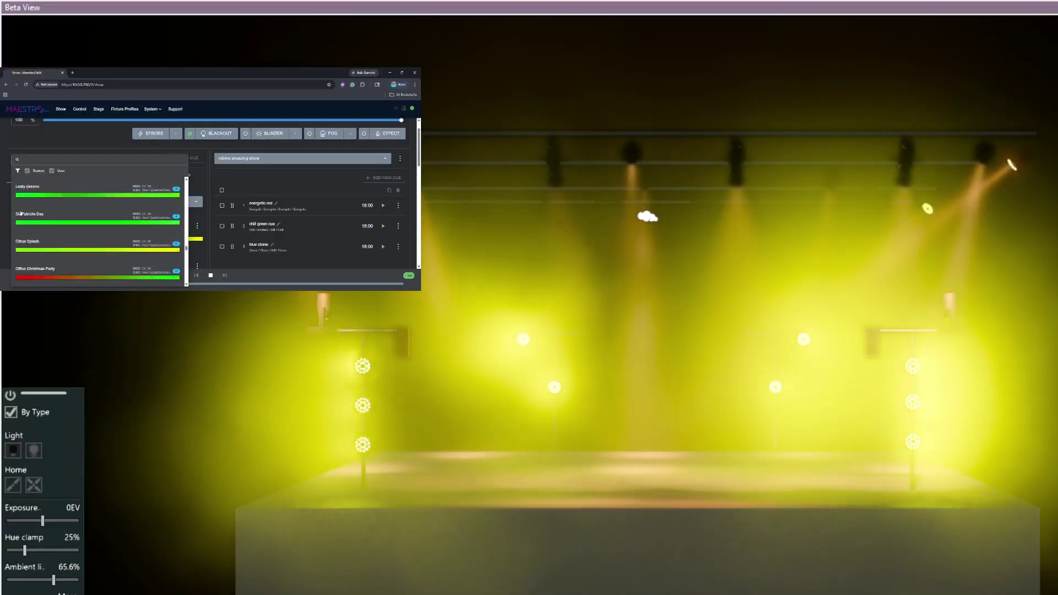
{"action": "scroll", "coordinate": [72, 243], "scroll_direction": "up", "scroll_amount": 5}
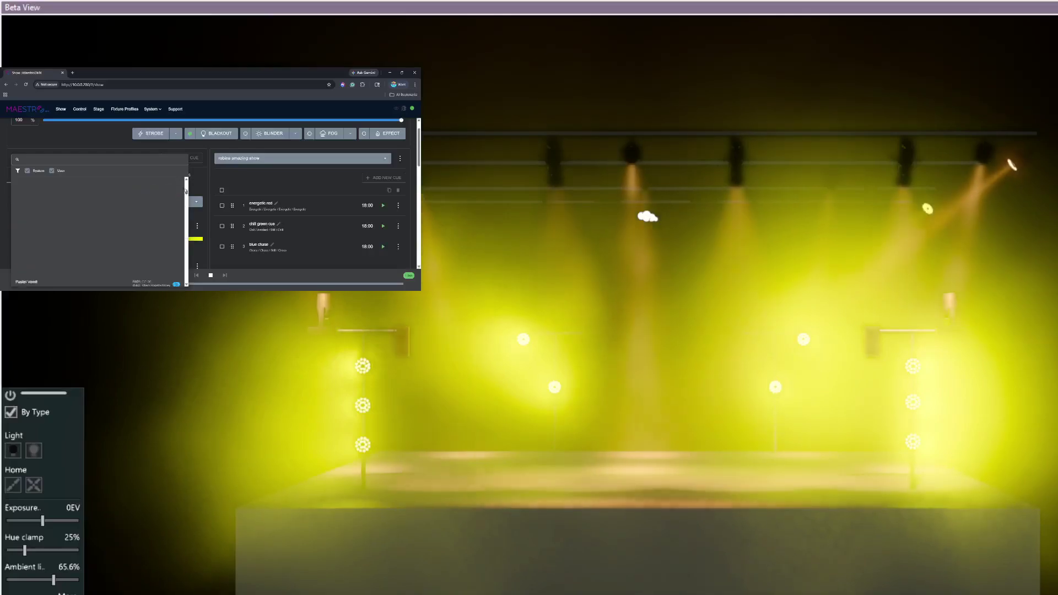
{"action": "scroll", "coordinate": [69, 243], "scroll_direction": "down", "scroll_amount": 10}
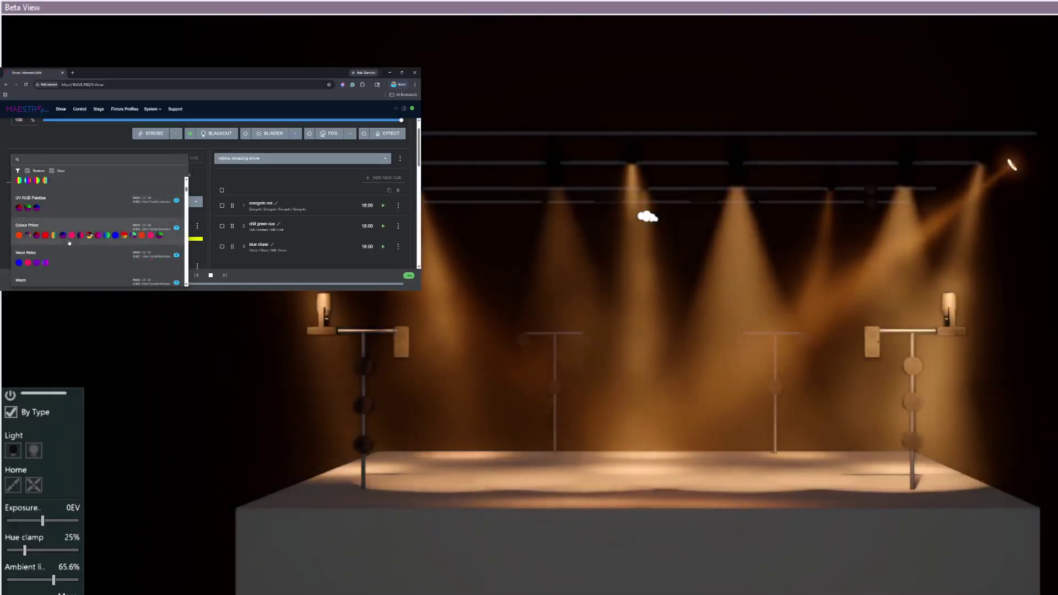
{"action": "scroll", "coordinate": [62, 243], "scroll_direction": "down", "scroll_amount": 3}
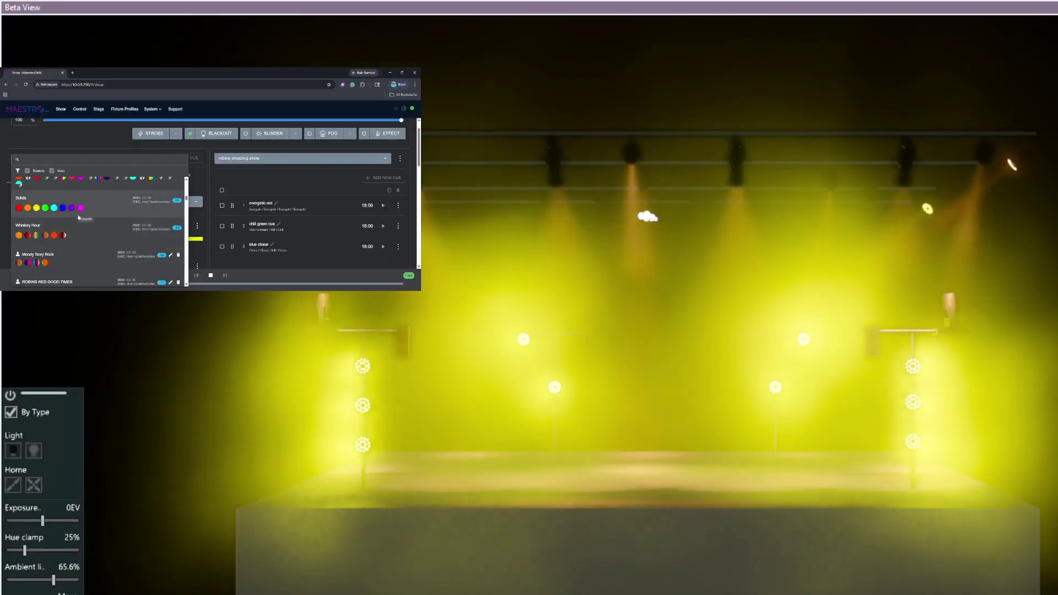
{"action": "scroll", "coordinate": [66, 237], "scroll_direction": "down", "scroll_amount": 2}
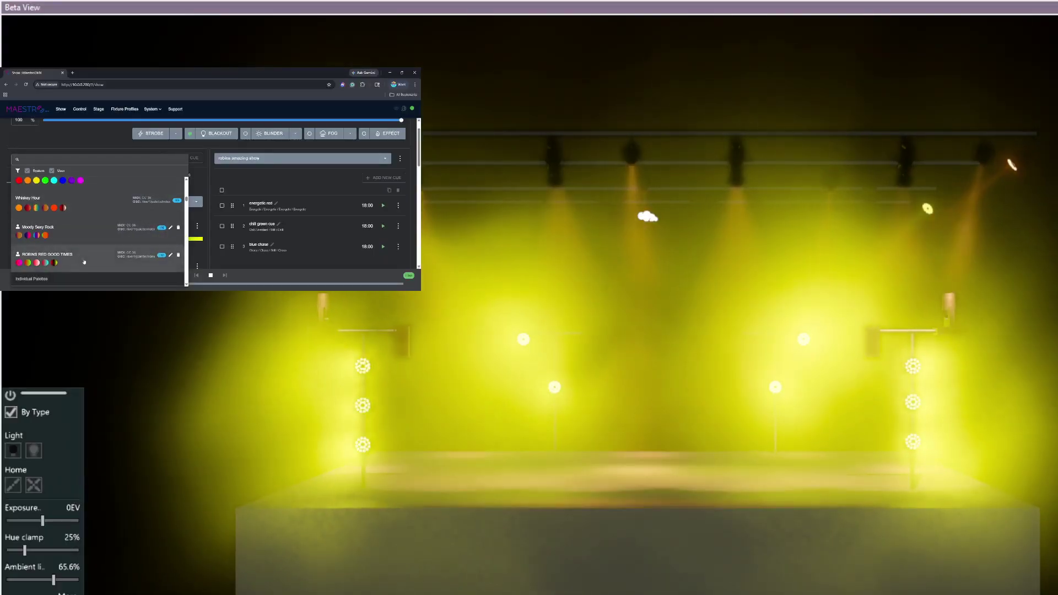
{"action": "left_click", "coordinate": [44, 267]}
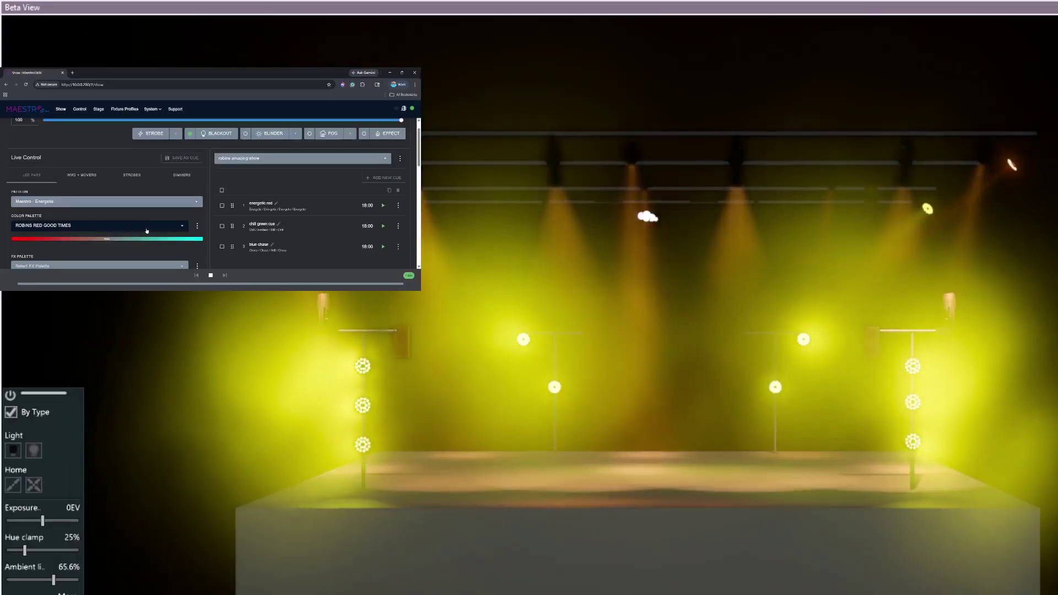
Step: Review the first fixture group's live settings and allow its strobe trigger in the advanced parameters
{"action": "scroll", "coordinate": [145, 234], "scroll_direction": "down", "scroll_amount": 10}
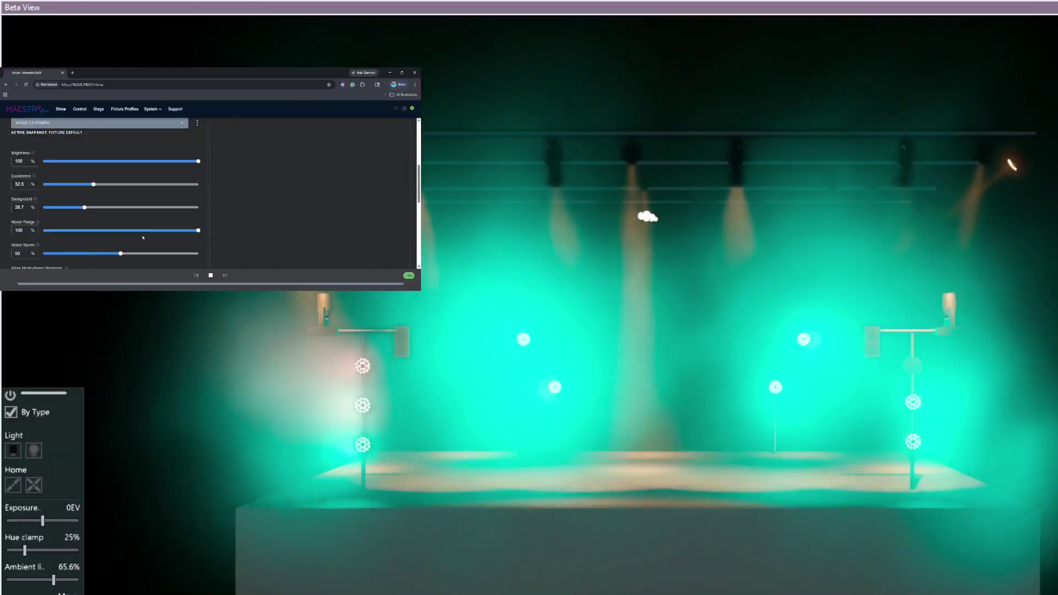
{"action": "scroll", "coordinate": [143, 241], "scroll_direction": "down", "scroll_amount": 2}
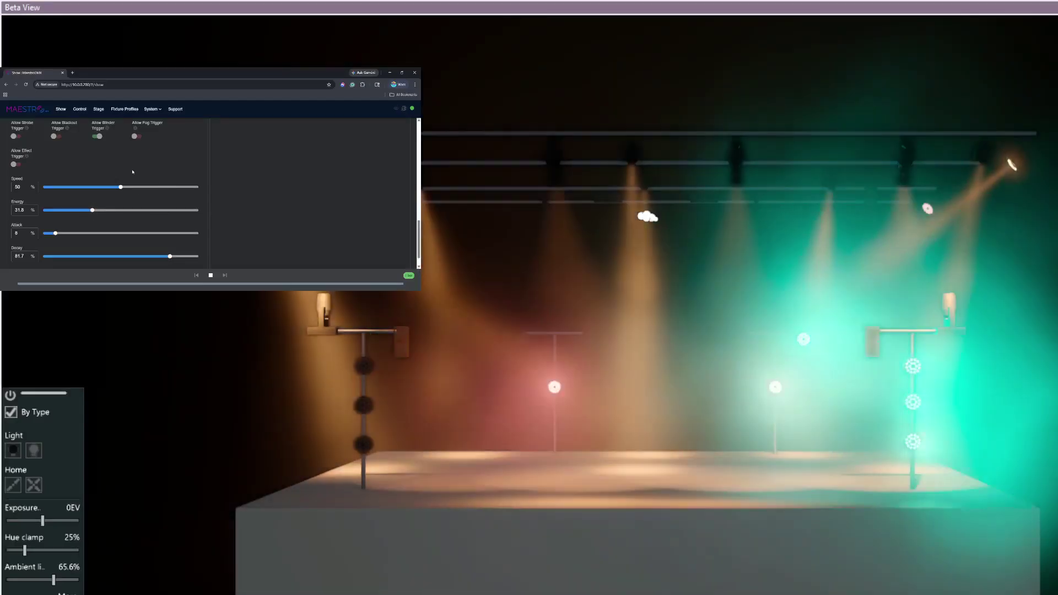
{"action": "scroll", "coordinate": [132, 162], "scroll_direction": "up", "scroll_amount": 4}
{"action": "scroll", "coordinate": [130, 160], "scroll_direction": "up", "scroll_amount": 8}
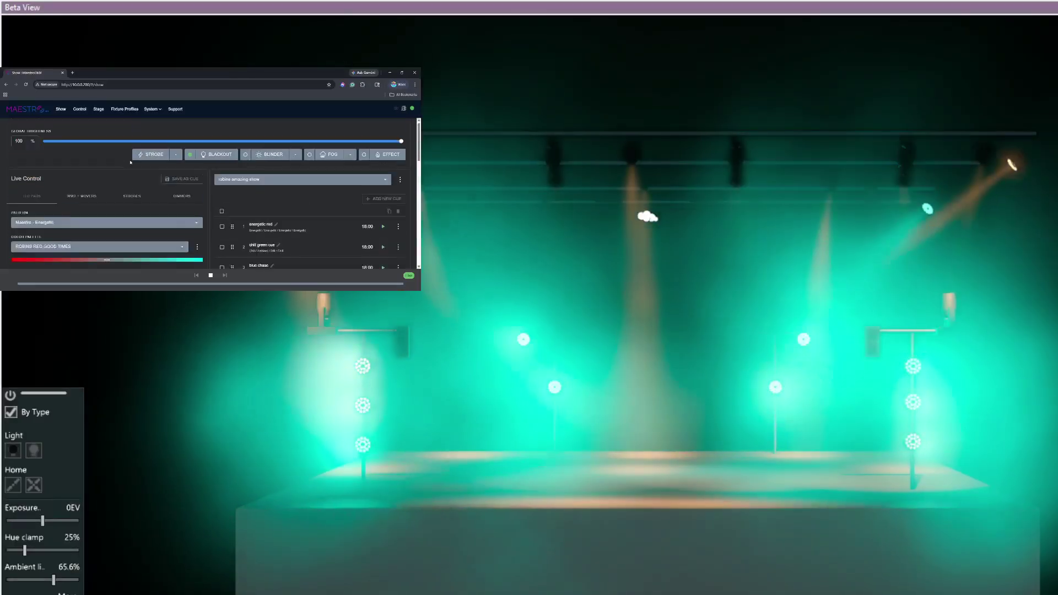
{"action": "scroll", "coordinate": [143, 197], "scroll_direction": "down", "scroll_amount": 2}
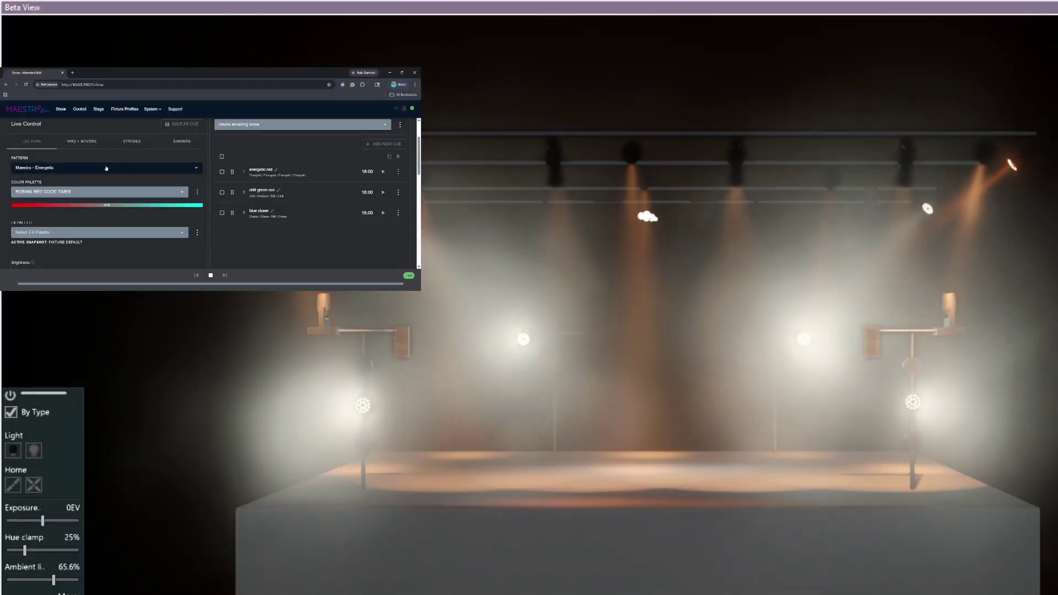
{"action": "left_click", "coordinate": [106, 168]}
{"action": "left_click", "coordinate": [110, 184]}
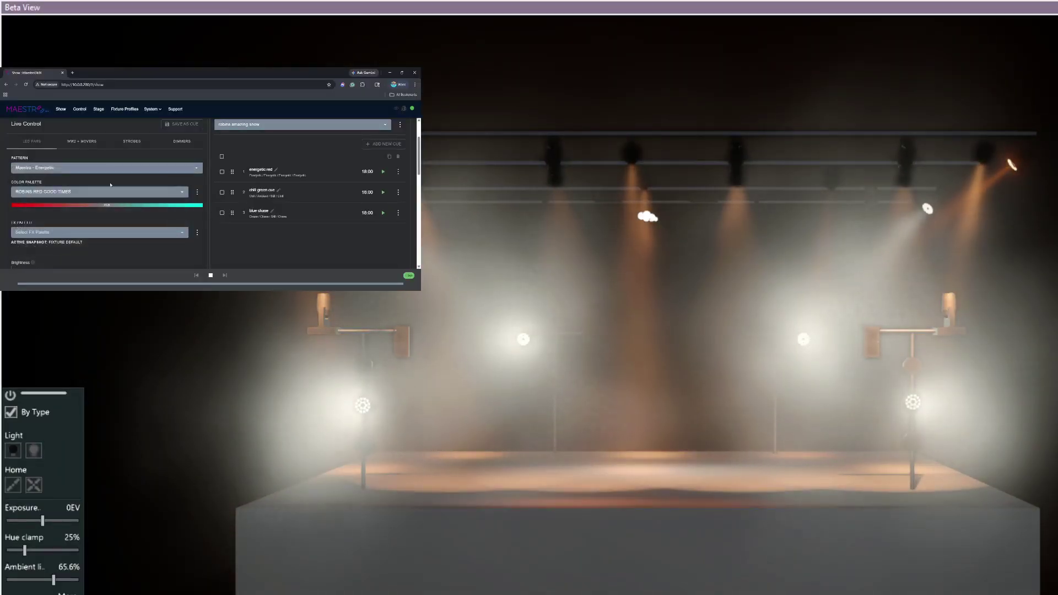
{"action": "scroll", "coordinate": [110, 184], "scroll_direction": "down", "scroll_amount": 1}
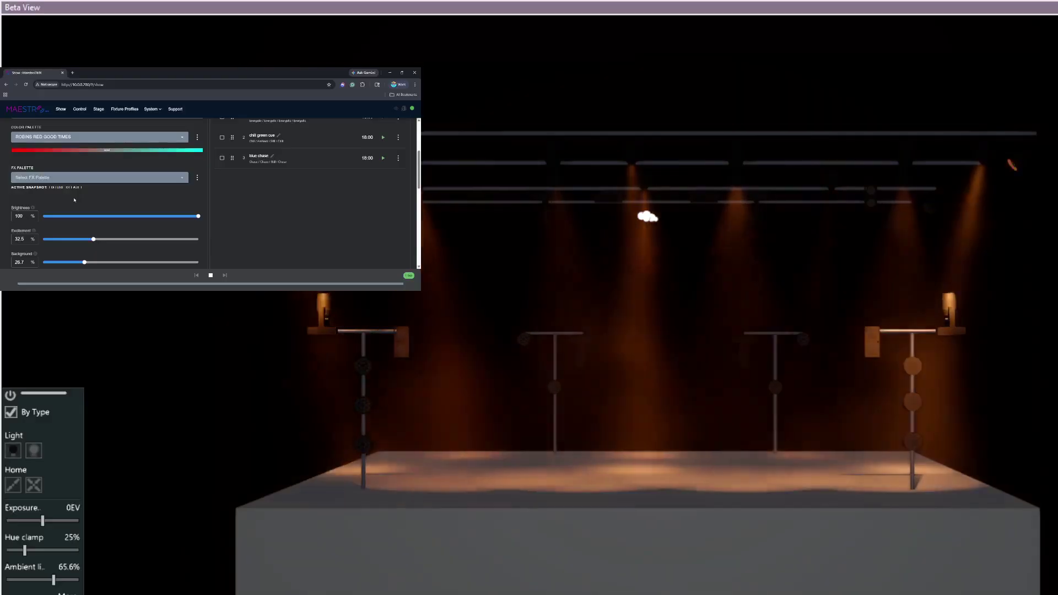
{"action": "scroll", "coordinate": [75, 200], "scroll_direction": "down", "scroll_amount": 5}
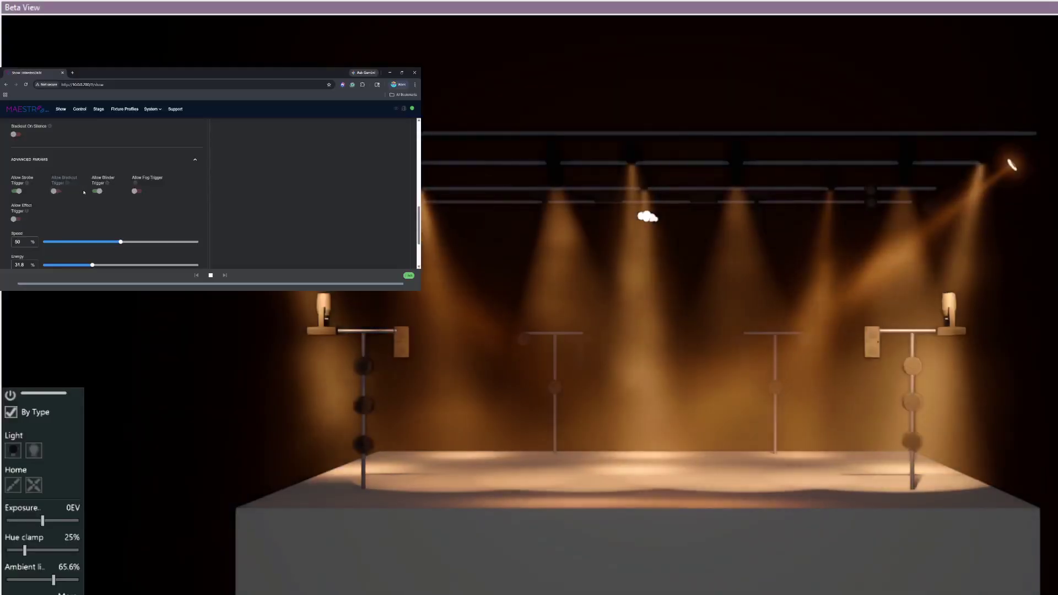
Step: Disallow the blinder for the movers group in its advanced triggers, and check the strobes and dimmers groups' live settings
{"action": "scroll", "coordinate": [66, 204], "scroll_direction": "up", "scroll_amount": 5}
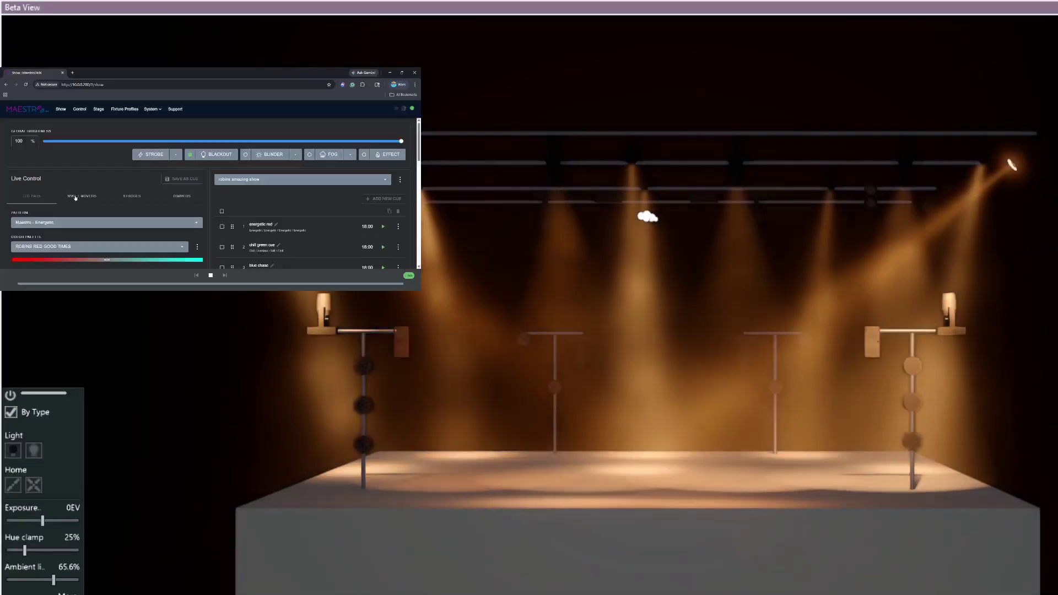
{"action": "scroll", "coordinate": [71, 207], "scroll_direction": "down", "scroll_amount": 5}
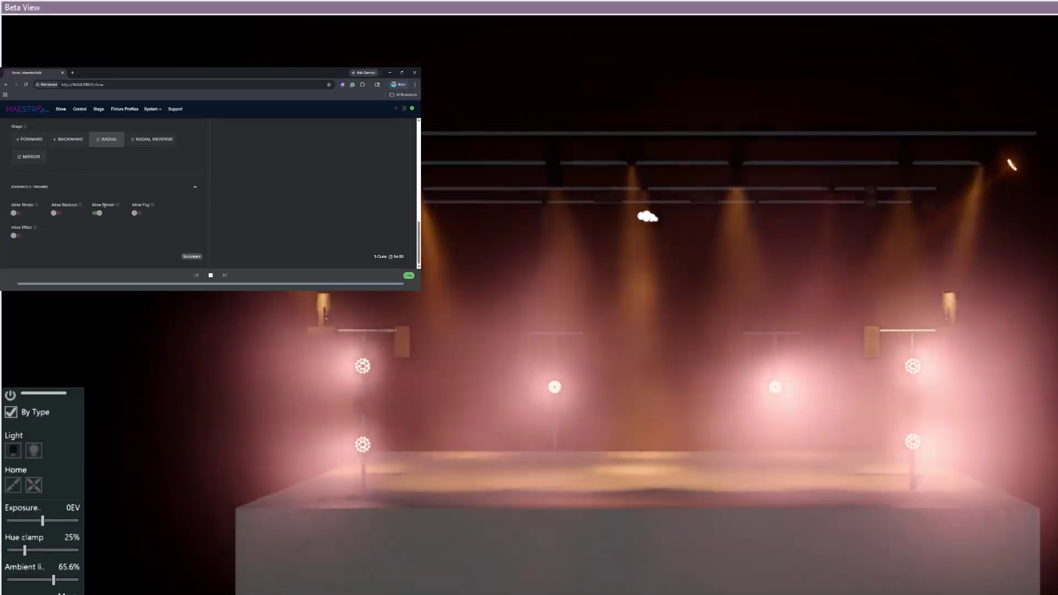
{"action": "left_click", "coordinate": [97, 213]}
{"action": "scroll", "coordinate": [69, 186], "scroll_direction": "up", "scroll_amount": 5}
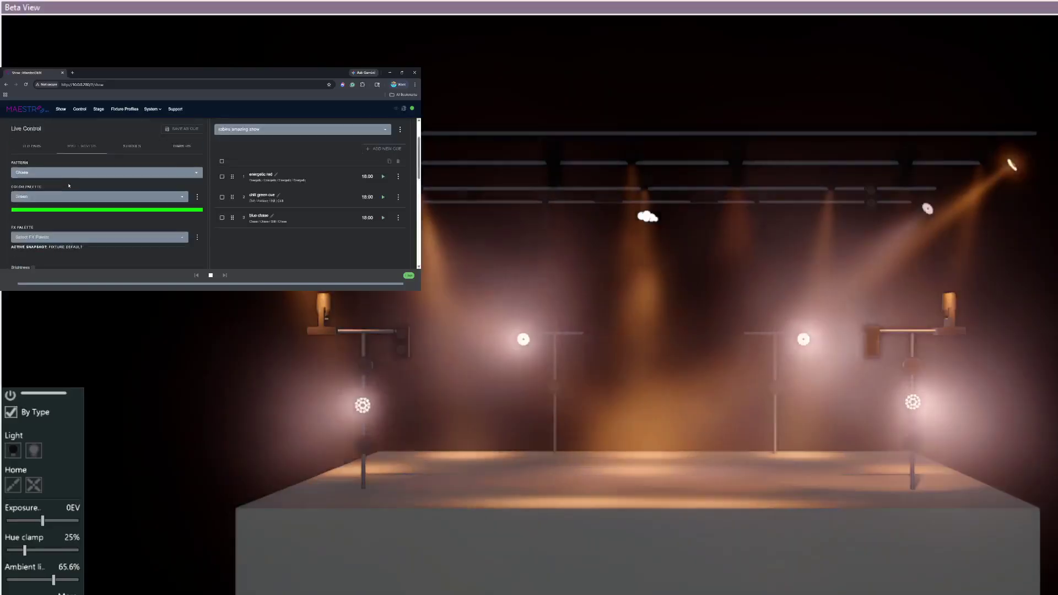
{"action": "scroll", "coordinate": [119, 163], "scroll_direction": "down", "scroll_amount": 5}
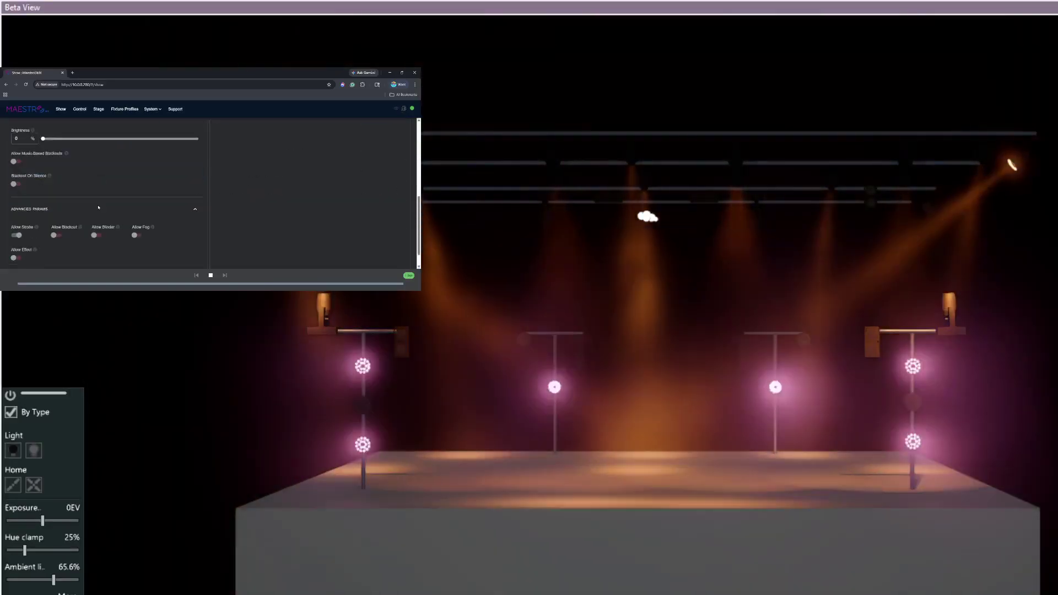
{"action": "scroll", "coordinate": [174, 196], "scroll_direction": "up", "scroll_amount": 5}
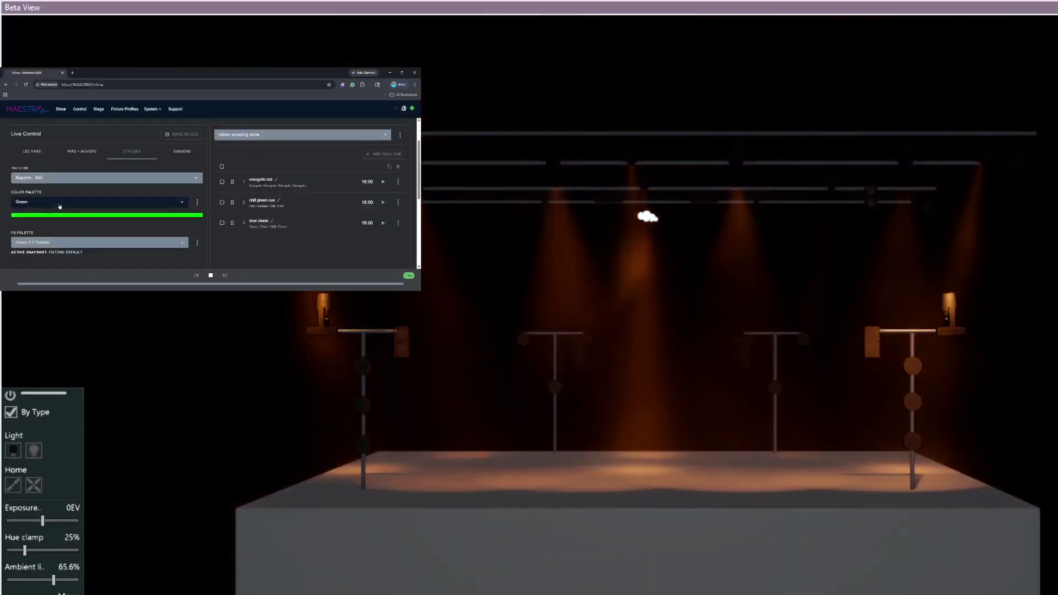
{"action": "scroll", "coordinate": [65, 228], "scroll_direction": "down", "scroll_amount": 5}
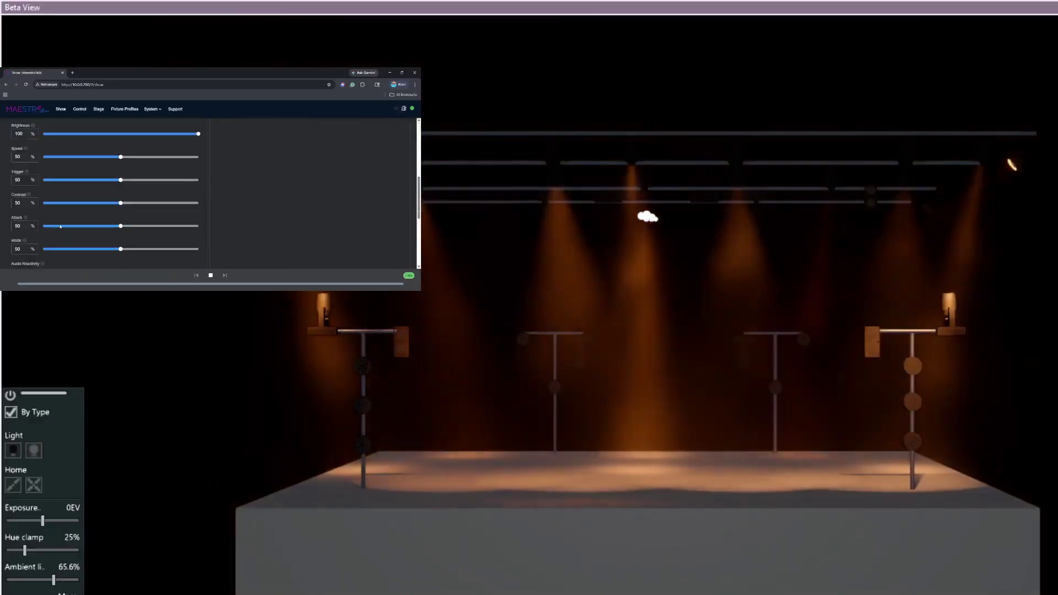
{"action": "scroll", "coordinate": [48, 239], "scroll_direction": "up", "scroll_amount": 5}
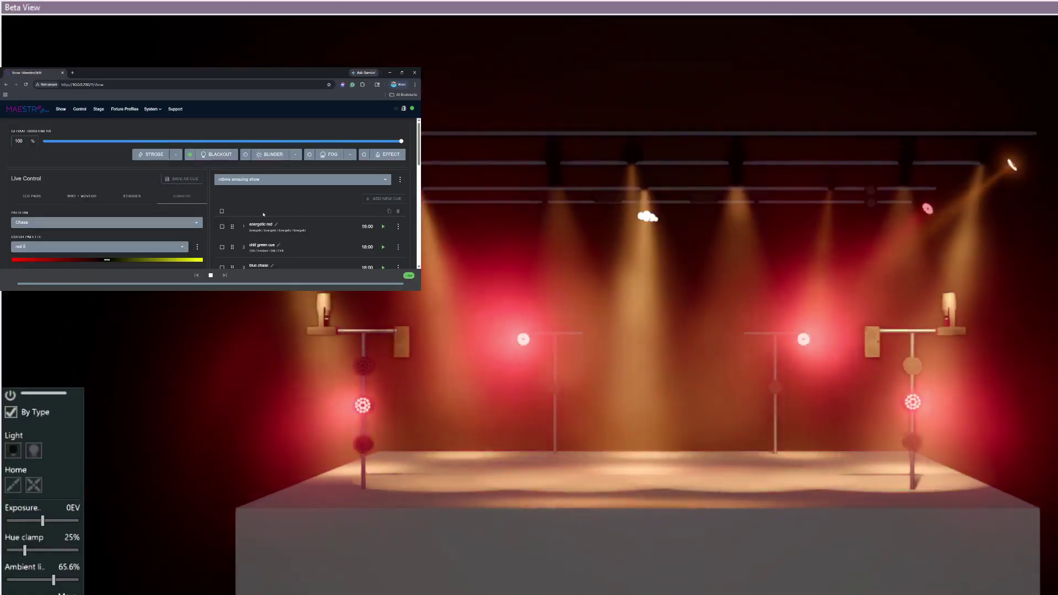
Step: Play the new cue listed below the "blue chase" cue
{"action": "scroll", "coordinate": [263, 214], "scroll_direction": "down", "scroll_amount": 1}
{"action": "triple_click", "coordinate": [323, 237]}
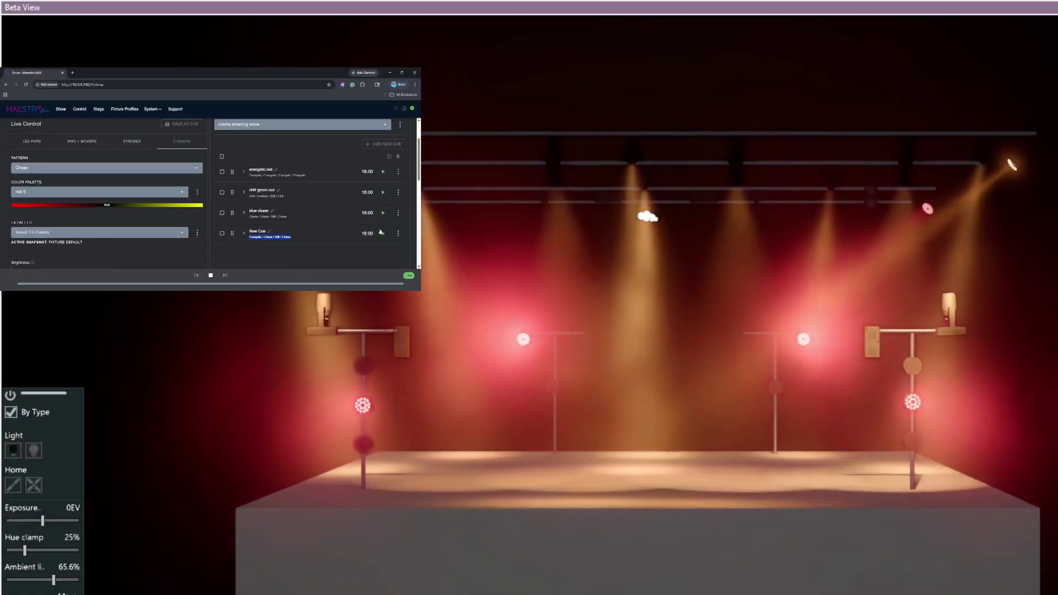
{"action": "left_click", "coordinate": [382, 233]}
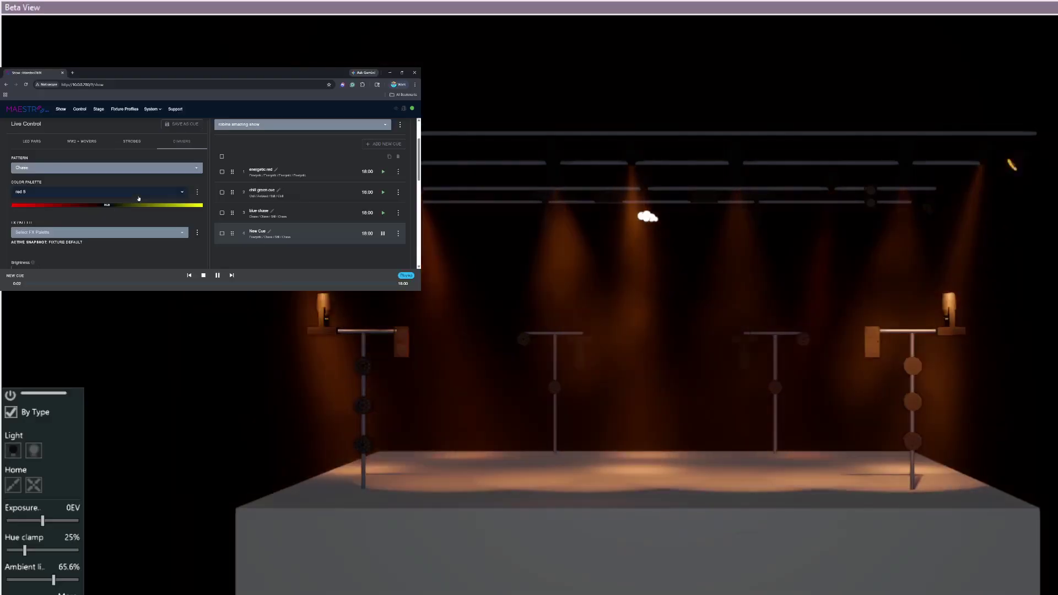
Step: Fire the global strobe trigger while the new cue is playing
{"action": "scroll", "coordinate": [144, 182], "scroll_direction": "up", "scroll_amount": 1}
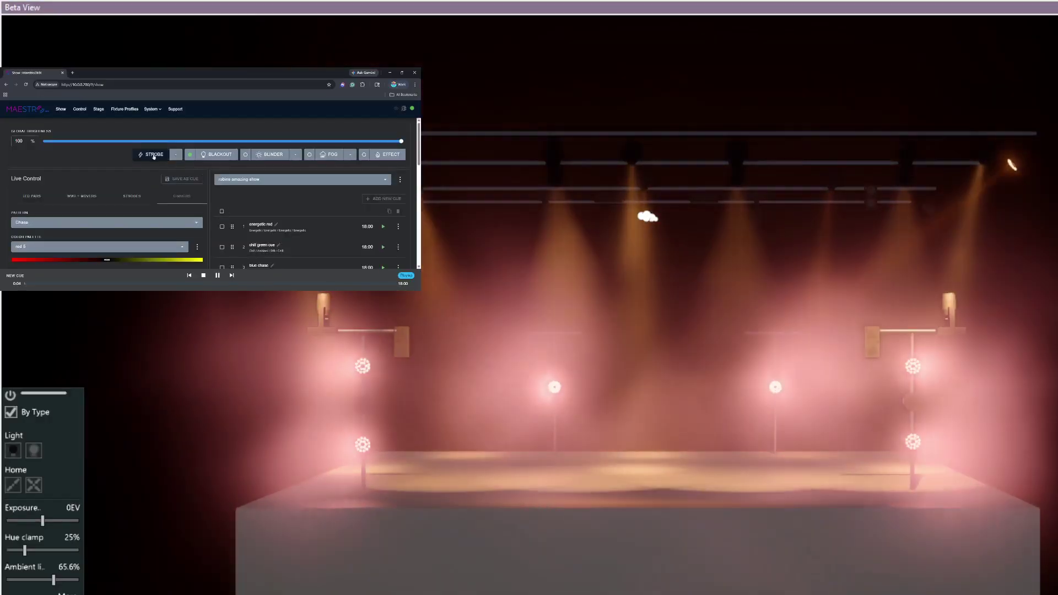
{"action": "left_click_drag", "start_coordinate": [154, 156], "coordinate": [154, 156]}
{"action": "left_click", "coordinate": [154, 157]}
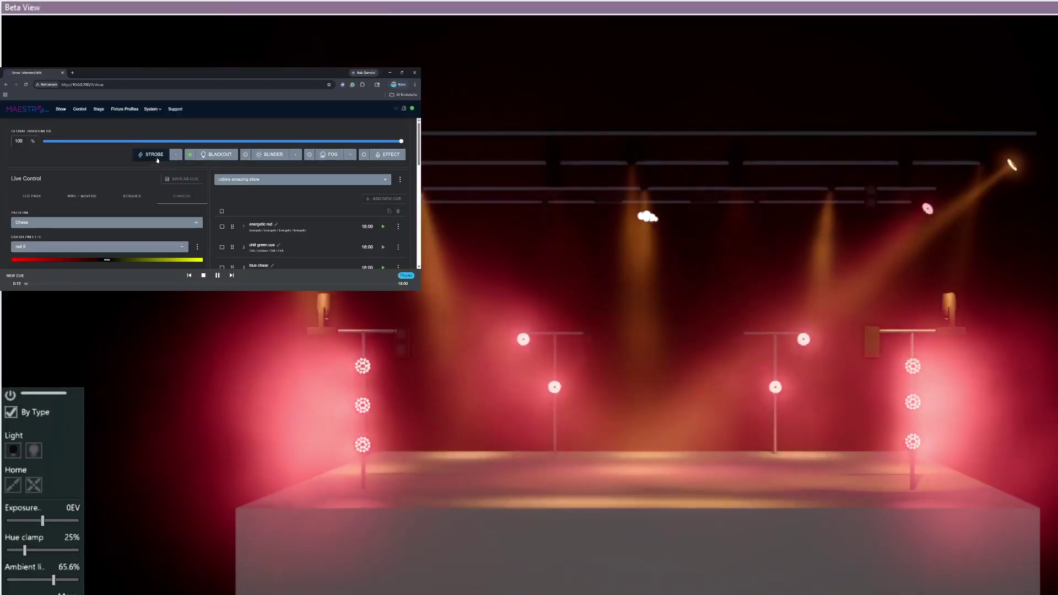